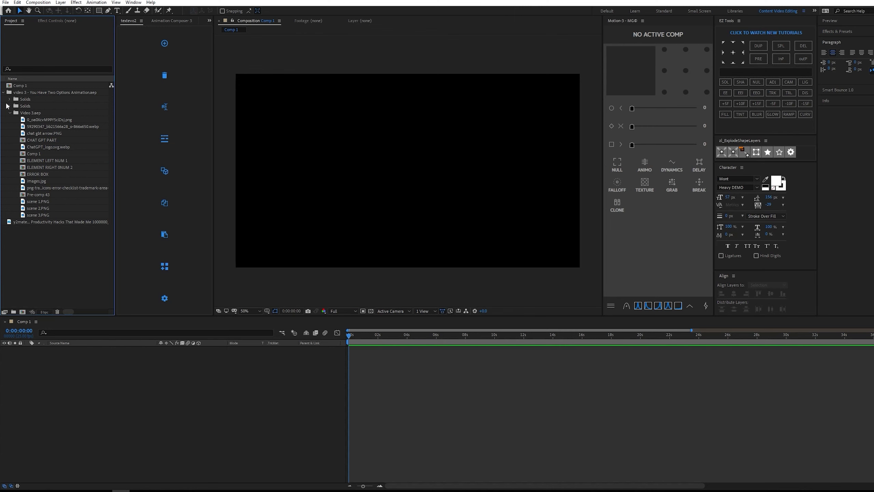
# - Collapse the imported project folder and delete the old Comp 1 composition
pyautogui.click(3, 92)
pyautogui.click(45, 86)
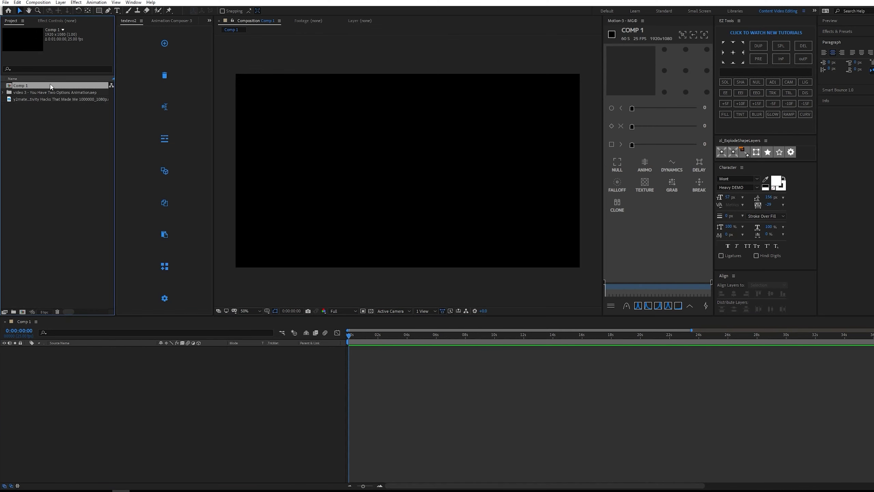
pyautogui.press('Delete')
# - Create a new 1920 x 1080 composition at 25 fps with a 10-second duration
pyautogui.click(22, 312)
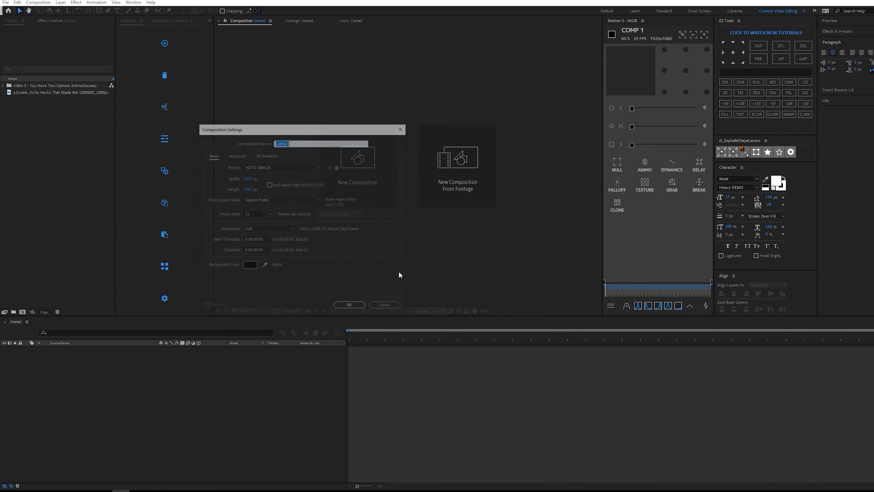
pyautogui.moveTo(304, 130); pyautogui.dragTo(431, 108)
pyautogui.click(372, 158)
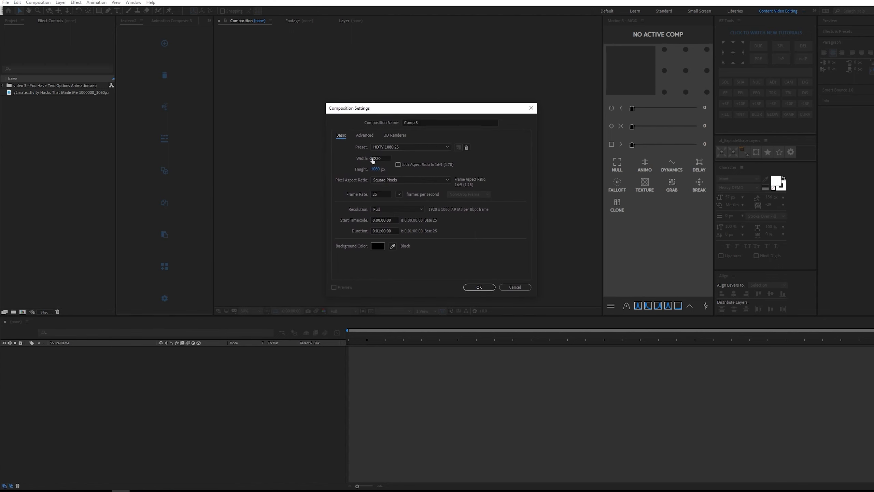
pyautogui.press('Tab')
pyautogui.click(385, 194)
pyautogui.press('Tab')
pyautogui.press('Tab')
pyautogui.write('1000')
pyautogui.press('Return')
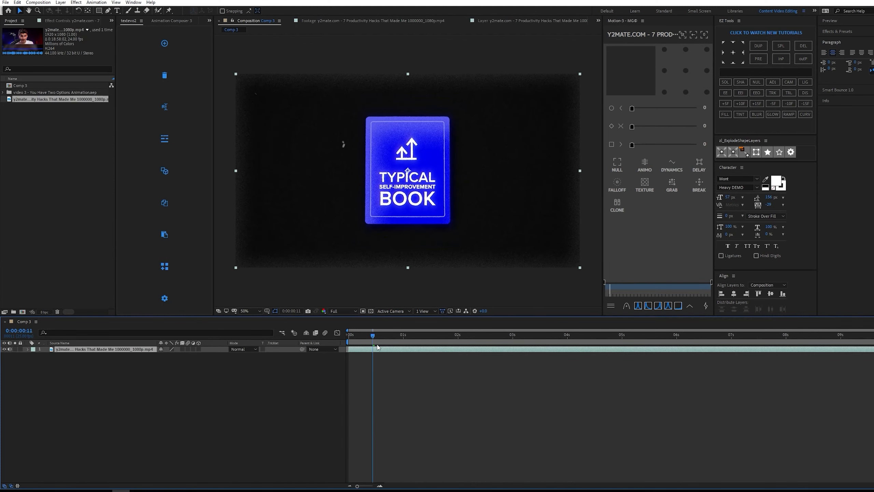
# - Preview the reference book animation from the start of the composition
pyautogui.press('Home')
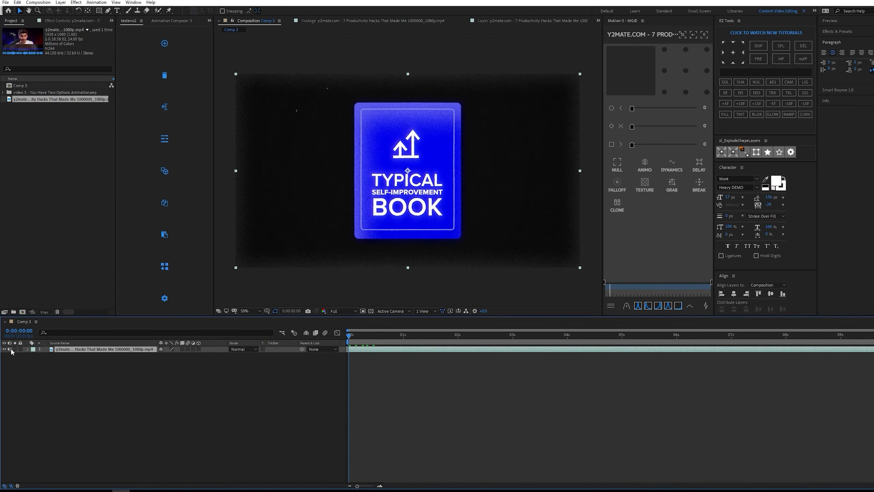
pyautogui.press('space')
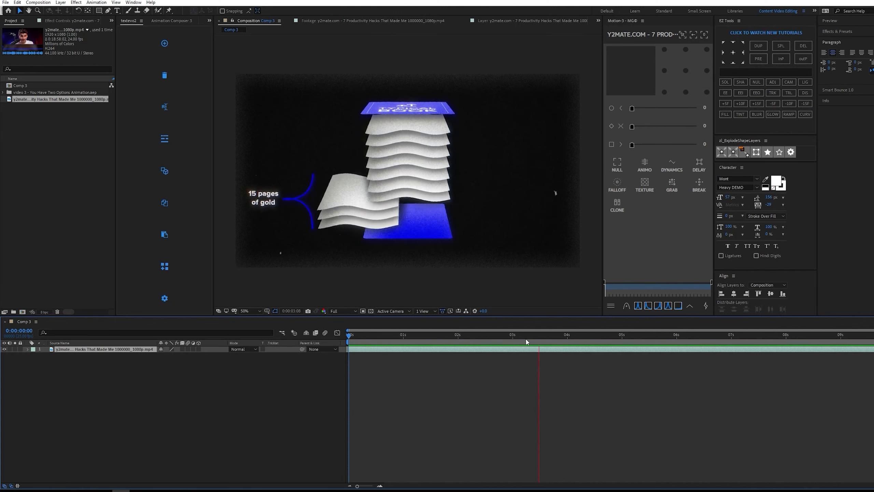
pyautogui.press('space')
pyautogui.click(446, 385)
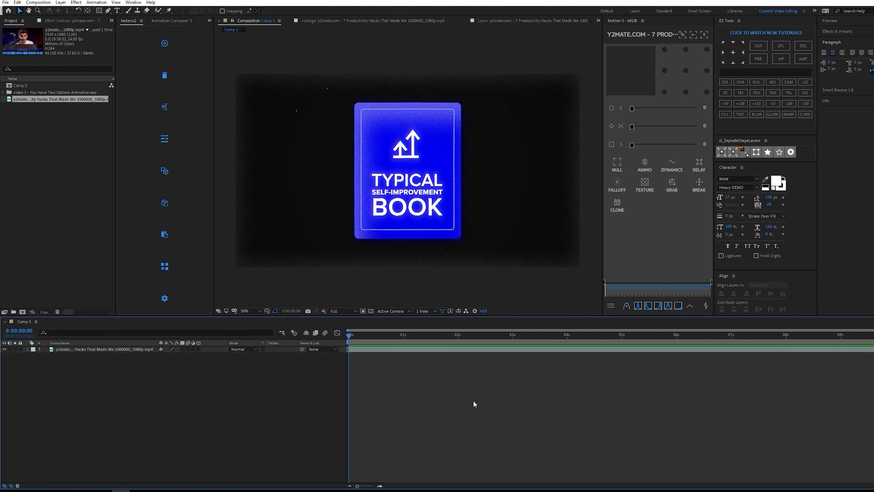
# - Add composition markers commented BOOK ENTRANCE at 0:00:00:00 and BOOK FLIPPED at 0:00:01:00
pyautogui.doubleClick(350, 343)
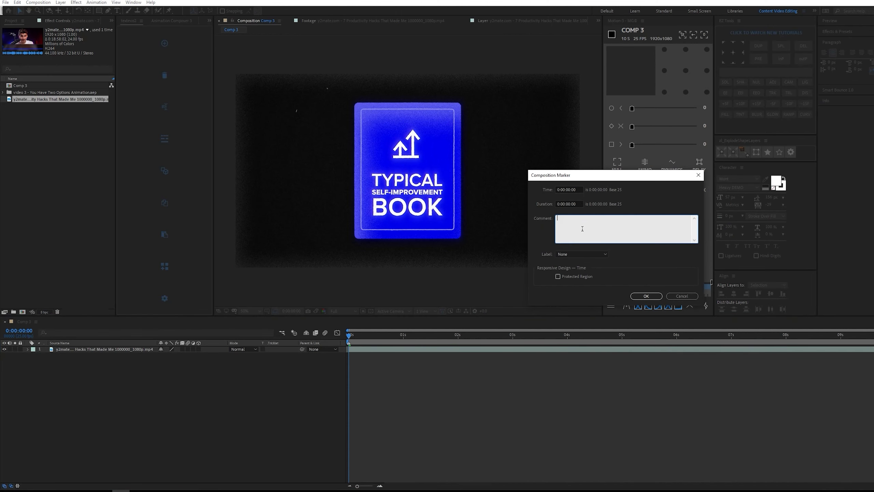
pyautogui.moveTo(402, 334)
pyautogui.mouseDown()
pyautogui.moveTo(382, 334)
pyautogui.moveTo(402, 333)
pyautogui.mouseUp()
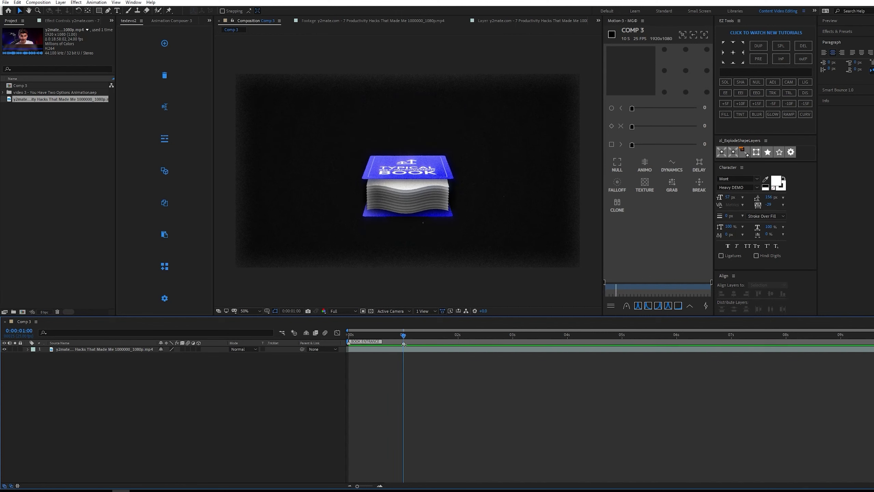
pyautogui.press('KP_Multiply')
pyautogui.doubleClick(403, 342)
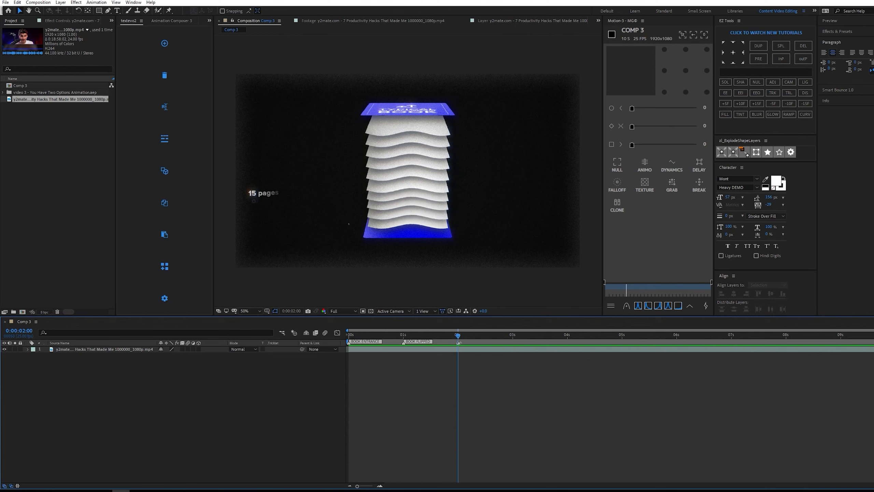
# - Mark PAGES EXTENDED at 0:00:02:00, LOWER PAGES OUT at 0:00:03:10 and UPPER PAGES OUT just after five seconds
pyautogui.doubleClick(458, 343)
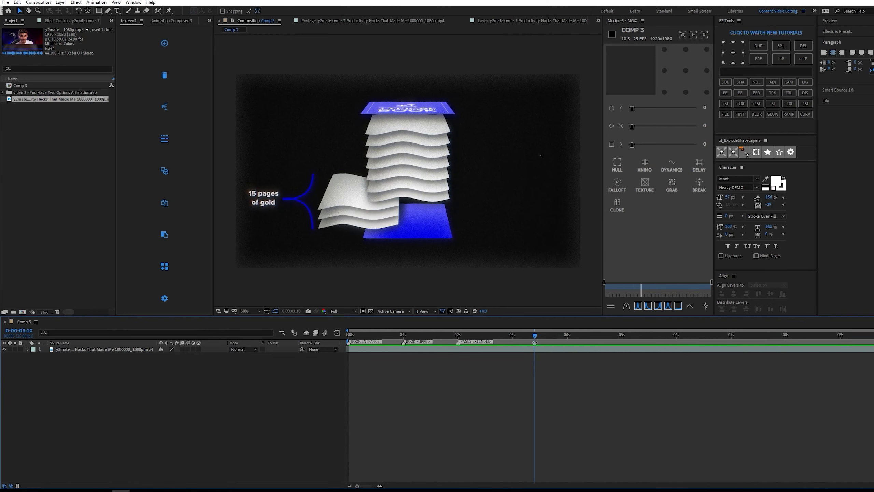
pyautogui.doubleClick(535, 342)
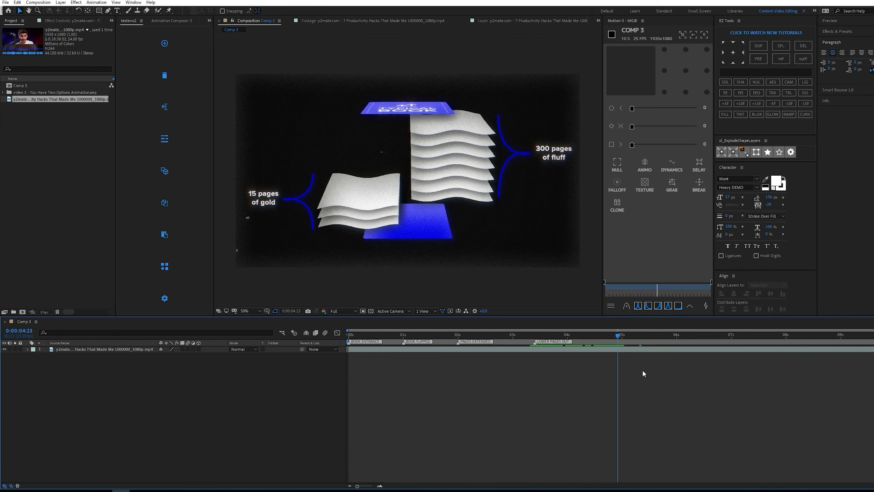
pyautogui.press('KP_Multiply')
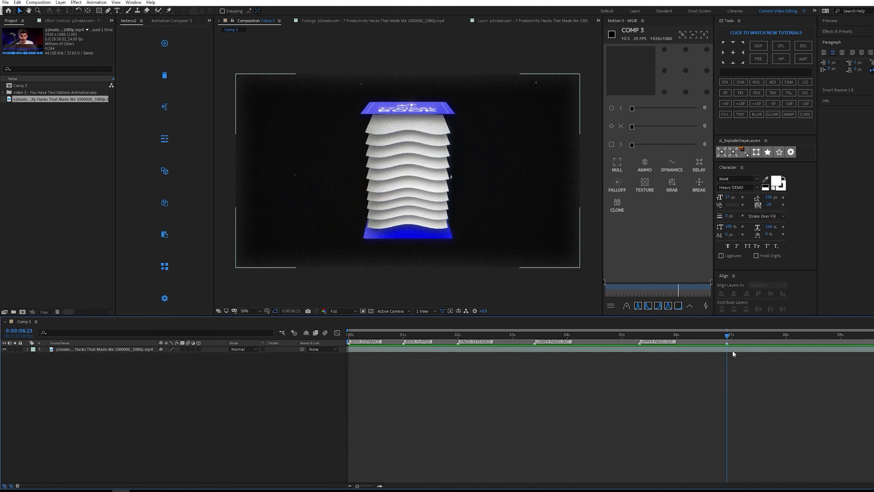
# - Give the composition marker at 0:00:06:23 the comment EXTENED
pyautogui.doubleClick(727, 342)
pyautogui.write('EXT')
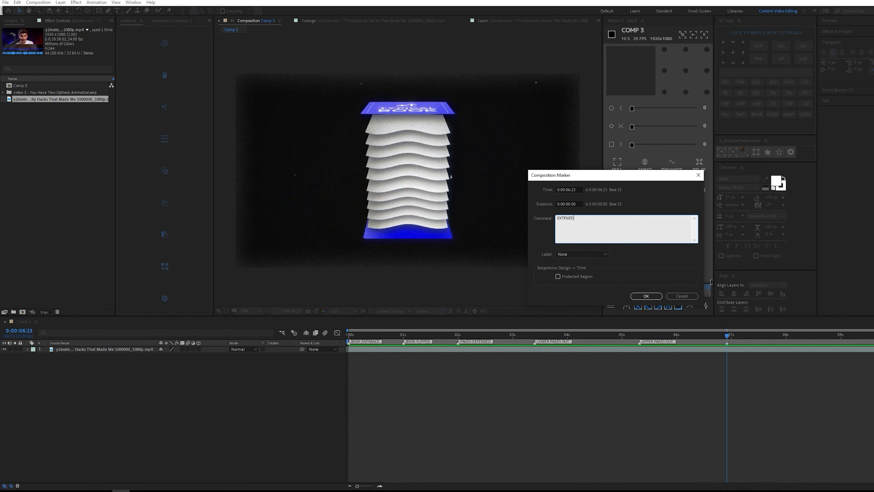
pyautogui.write('ENED')
pyautogui.click(646, 296)
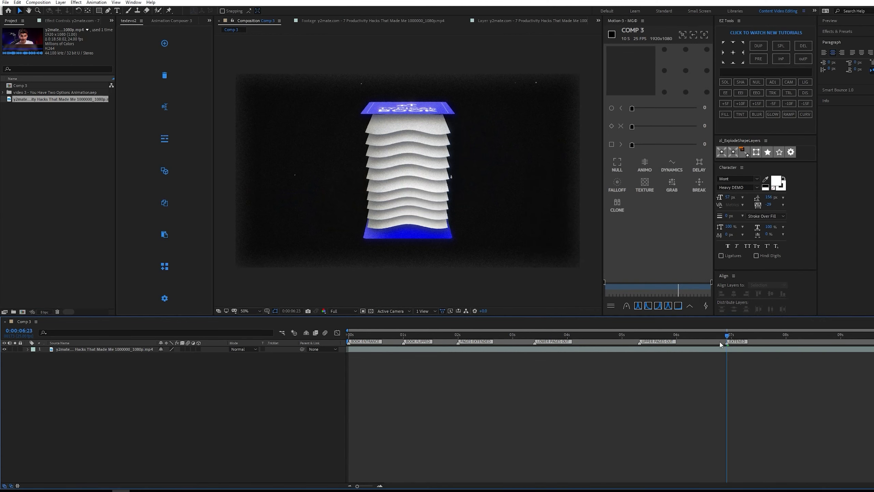
# - Add a composition marker commented "book with number" at 0:00:08:11 and save the project
pyautogui.moveTo(732, 339); pyautogui.dragTo(810, 336)
pyautogui.press('alt+KP_Multiply')
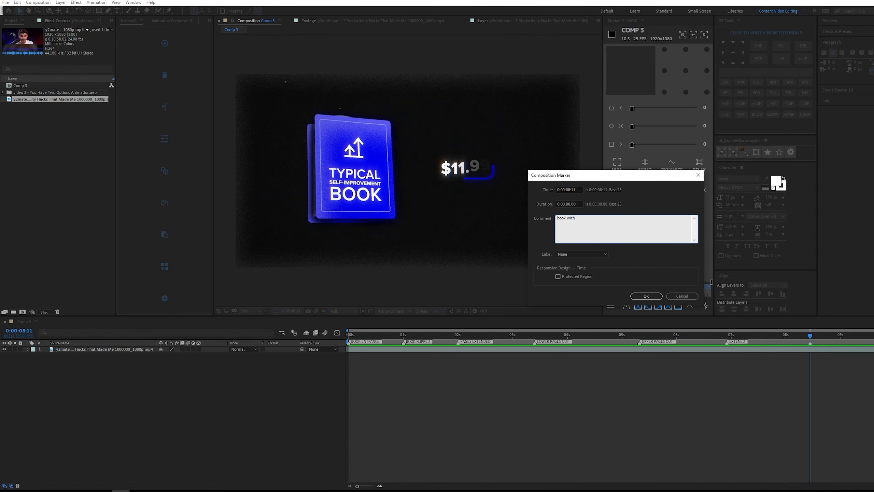
pyautogui.press('Return')
pyautogui.hotkey('ctrl', 's')
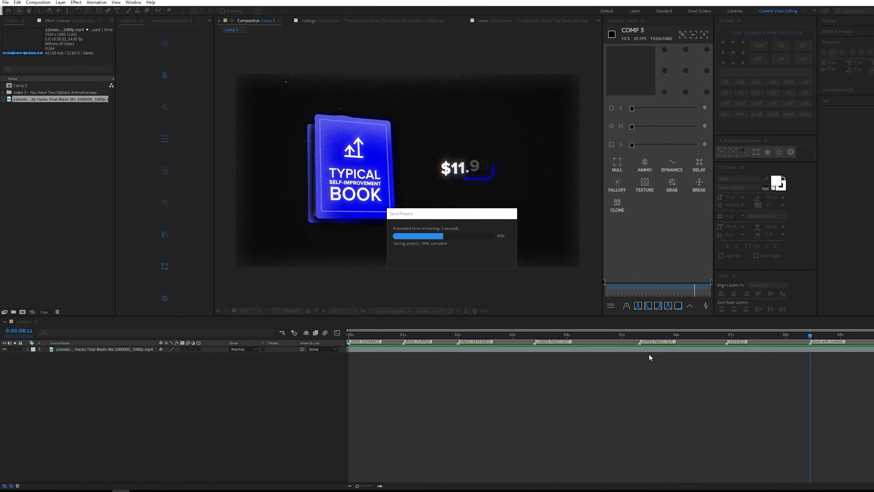
# - Examine the reference book cover's outline, border and lettering up close at the first frame
pyautogui.moveTo(357, 336); pyautogui.dragTo(340, 336)
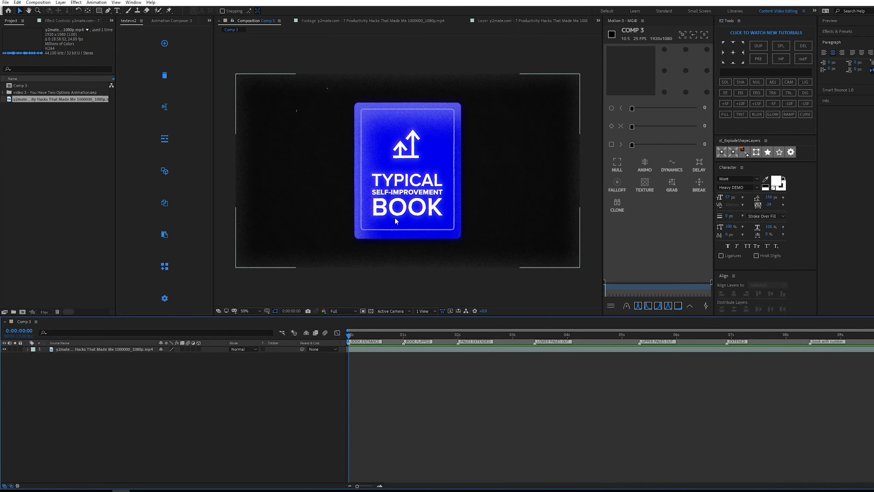
pyautogui.scroll(1, 396, 218)
pyautogui.scroll(-1, 424, 219)
pyautogui.click(402, 350)
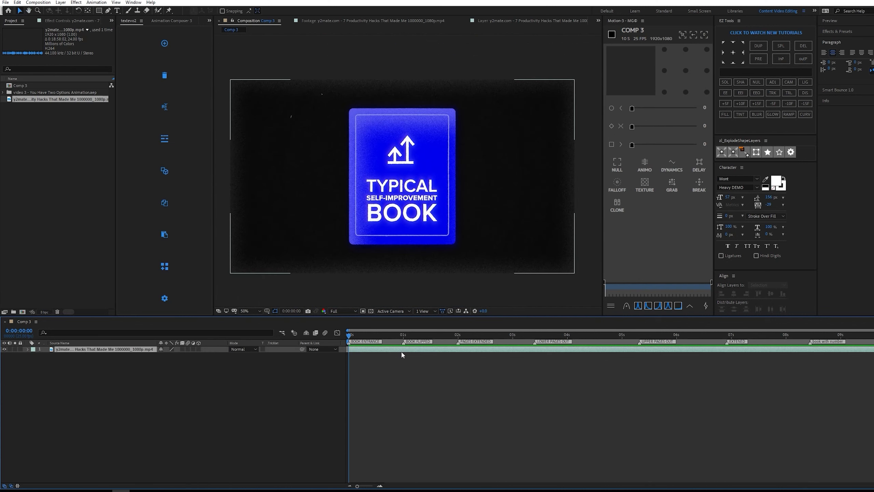
pyautogui.scroll(1, 430, 256)
pyautogui.scroll(-1, 445, 256)
pyautogui.scroll(1, 445, 256)
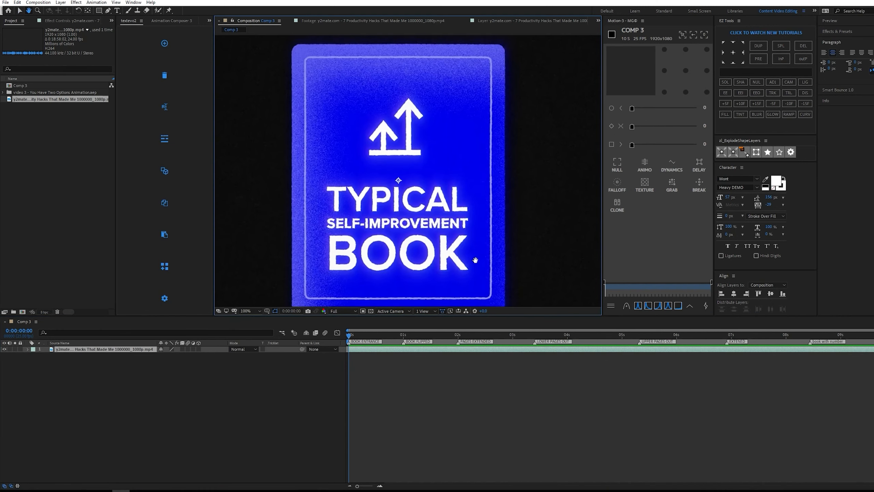
pyautogui.moveTo(469, 268); pyautogui.dragTo(472, 253)
pyautogui.scroll(-1, 472, 254)
# - Draw a rounded rectangle with no fill over the book cover's outline, about 592 by 762 px, on a new shape layer
pyautogui.click(460, 398)
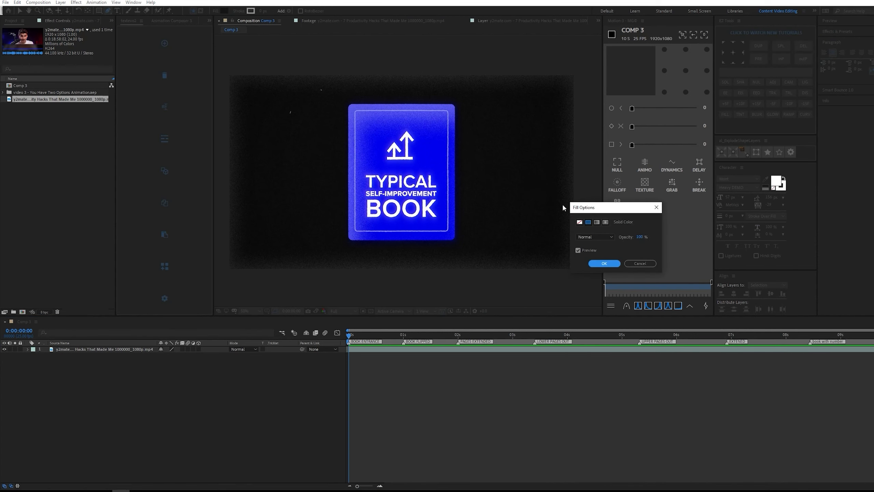
pyautogui.click(579, 221)
pyautogui.click(604, 263)
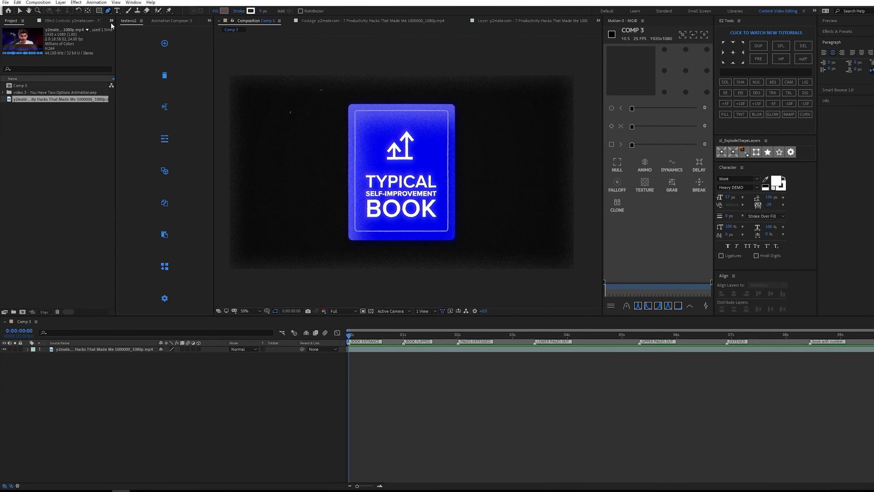
pyautogui.click(100, 11)
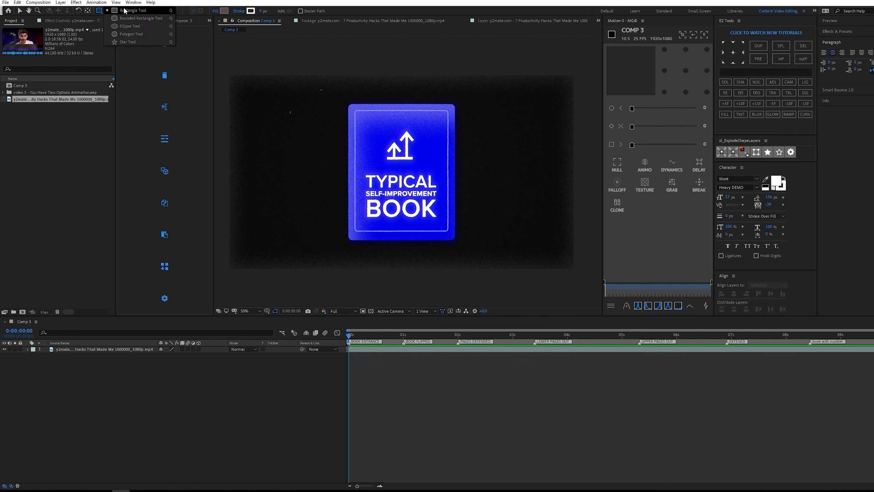
pyautogui.click(128, 19)
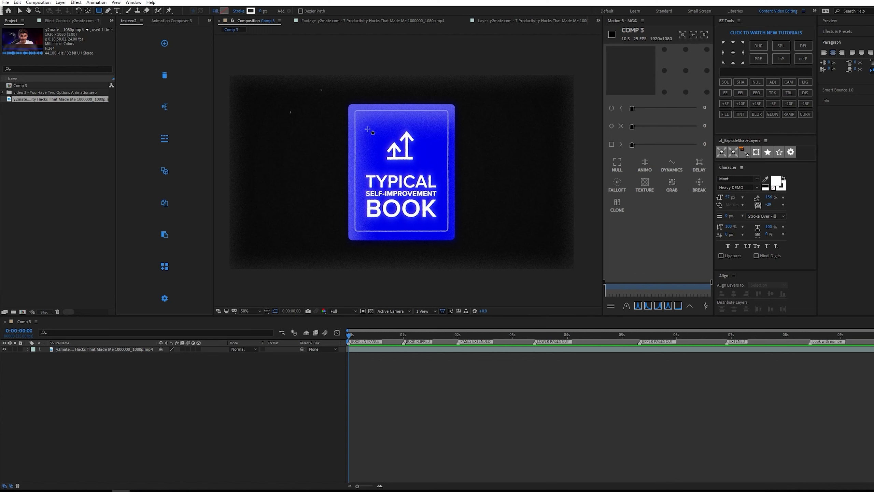
pyautogui.moveTo(349, 104); pyautogui.dragTo(455, 240)
# - Set the rectangle path's roundness to about 20 to match the cover's corners, and centre the shape layer horizontally and vertically in the composition
pyautogui.scroll(6, 410, 166)
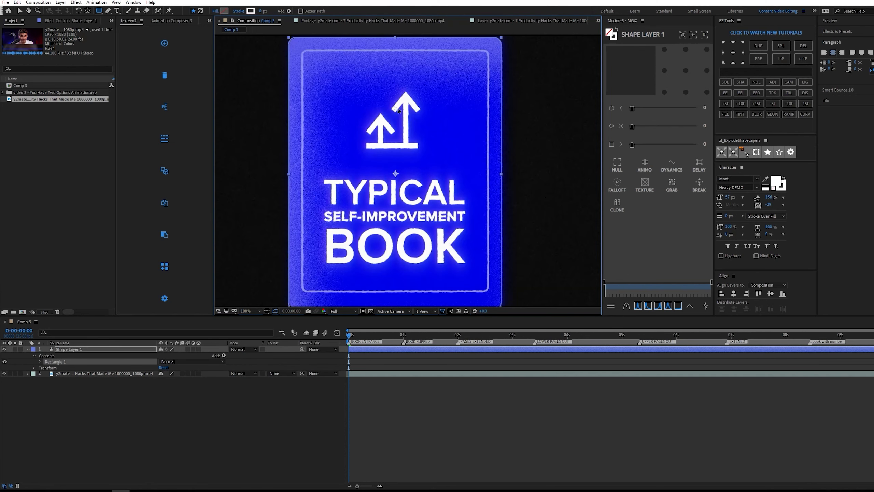
pyautogui.moveTo(341, 77); pyautogui.dragTo(428, 168)
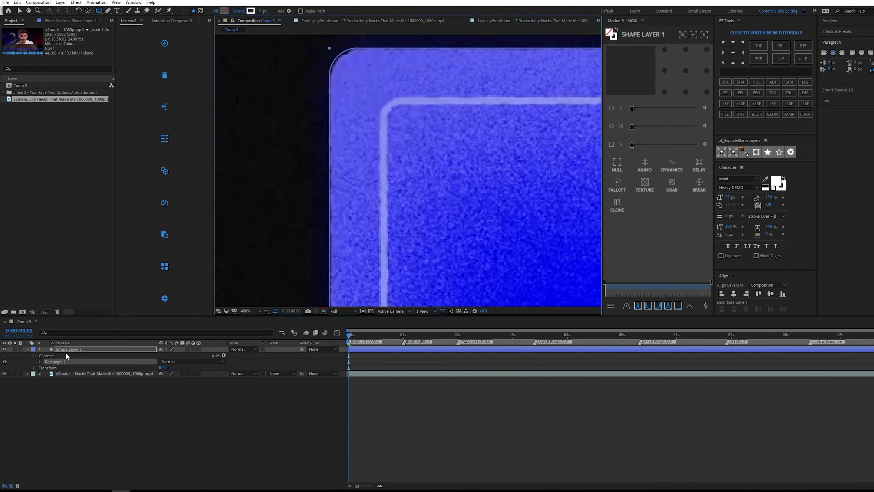
pyautogui.click(40, 361)
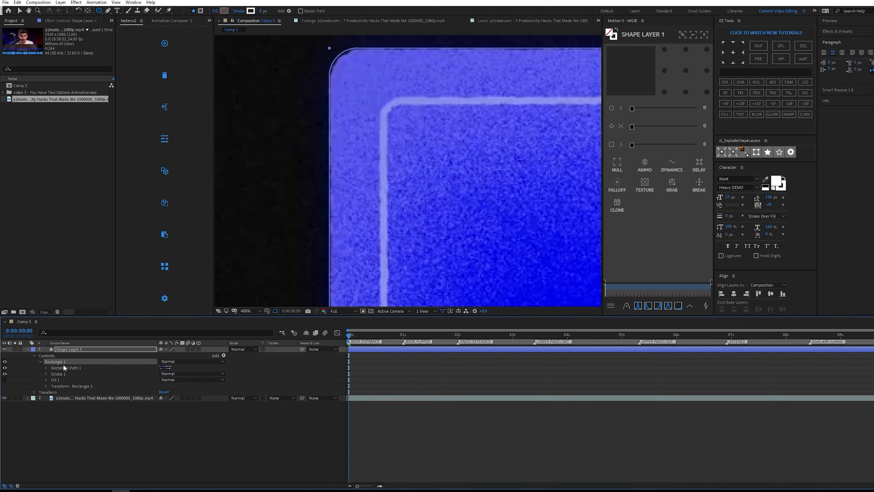
pyautogui.click(46, 367)
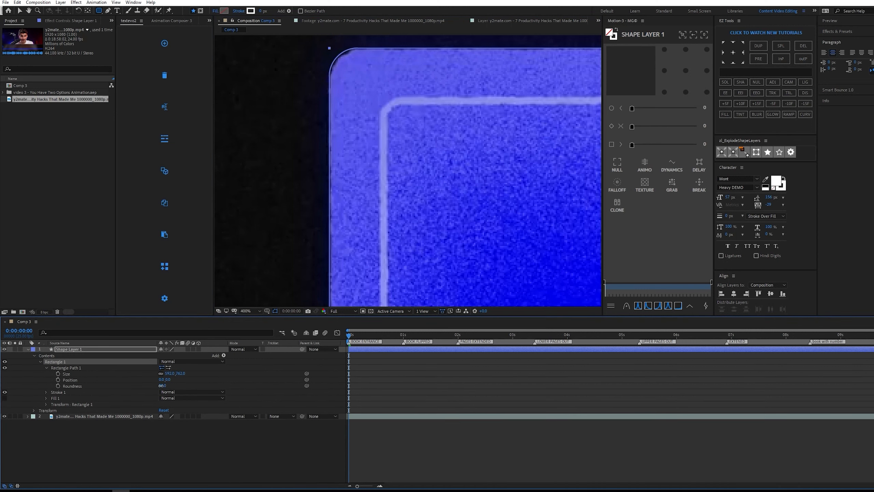
pyautogui.moveTo(161, 385); pyautogui.dragTo(162, 385)
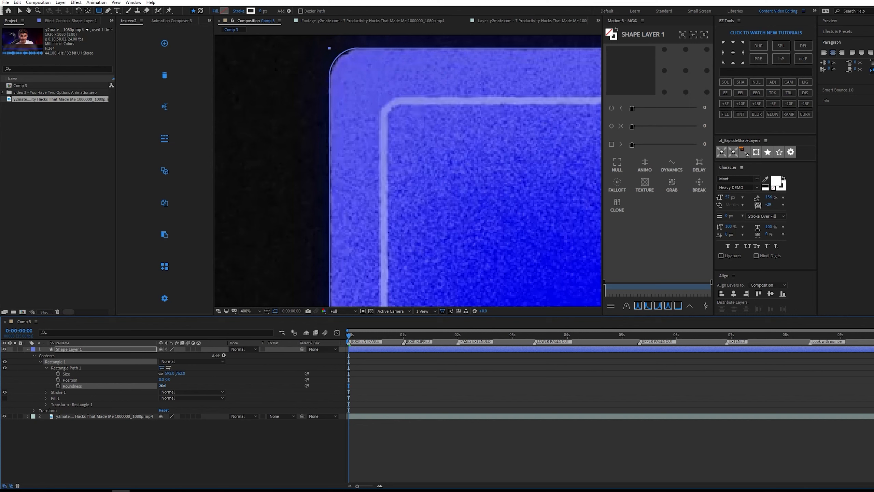
pyautogui.scroll(-6, 385, 210)
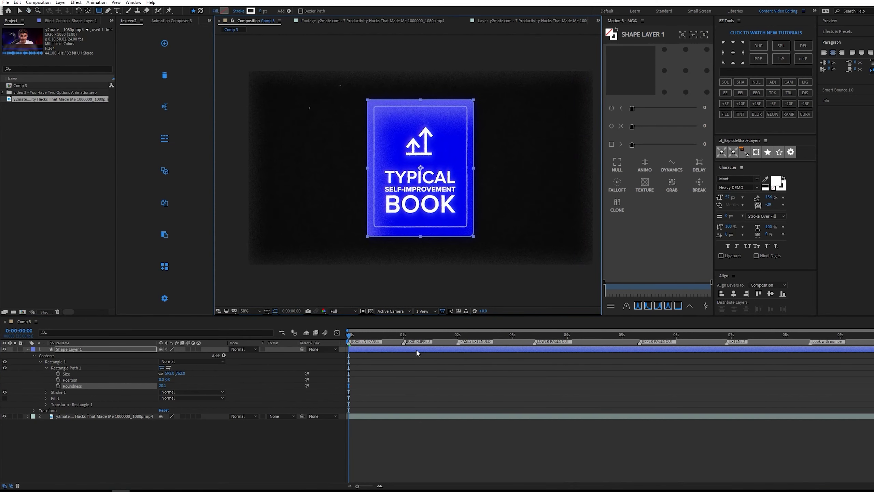
pyautogui.click(733, 295)
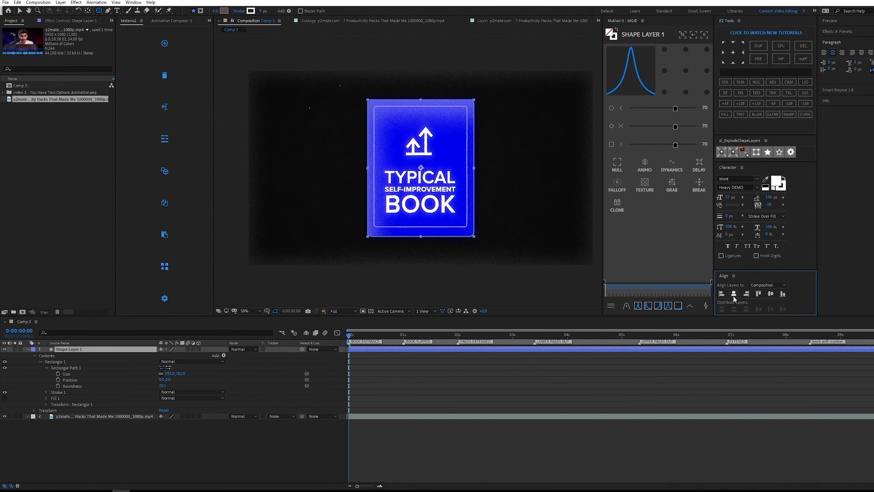
pyautogui.click(770, 295)
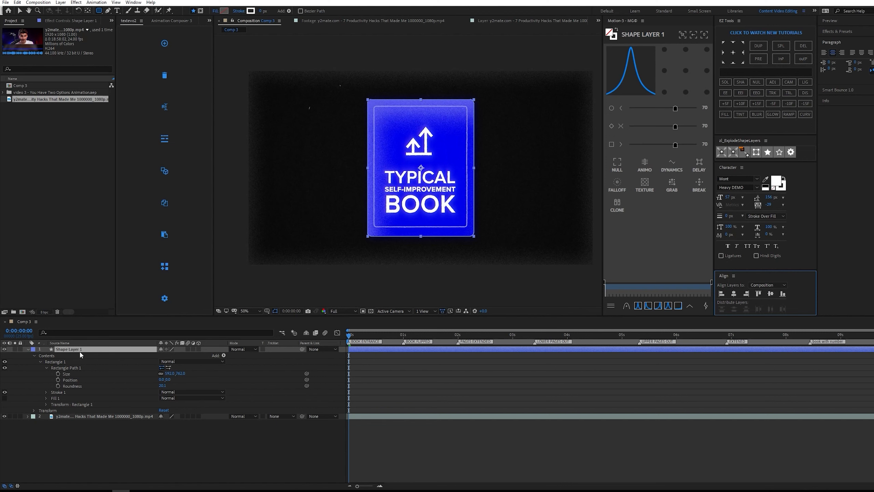
# - Duplicate the cover shape layer and scale the copy to 88.5% to match the cover's inner border
pyautogui.click(91, 351)
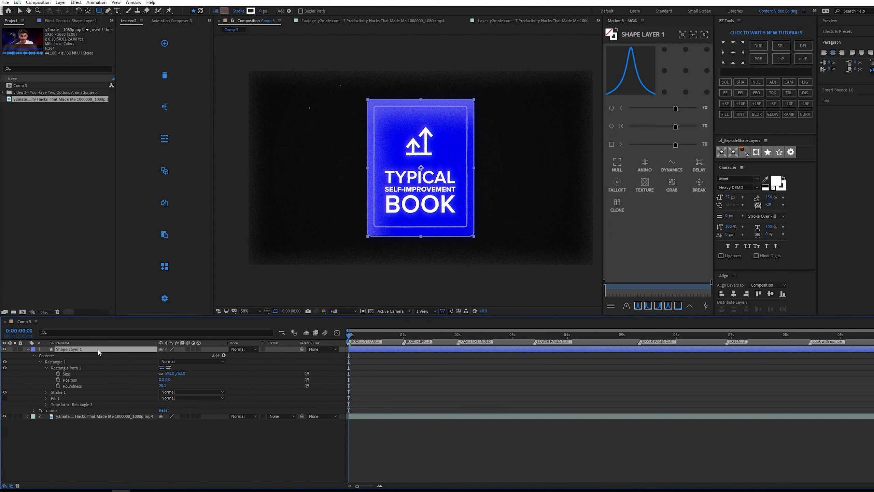
pyautogui.hotkey('ctrl', 'd')
pyautogui.press('s')
pyautogui.moveTo(177, 355); pyautogui.dragTo(134, 352)
pyautogui.scroll(1, 436, 150)
pyautogui.press('v')
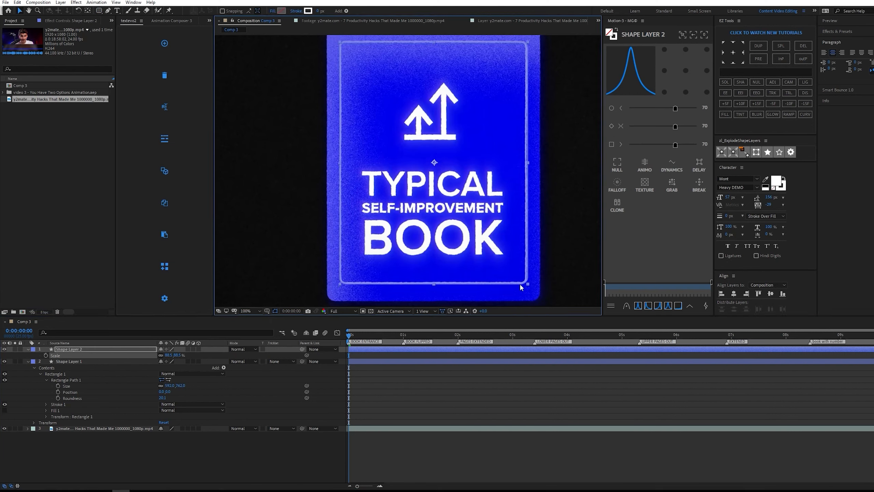
pyautogui.scroll(-1, 413, 260)
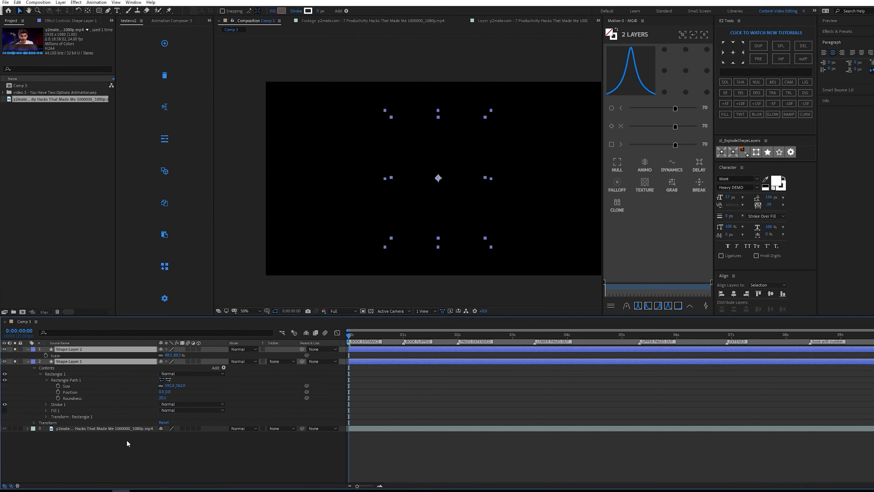
# - Turn off solo on both cover shape layers and move them beneath the reference video layer
pyautogui.click(127, 440)
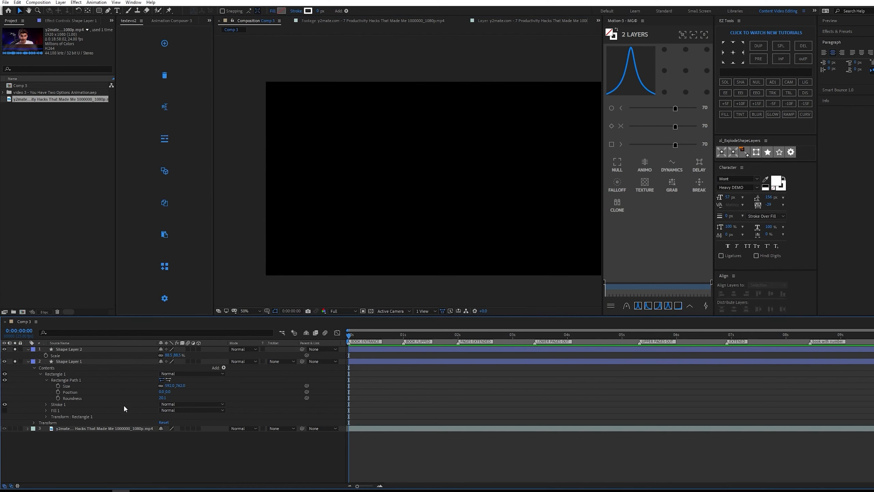
pyautogui.click(96, 362)
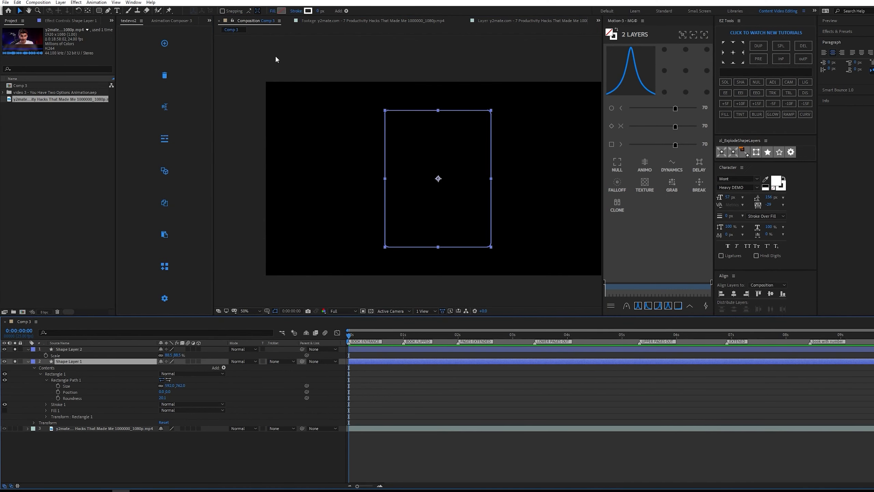
pyautogui.click(14, 361)
pyautogui.click(15, 349)
pyautogui.click(282, 11)
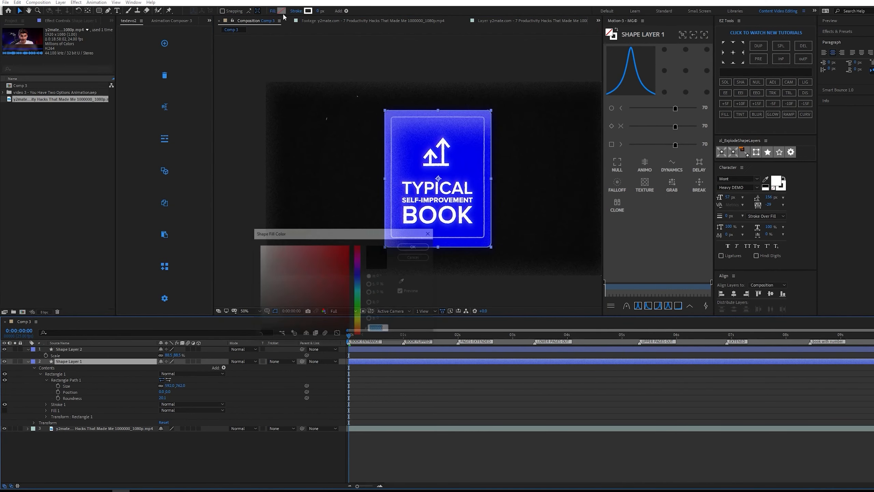
pyautogui.click(403, 282)
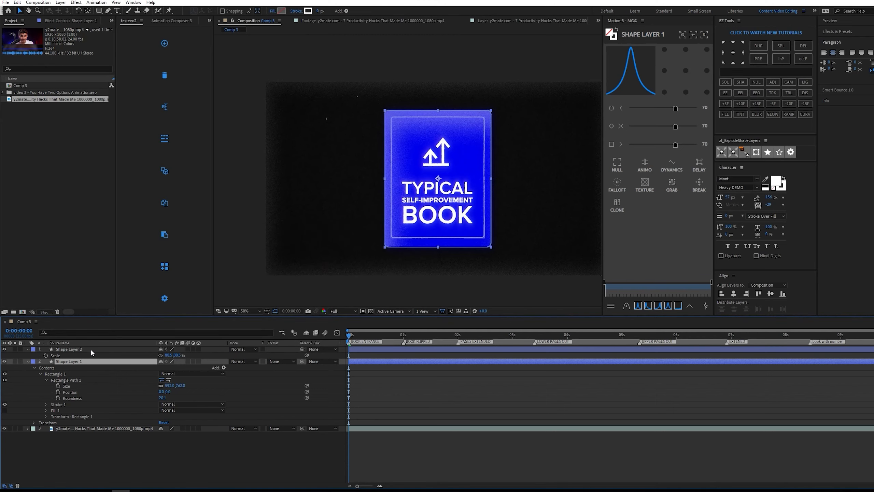
pyautogui.keyDown('shift'); pyautogui.click(90, 349); pyautogui.keyUp('shift')
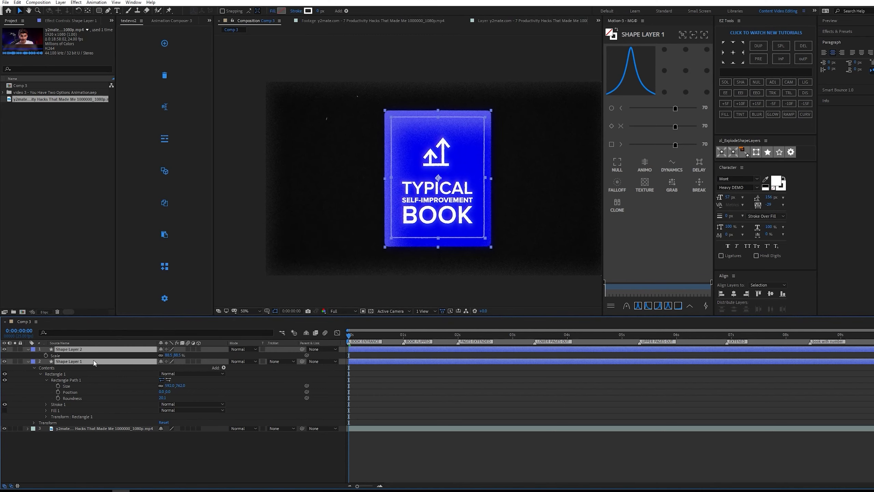
pyautogui.moveTo(93, 362); pyautogui.dragTo(69, 444)
pyautogui.click(68, 446)
# - Sample the inner border's stroke colour from the reference cover's border line and set its stroke width to 10 px
pyautogui.click(67, 356)
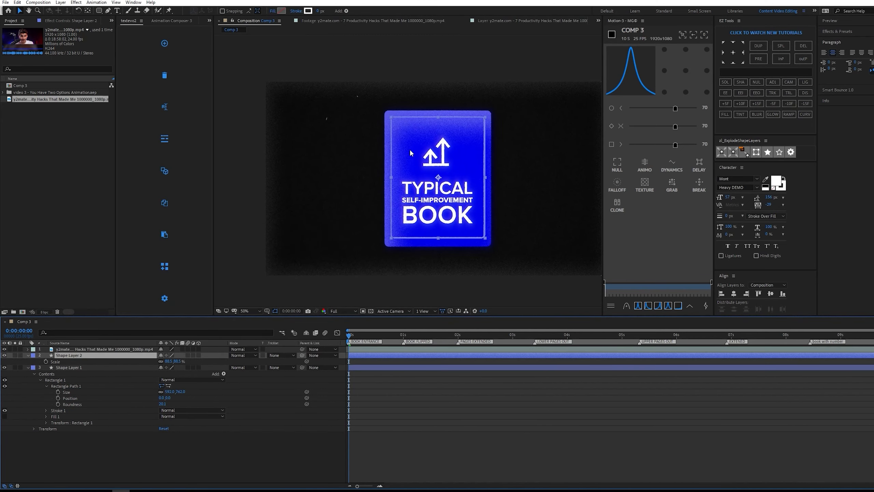
pyautogui.scroll(2, 406, 148)
pyautogui.moveTo(368, 139); pyautogui.dragTo(418, 158)
pyautogui.click(308, 11)
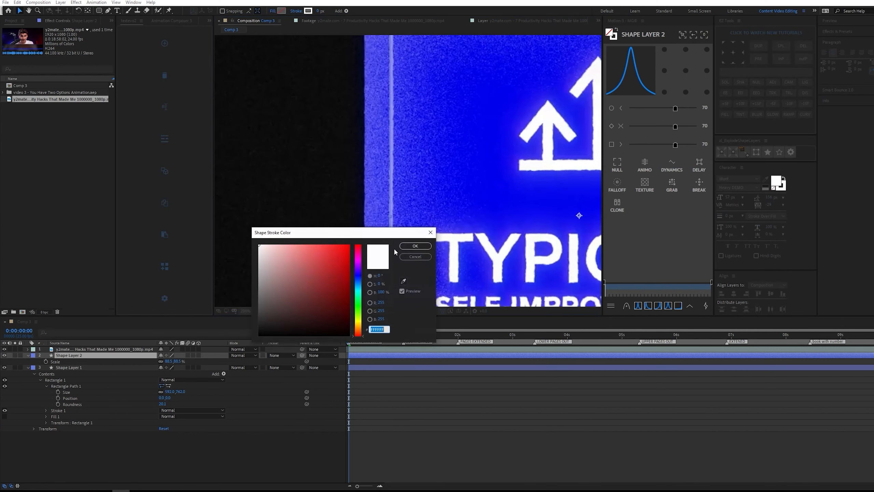
pyautogui.click(403, 280)
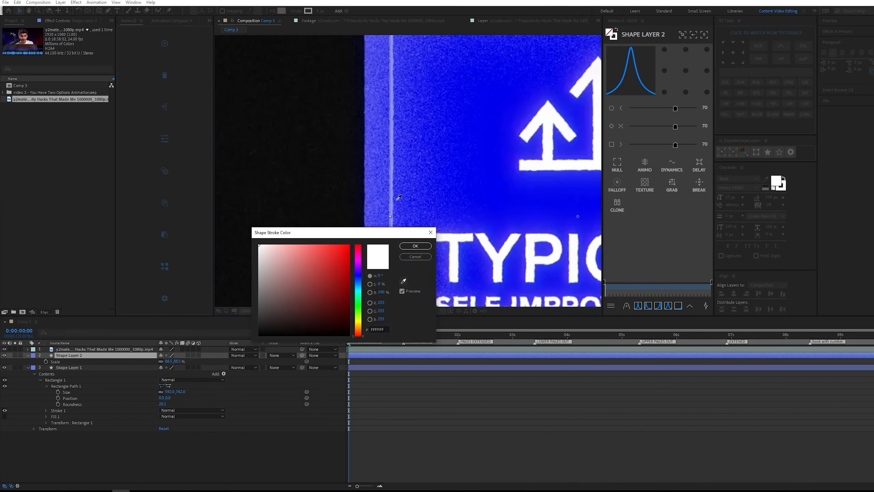
pyautogui.click(395, 137)
pyautogui.click(415, 246)
pyautogui.click(321, 11)
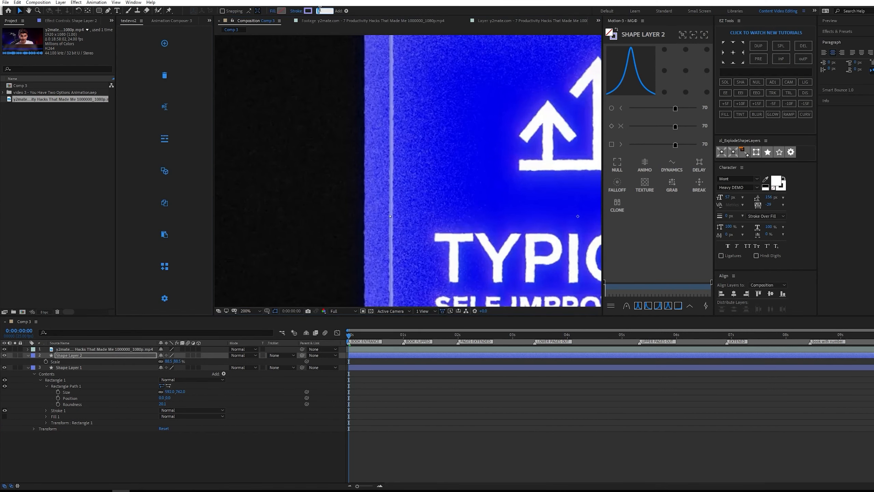
pyautogui.write('10')
pyautogui.press('Return')
# - Set the outer cover shape's fill to the blue sampled from the reference cover and turn on the fill's visibility
pyautogui.click(104, 367)
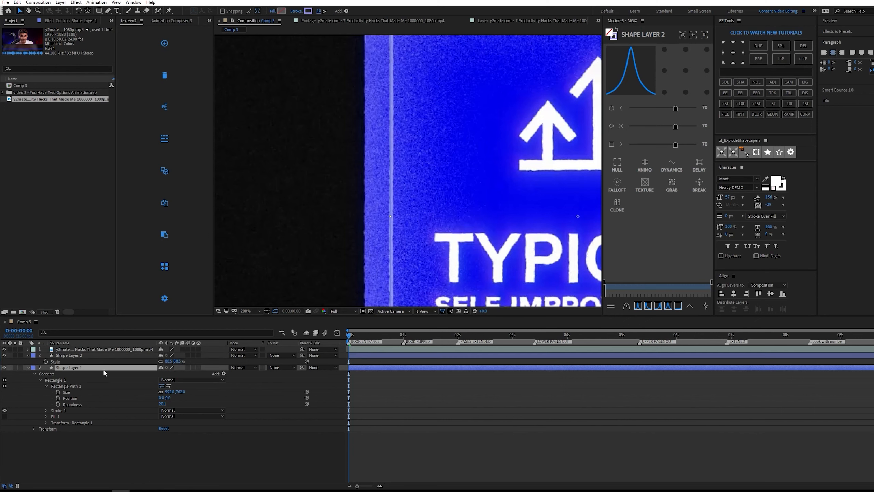
pyautogui.scroll(-1, 451, 247)
pyautogui.moveTo(451, 247); pyautogui.dragTo(410, 218)
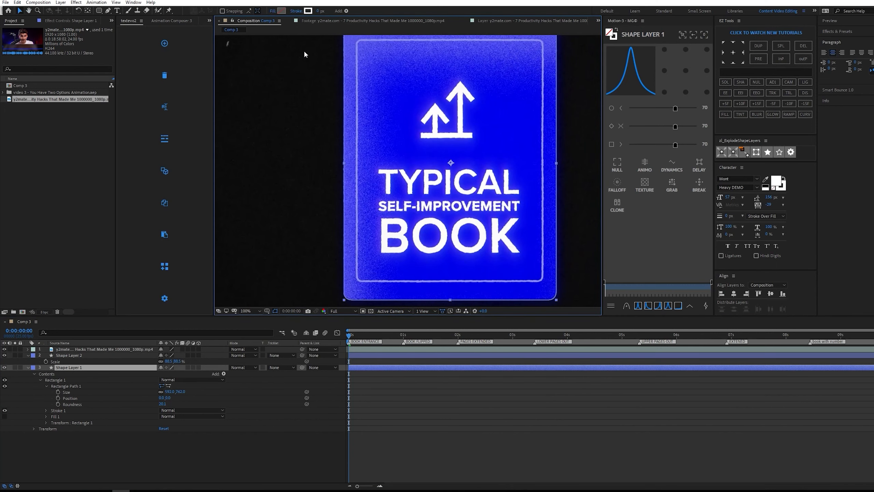
pyautogui.click(281, 11)
pyautogui.click(461, 269)
pyautogui.click(415, 246)
pyautogui.click(5, 416)
# - Hide the reference video layer and reduce the inner border's stroke width to a thin line
pyautogui.scroll(-2, 408, 193)
pyautogui.click(4, 349)
pyautogui.scroll(1, 355, 198)
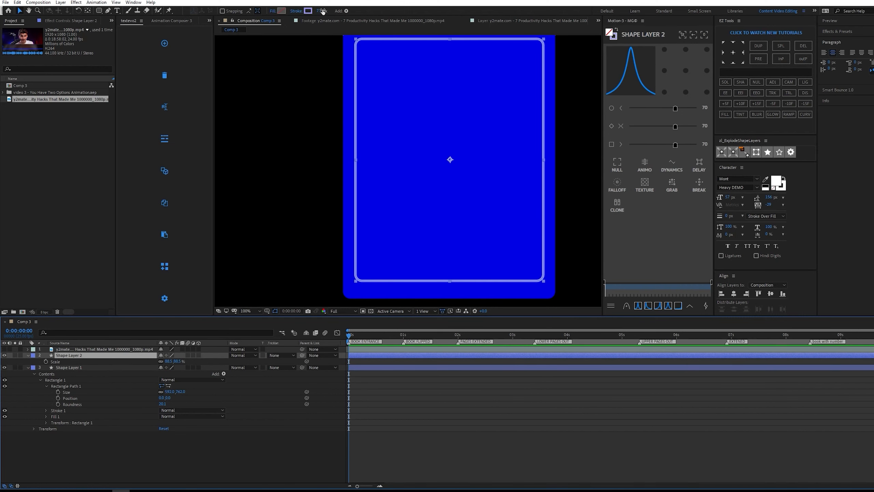
pyautogui.moveTo(322, 10); pyautogui.dragTo(319, 16)
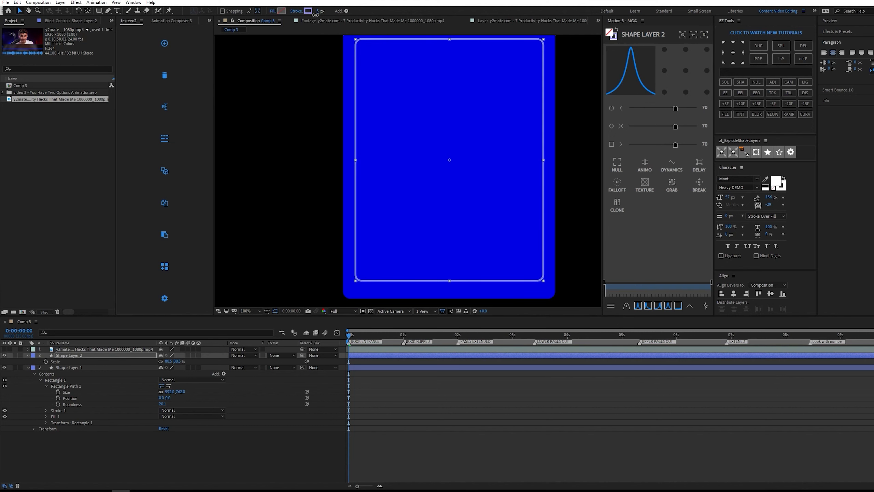
pyautogui.click(410, 349)
pyautogui.click(409, 441)
pyautogui.scroll(-1, 459, 199)
pyautogui.scroll(1, 420, 190)
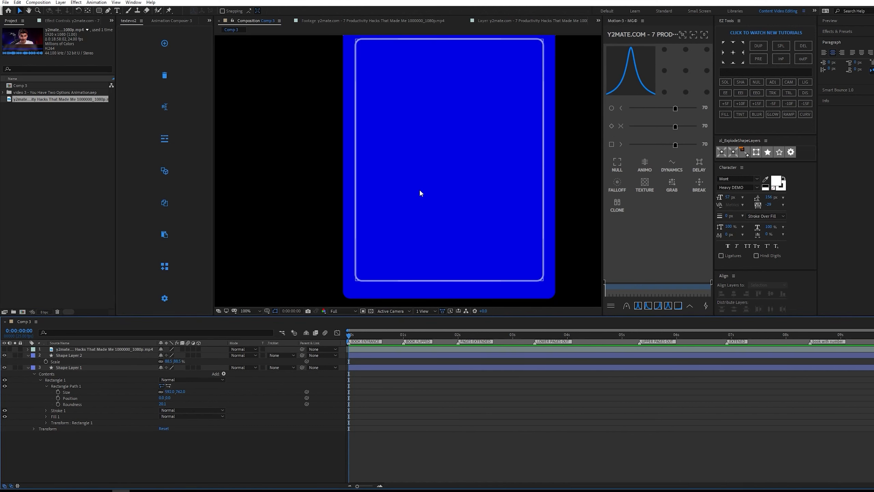
# - Show the reference video again and choose Montserrat Medium as the font for new text
pyautogui.click(5, 349)
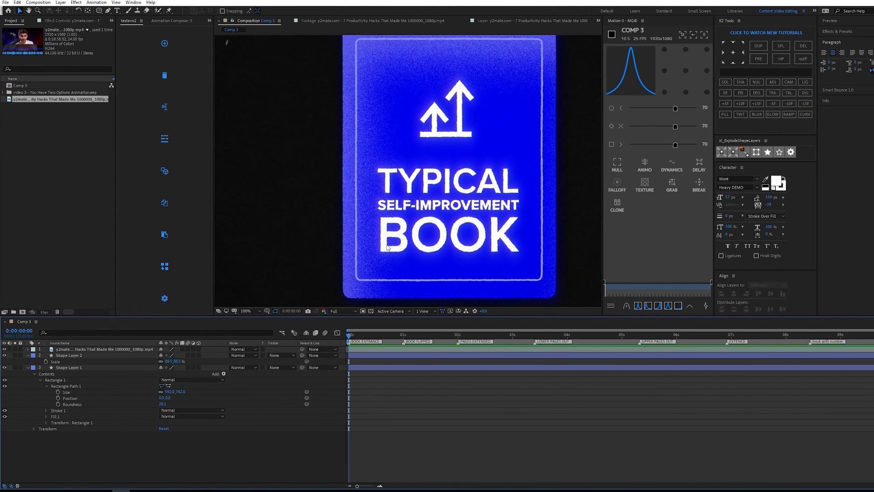
pyautogui.scroll(1, 502, 152)
pyautogui.moveTo(461, 154); pyautogui.dragTo(405, 121)
pyautogui.scroll(-1, 468, 171)
pyautogui.click(483, 437)
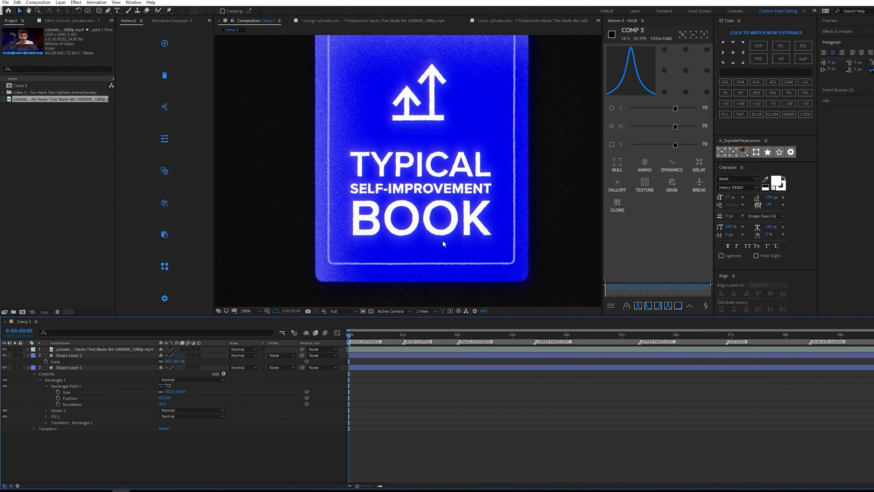
pyautogui.hotkey('ctrl', 't')
pyautogui.click(737, 178)
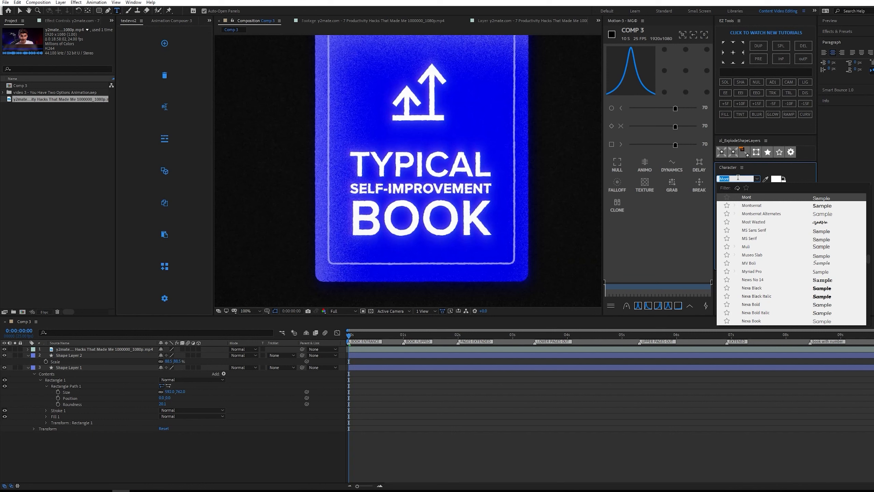
pyautogui.write('mont')
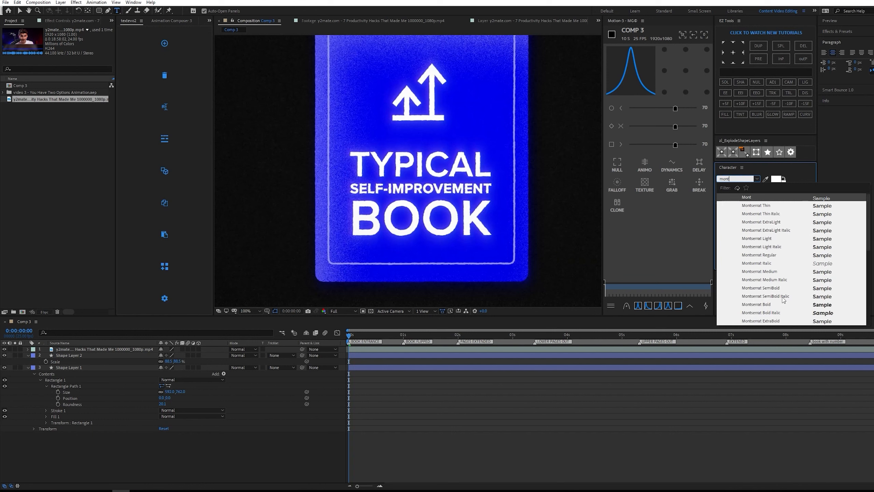
pyautogui.click(778, 271)
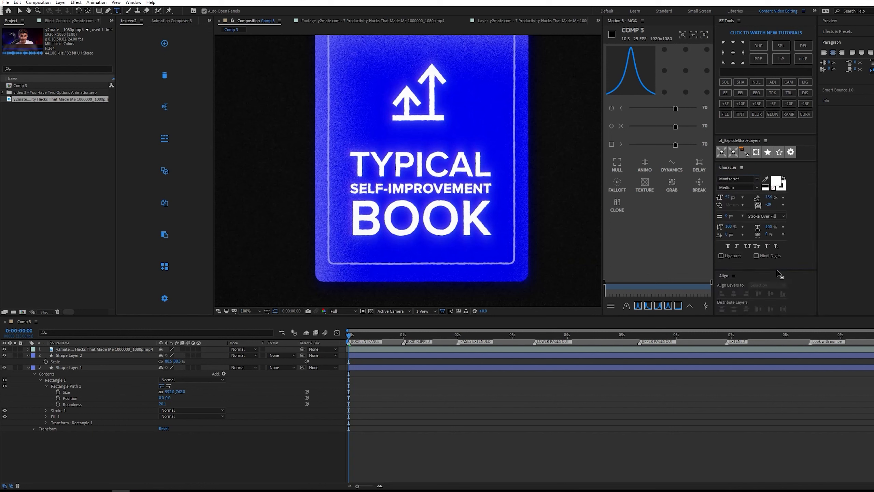
# - Add the text TYPICAL, place it over the reference's top title word, and enlarge it to about 100 px
pyautogui.click(355, 140)
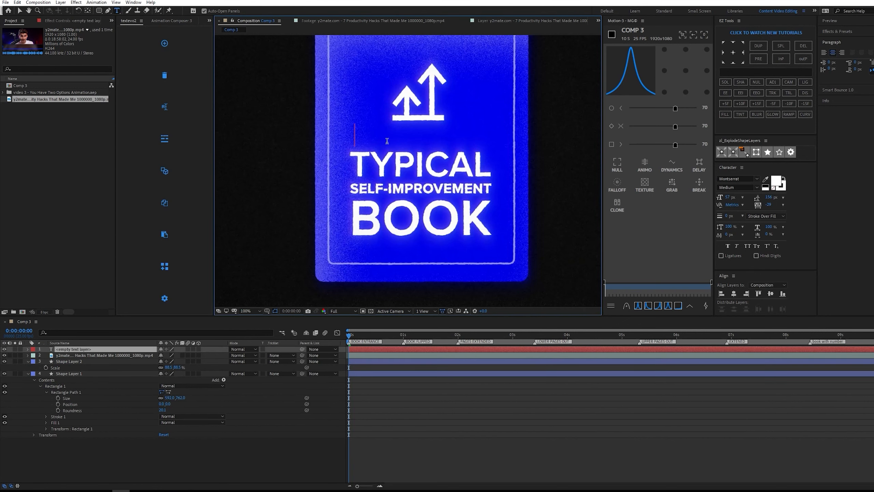
pyautogui.write('TY')
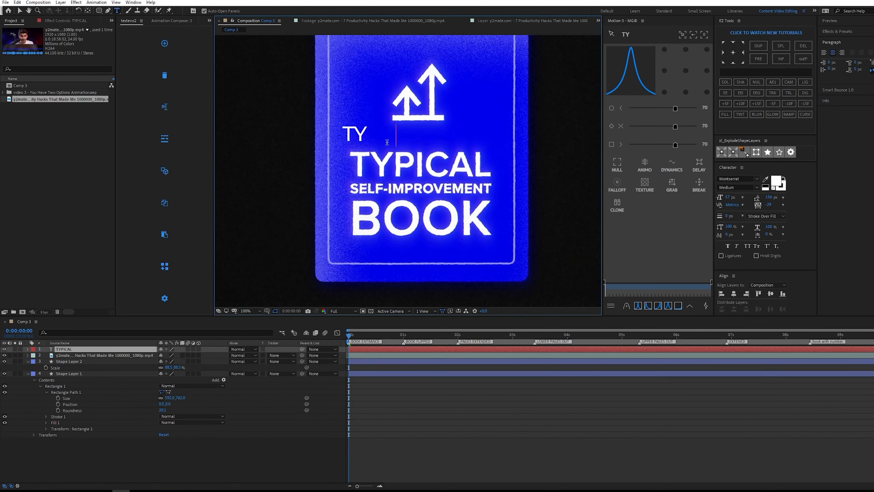
pyautogui.write('PICAL')
pyautogui.press('Escape')
pyautogui.press('v')
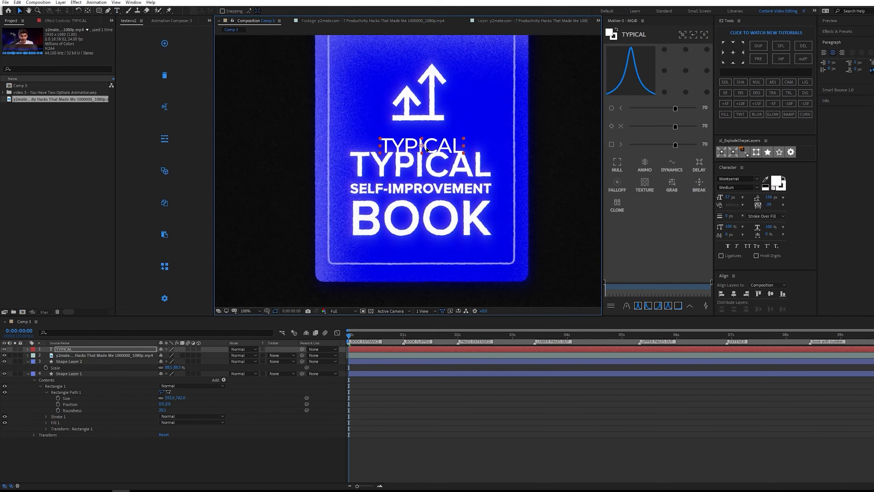
pyautogui.moveTo(428, 146); pyautogui.dragTo(429, 167)
pyautogui.moveTo(728, 197)
pyautogui.mouseDown()
pyautogui.moveTo(760, 197)
pyautogui.moveTo(743, 198)
pyautogui.mouseUp()
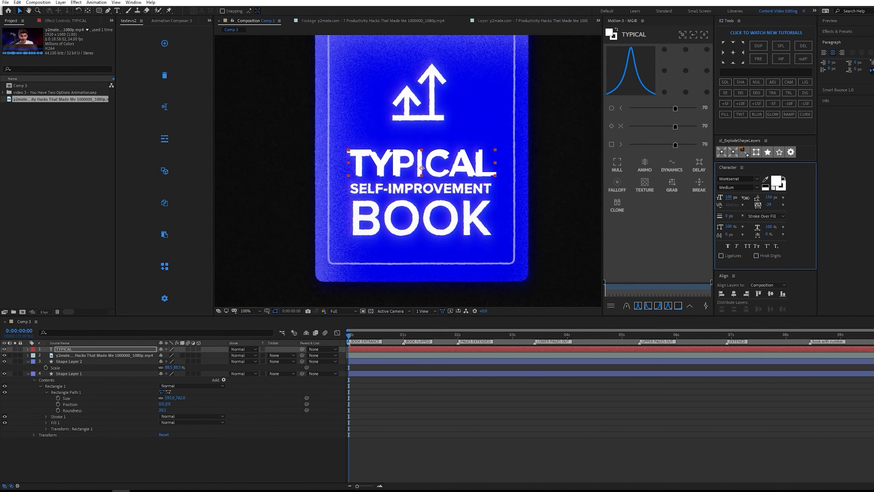
# - Refine the TYPICAL text to 97 px Montserrat SemiBold and compare it with the reference lettering
pyautogui.scroll(1, 418, 153)
pyautogui.click(15, 349)
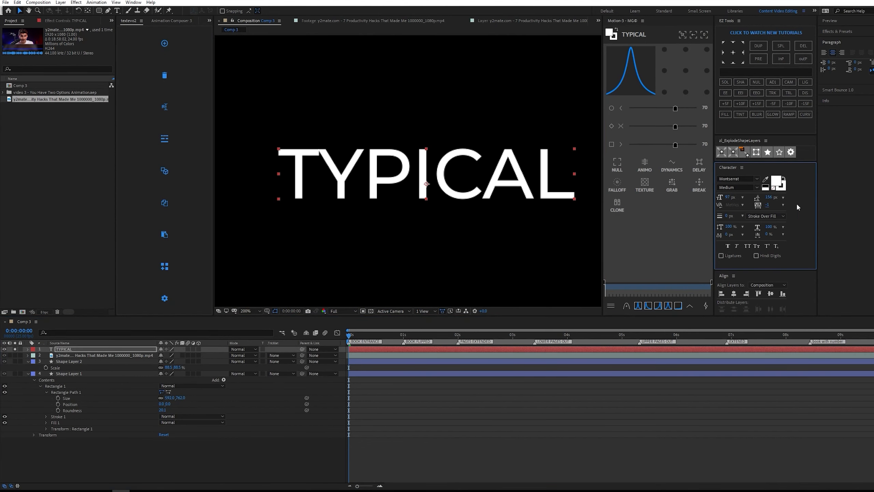
pyautogui.click(328, 175)
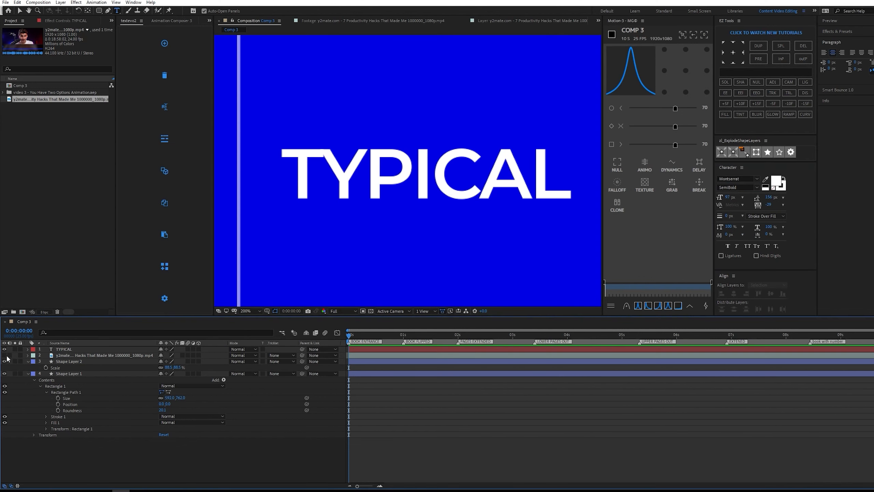
pyautogui.click(5, 355)
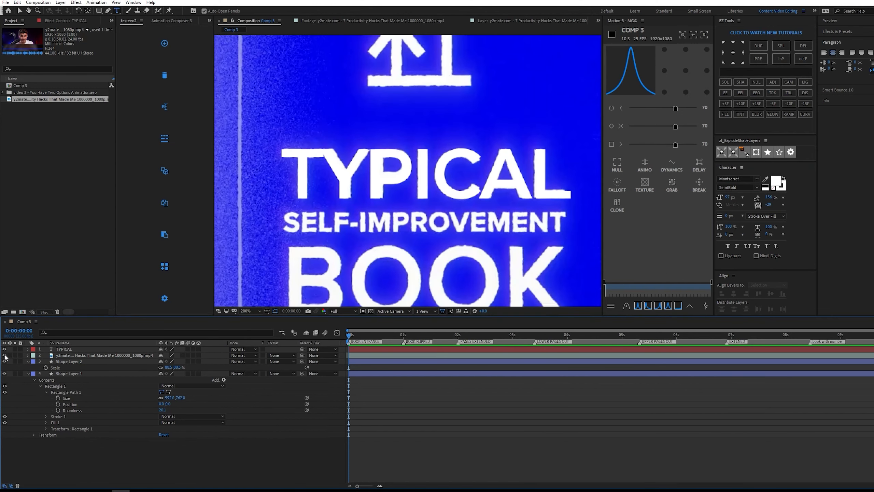
# - Duplicate the TYPICAL text, move the copy down to the second title line, and change its wording to SELF-IMPROVEMENTS at 35 px
pyautogui.click(114, 349)
pyautogui.press(',')
pyautogui.hotkey('ctrl', 'd')
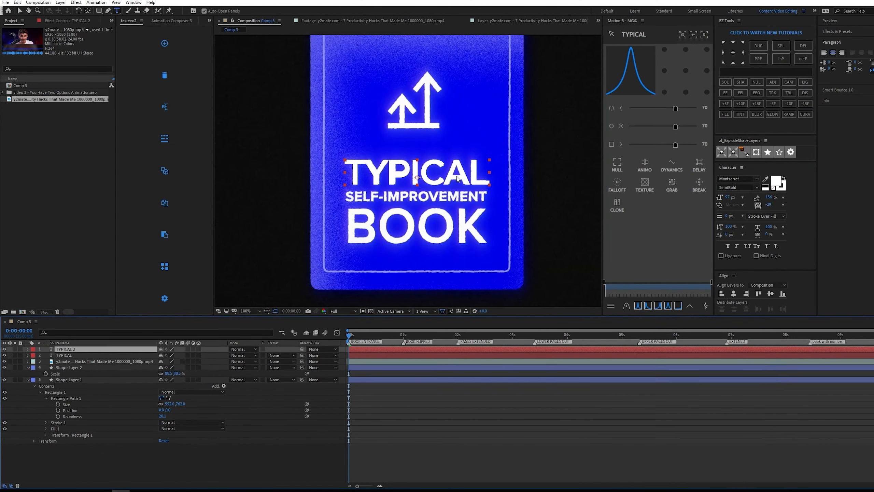
pyautogui.press('v')
pyautogui.moveTo(457, 178); pyautogui.dragTo(454, 201)
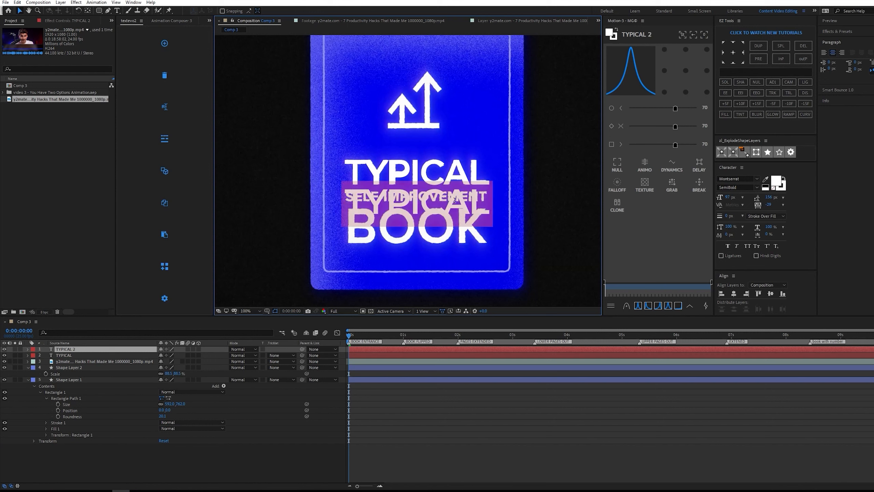
pyautogui.hotkey('ctrl', 't')
pyautogui.write('SELF-IMPROVEMENTS')
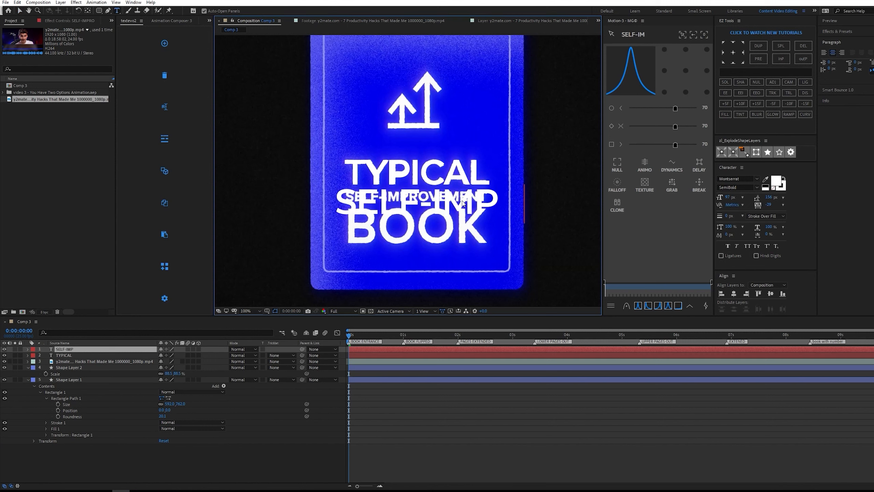
# - Set the SELF-IMPROVEMENTS text's font style to Montserrat Black, trying Bold first
pyautogui.click(757, 188)
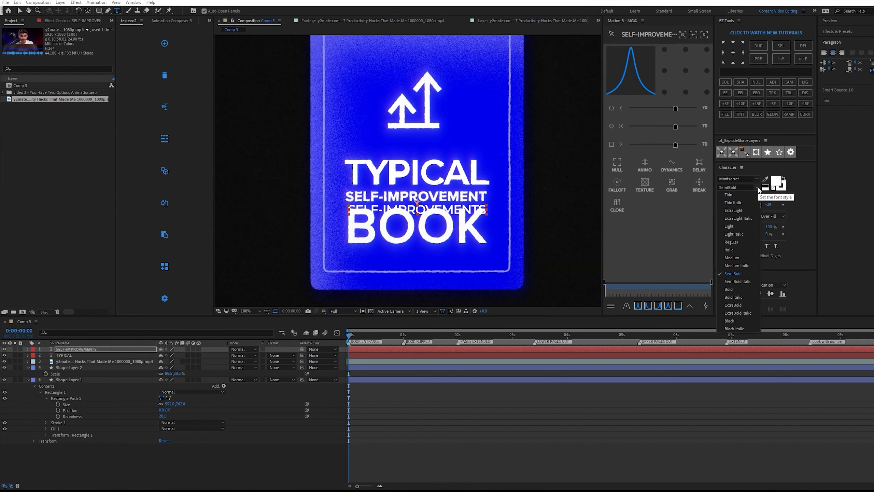
pyautogui.click(731, 288)
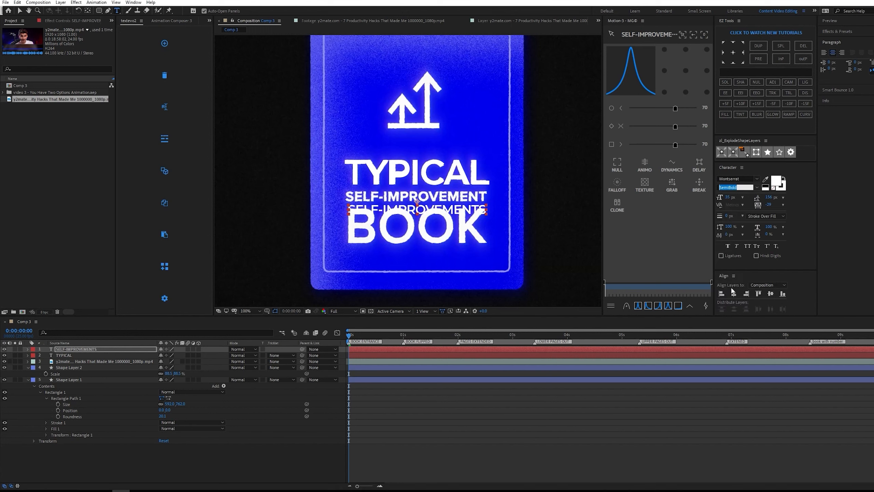
pyautogui.click(756, 187)
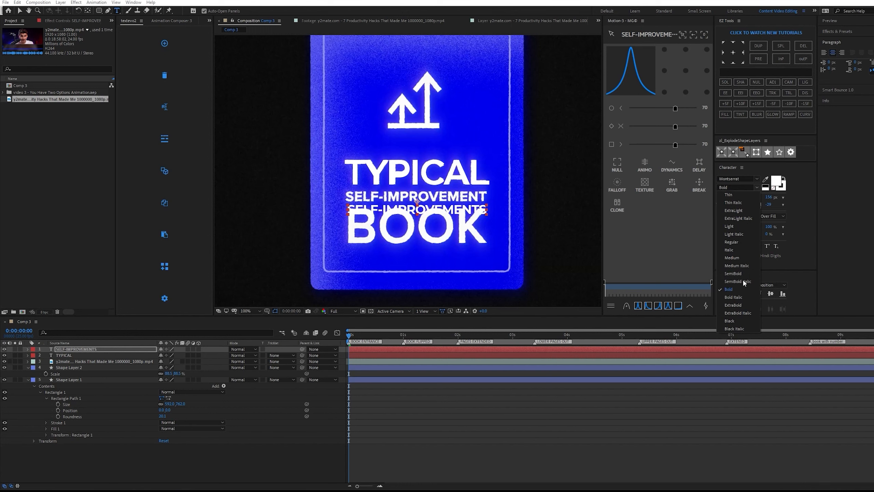
pyautogui.click(734, 320)
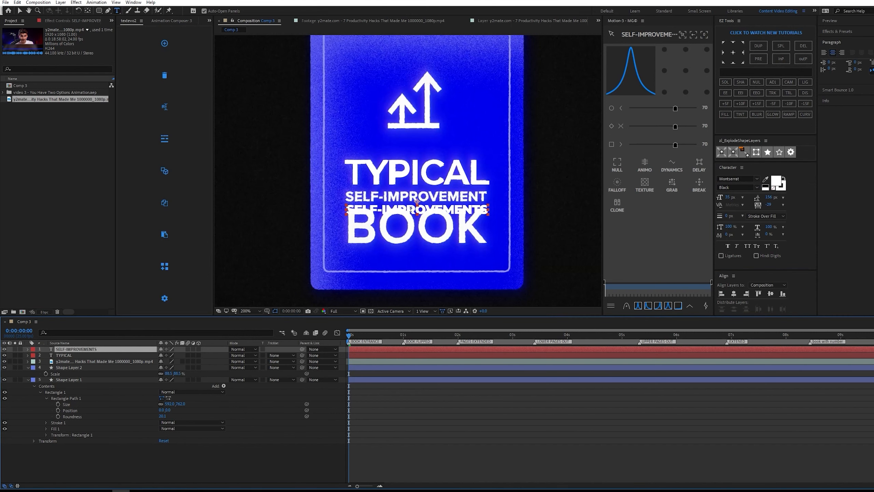
# - Correct the second title line's wording to SELF-IMPROVEMENT and enlarge it to 37.6 px over the reference lettering
pyautogui.scroll(1, 410, 209)
pyautogui.doubleClick(561, 182)
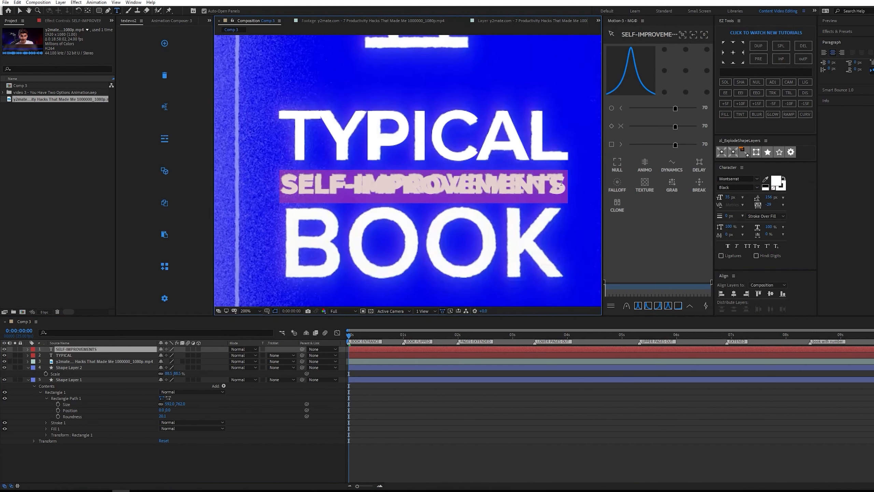
pyautogui.click(561, 183)
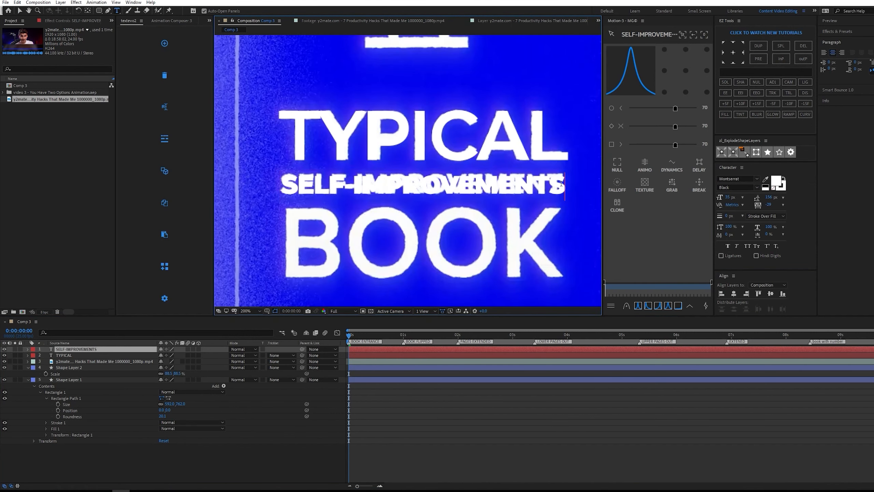
pyautogui.press('BackSpace')
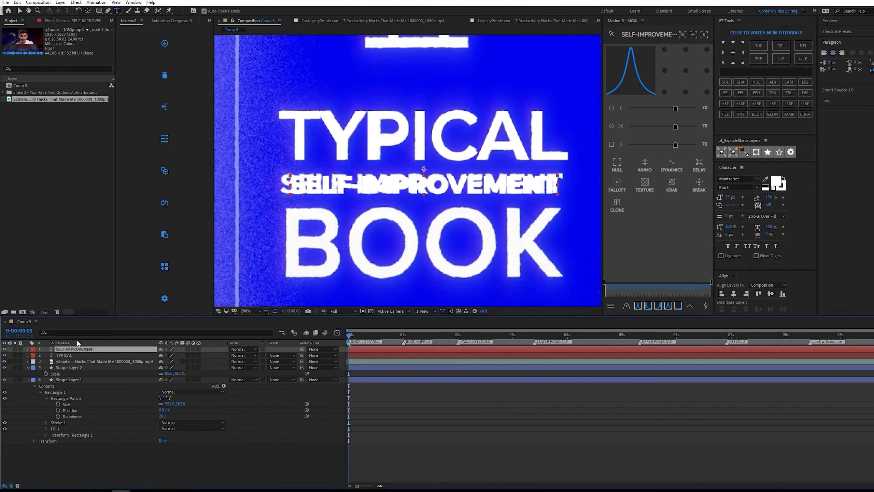
pyautogui.press('Escape')
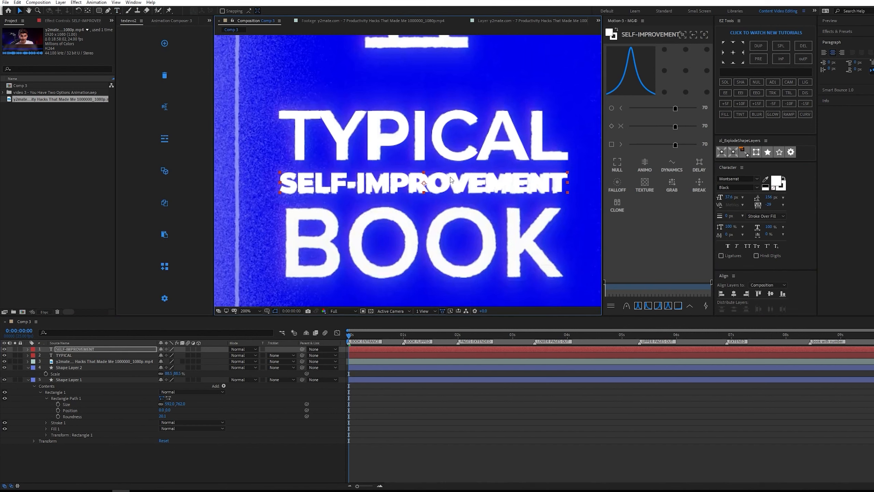
# - Duplicate the TYPICAL text, move the copy down to the third title line, change its wording to BOOK and enlarge it to about 111 px
pyautogui.click(71, 355)
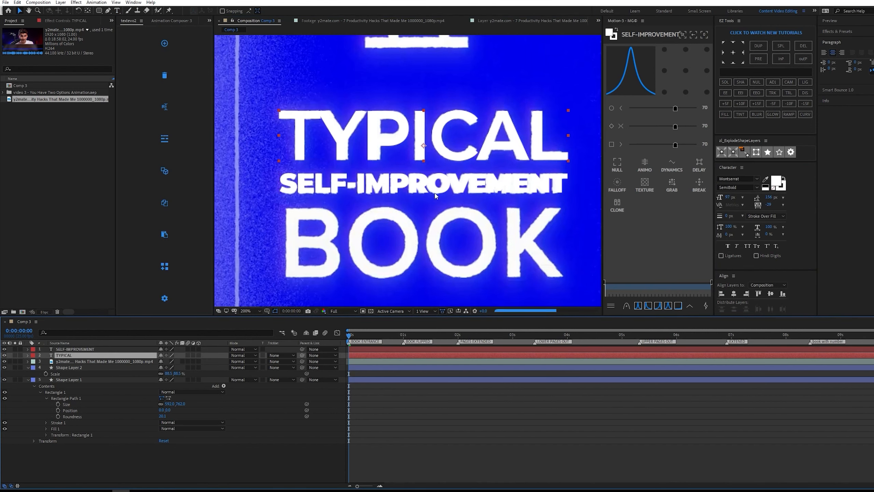
pyautogui.hotkey('ctrl', 'd')
pyautogui.moveTo(442, 148); pyautogui.dragTo(442, 252)
pyautogui.doubleClick(449, 244)
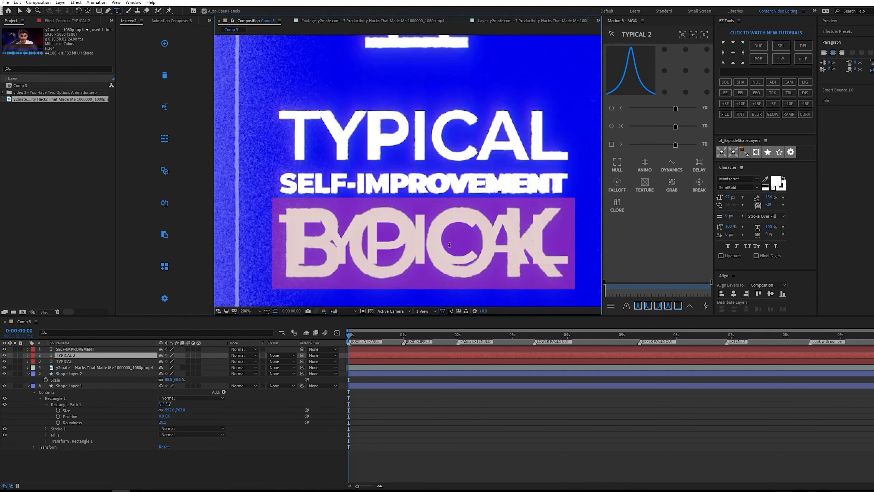
pyautogui.write('BOOK')
pyautogui.press('Escape')
pyautogui.moveTo(728, 197); pyautogui.dragTo(791, 199)
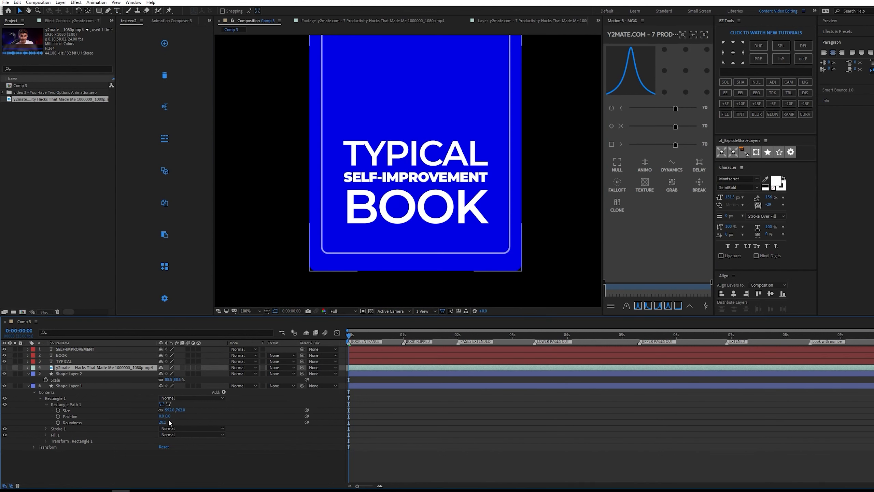
# - Compare the cover with the isolated reference footage, and leave the reference video layer hidden
pyautogui.click(171, 423)
pyautogui.scroll(-1, 444, 239)
pyautogui.moveTo(482, 218)
pyautogui.mouseDown()
pyautogui.moveTo(511, 227)
pyautogui.moveTo(496, 209)
pyautogui.moveTo(475, 208)
pyautogui.mouseUp()
pyautogui.scroll(1, 493, 207)
pyautogui.click(15, 367)
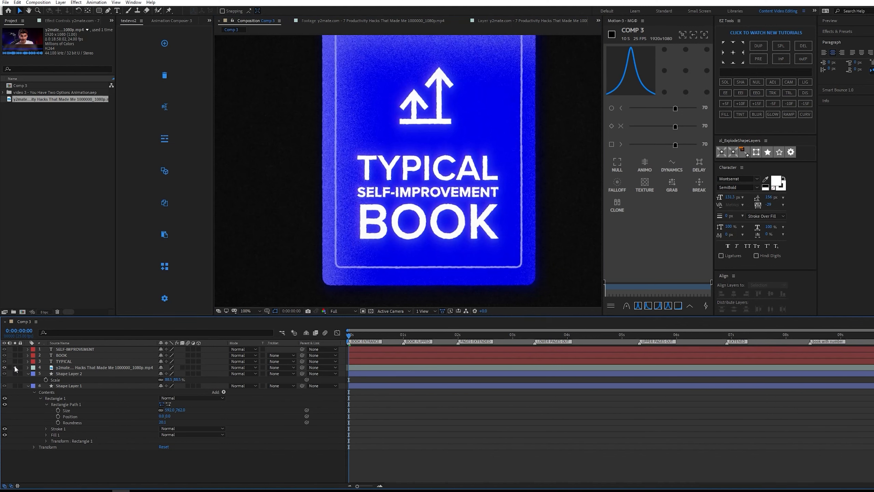
pyautogui.click(15, 367)
pyautogui.click(5, 367)
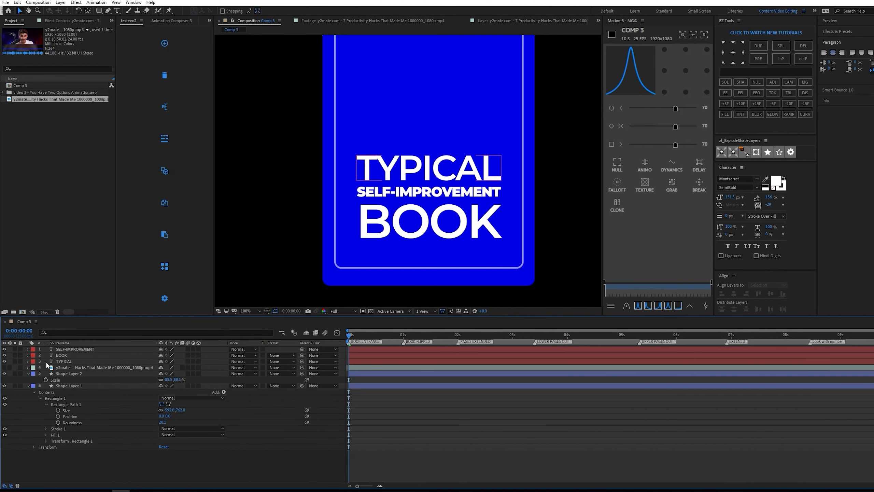
# - Center the SELF-IMPROVEMENT text horizontally in the composition, and align all layers on their horizontal centers
pyautogui.click(89, 349)
pyautogui.click(734, 293)
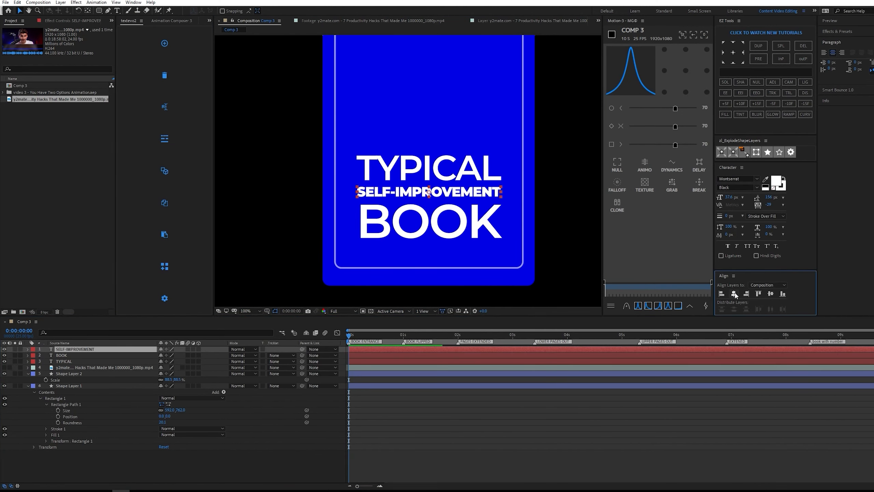
pyautogui.hotkey('ctrl', 'a')
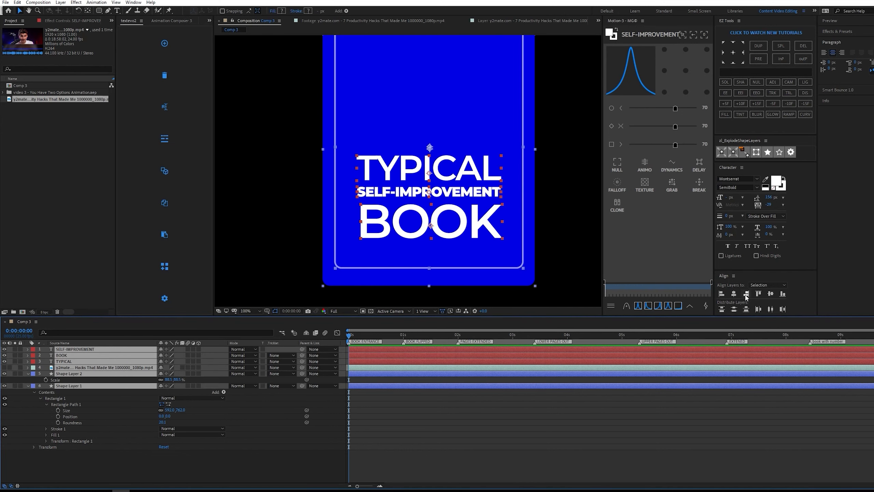
pyautogui.click(734, 294)
pyautogui.click(462, 460)
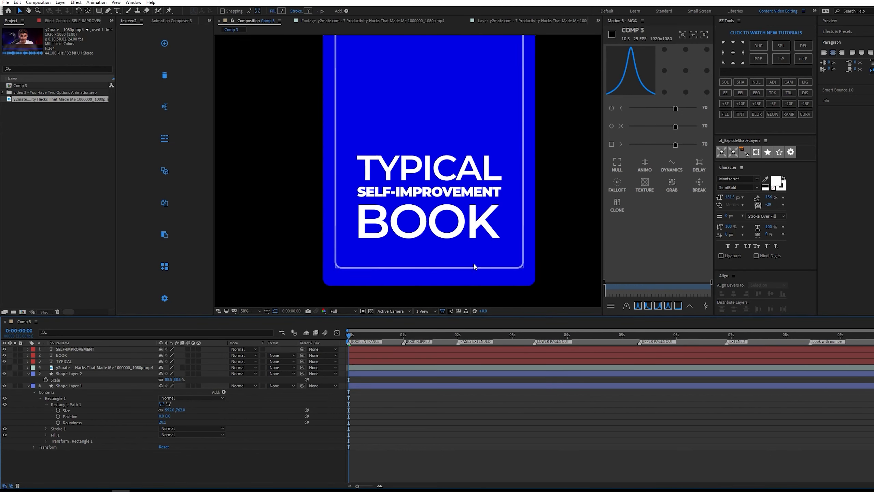
# - Isolate the reference video layer and draw a rounded-rectangle mask around its arrow icon above the title
pyautogui.scroll(-1, 476, 260)
pyautogui.moveTo(487, 225); pyautogui.dragTo(492, 265)
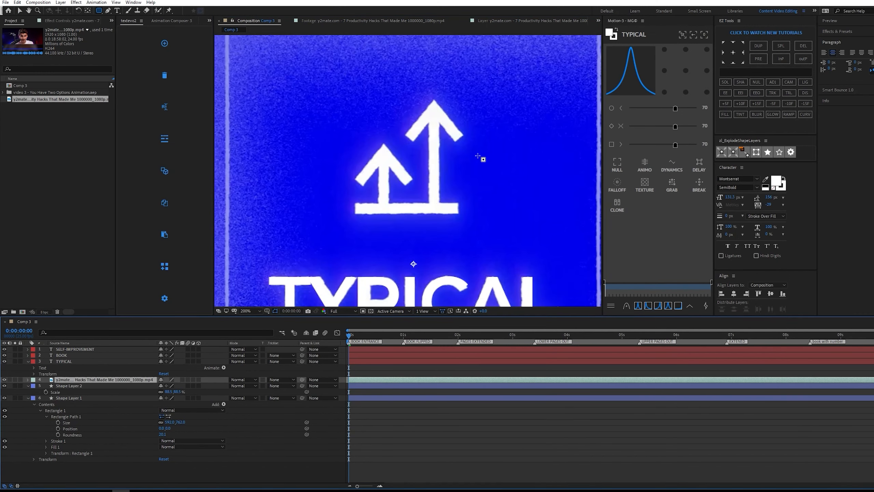
pyautogui.click(15, 379)
pyautogui.moveTo(472, 94)
pyautogui.mouseDown()
pyautogui.moveTo(344, 244)
pyautogui.moveTo(347, 222)
pyautogui.mouseUp()
pyautogui.click(91, 381)
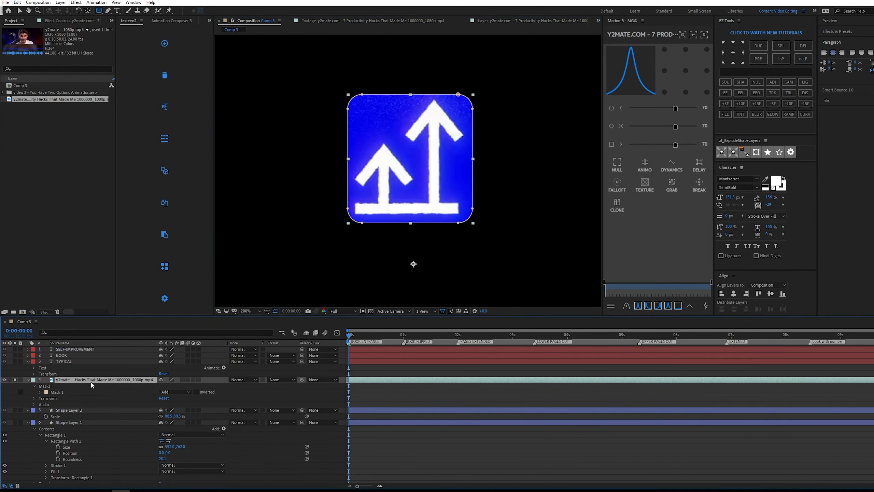
# - Apply Linear Color Key to the masked arrow footage, sample the blue background as key color, and bring the other layers back into view
pyautogui.click(180, 121)
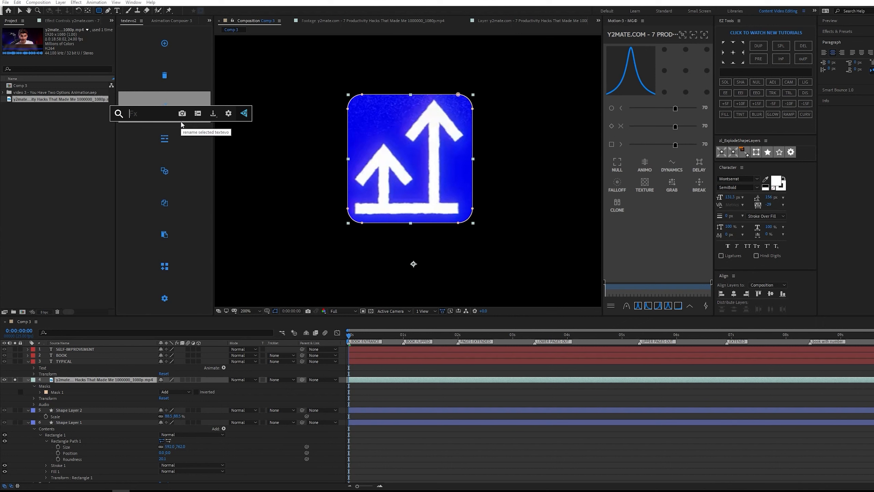
pyautogui.write('linear')
pyautogui.press('Return')
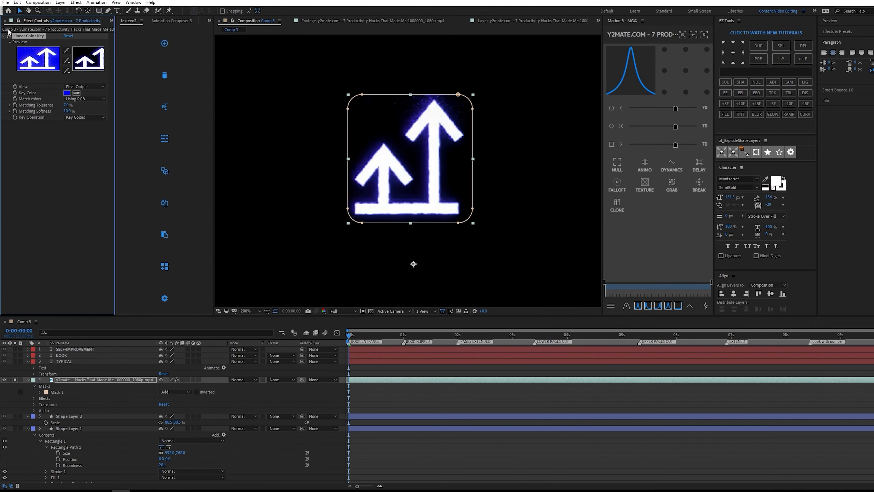
pyautogui.click(9, 36)
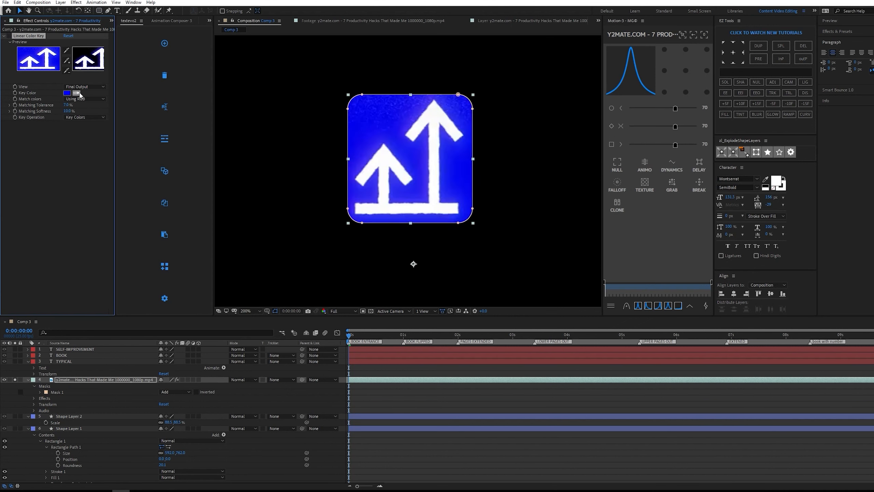
pyautogui.click(427, 151)
pyautogui.press(',')
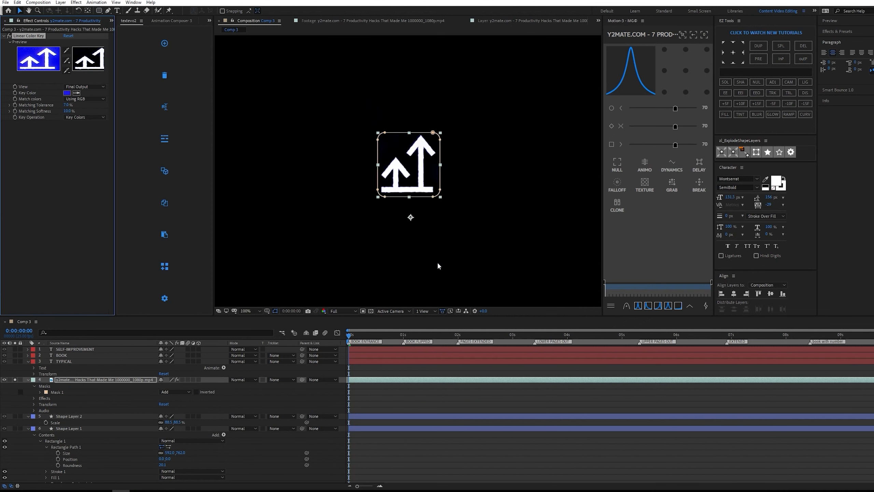
pyautogui.click(14, 380)
# - Duplicate the masked footage layer, delete the mask from the copy, and send that copy to the bottom of the layer stack
pyautogui.click(87, 379)
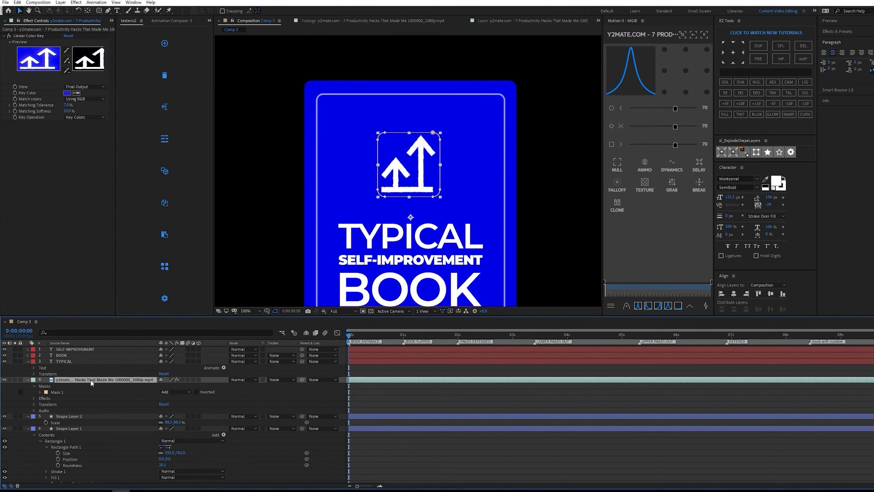
pyautogui.hotkey('ctrl', 'd')
pyautogui.click(81, 383)
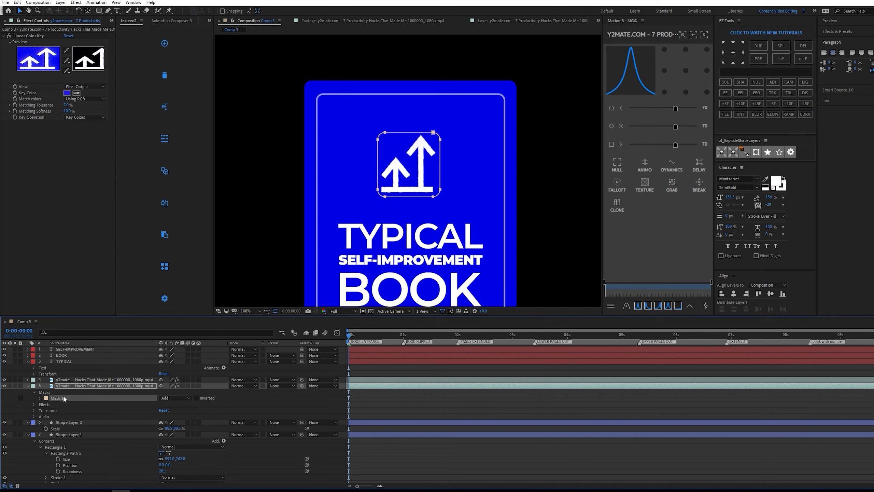
pyautogui.hotkey('ctrl', 'shift', '[')
pyautogui.hotkey('ctrl', 'a')
pyautogui.hotkey('ctrl', '`')
pyautogui.click(42, 395)
# - Hide the unmasked reference footage layer and save the project
pyautogui.click(4, 386)
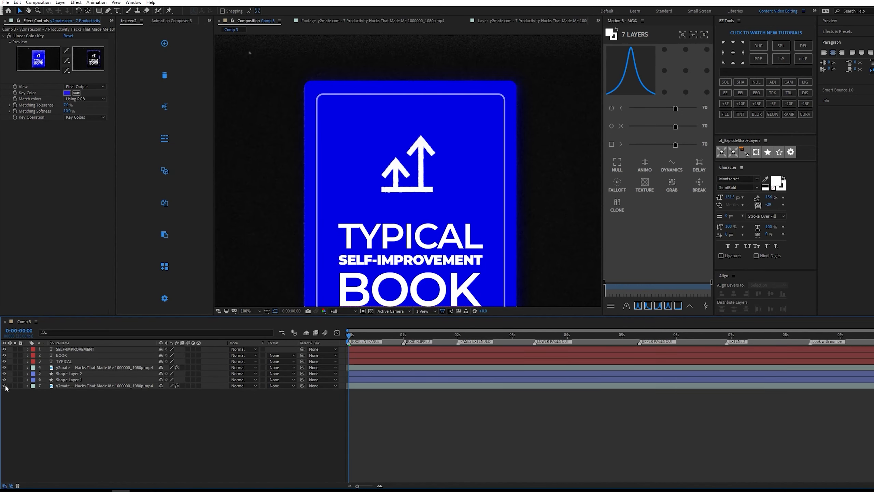
pyautogui.press(',')
pyautogui.press(',')
pyautogui.moveTo(453, 227); pyautogui.dragTo(476, 200)
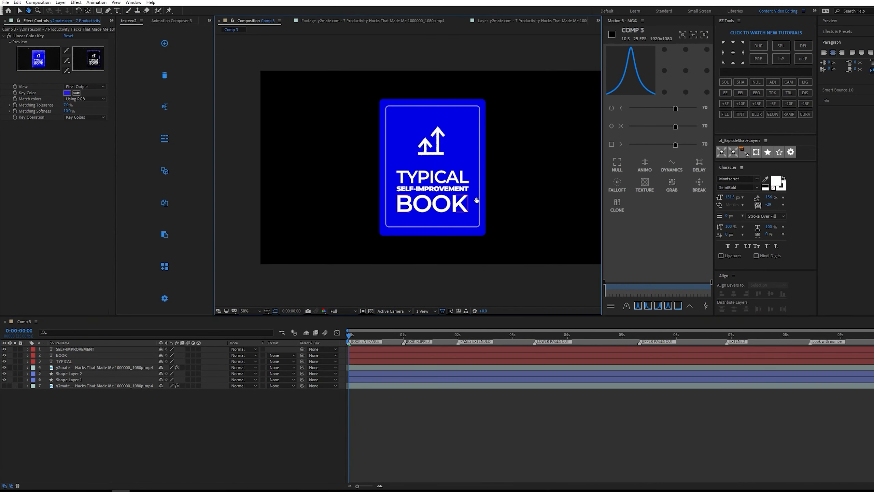
pyautogui.hotkey('ctrl', 's')
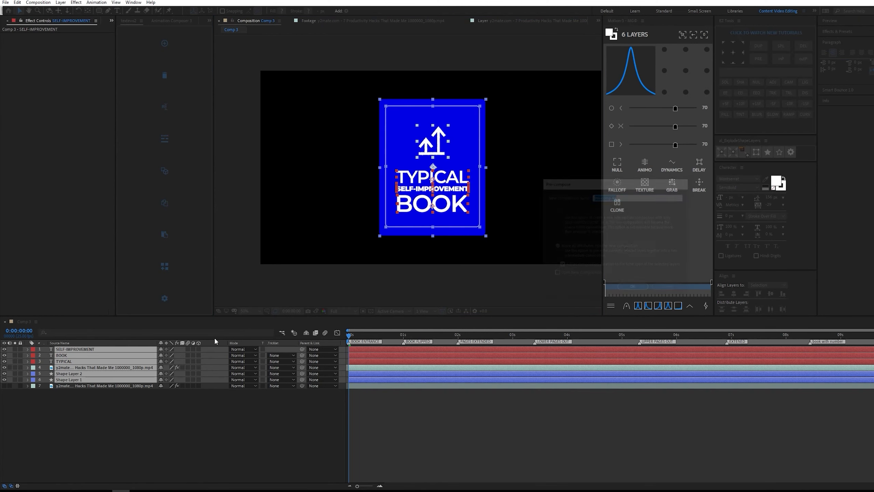
pyautogui.click(140, 400)
# - Duplicate the blue cover shape, Shape Layer 1
pyautogui.click(96, 373)
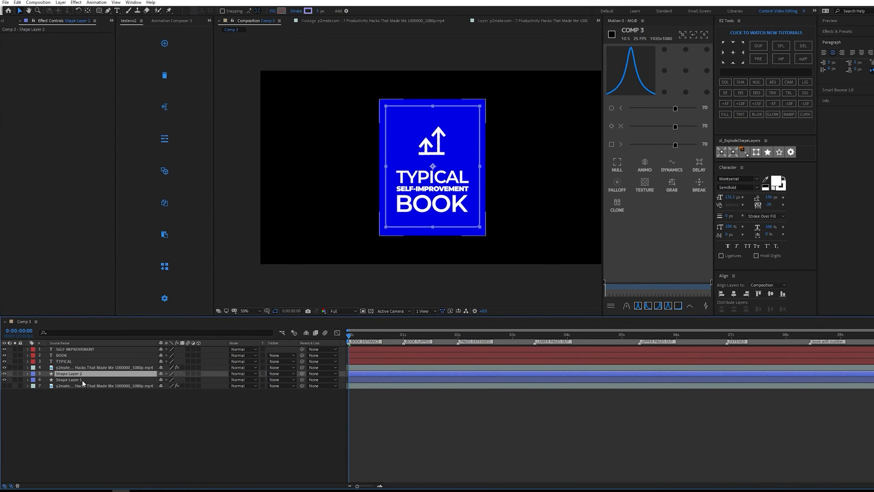
pyautogui.click(69, 379)
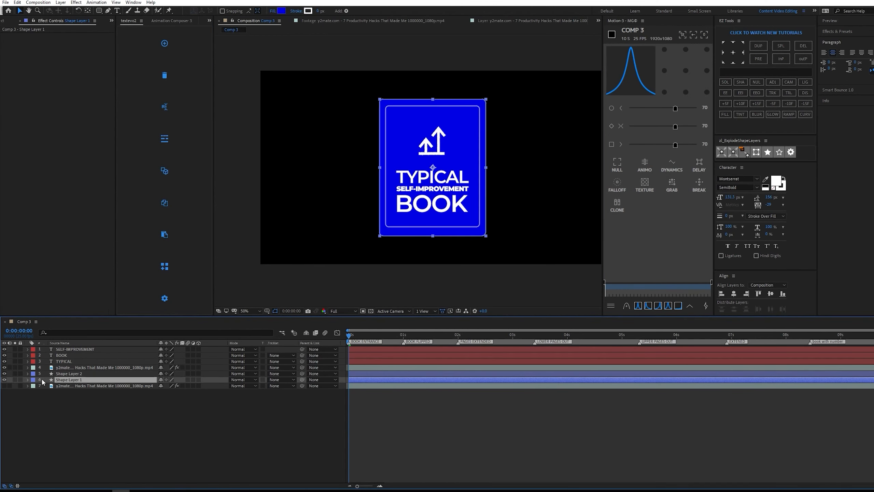
pyautogui.hotkey('ctrl', 'd')
pyautogui.click(80, 385)
# - Scrub the isolated reference footage from the book entrance toward the book flip, and hide it again
pyautogui.click(4, 392)
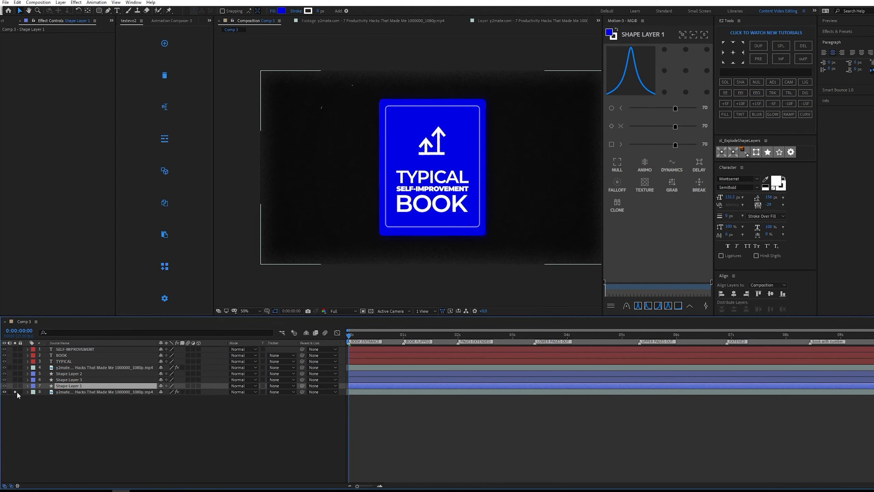
pyautogui.moveTo(372, 336); pyautogui.dragTo(418, 334)
pyautogui.click(414, 392)
pyautogui.click(4, 391)
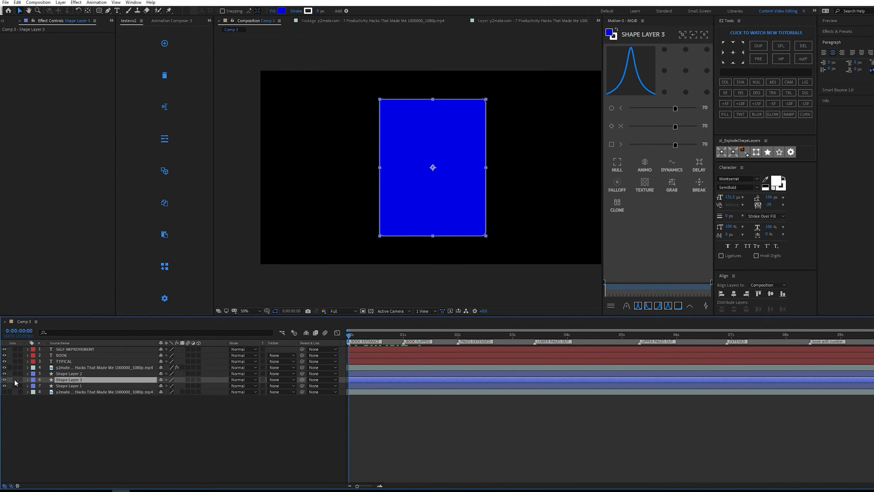
# - Duplicate Shape Layer 3, rename the original BACK PAGE, place it below Shape Layer 1 and hide it
pyautogui.click(14, 379)
pyautogui.hotkey('ctrl', 'd')
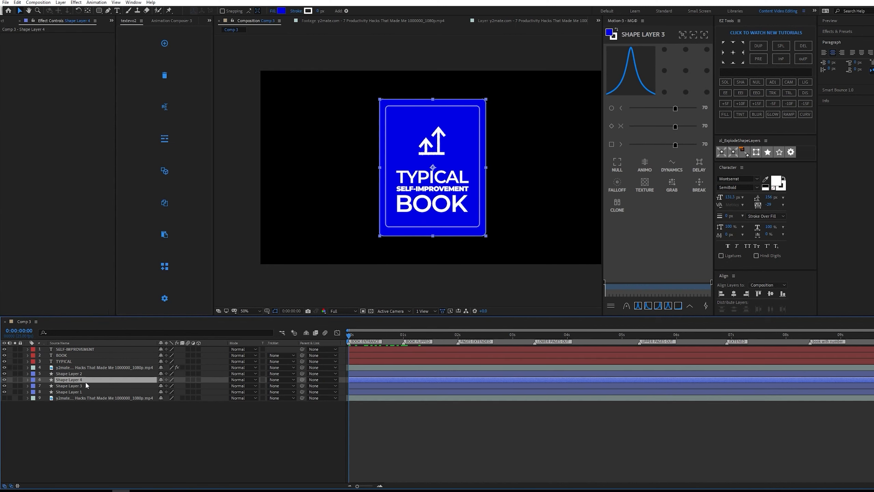
pyautogui.rightClick(85, 382)
pyautogui.click(113, 369)
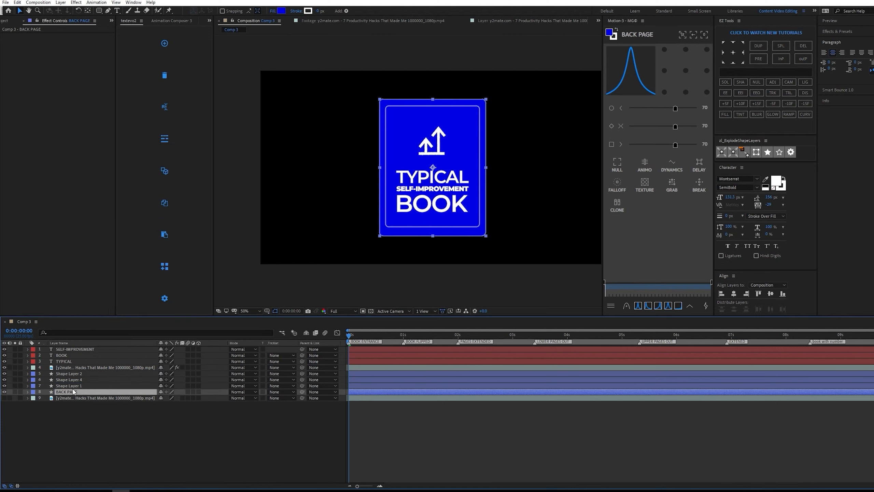
pyautogui.click(4, 392)
# - Freeze the masked arrow-icon footage layer on its current frame
pyautogui.click(82, 385)
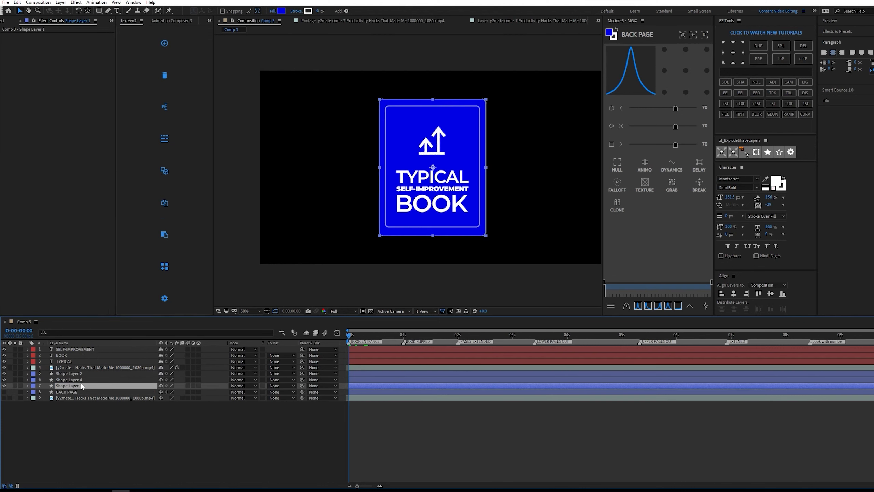
pyautogui.click(84, 367)
pyautogui.rightClick(365, 368)
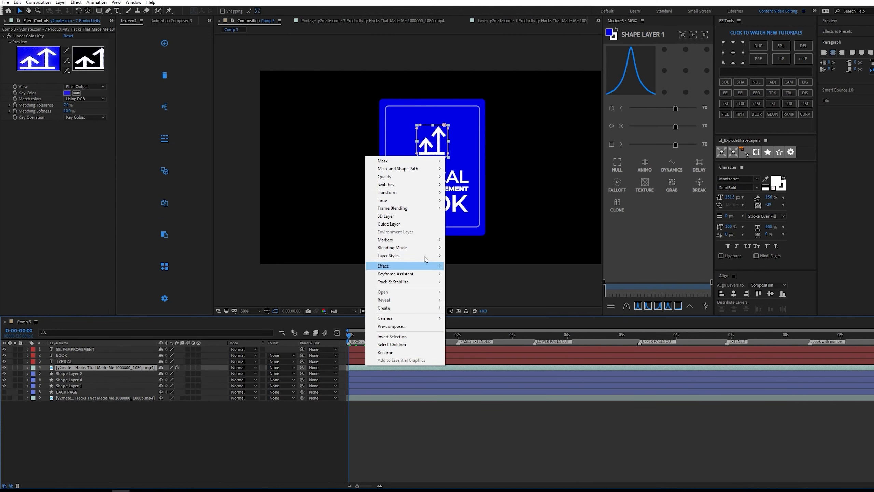
pyautogui.moveTo(422, 203)
pyautogui.click(488, 226)
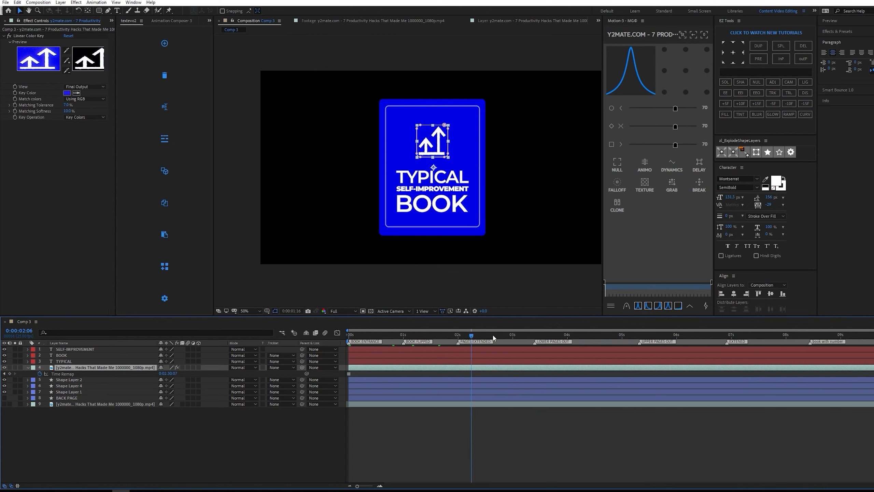
# - Pre-compose the seven cover layers, from SELF-IMPROVEMENT down to Shape Layer 1, into a composition named FRONT PAGE
pyautogui.click(92, 349)
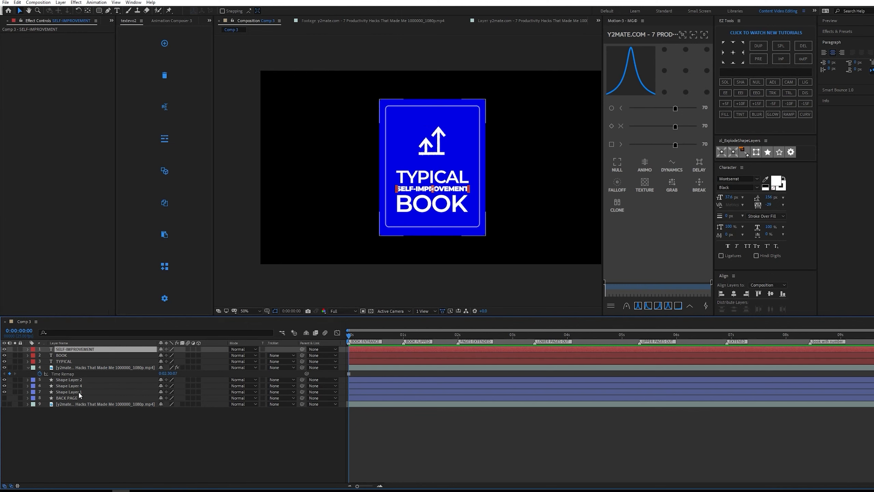
pyautogui.keyDown('shift'); pyautogui.click(79, 392); pyautogui.keyUp('shift')
pyautogui.click(63, 391)
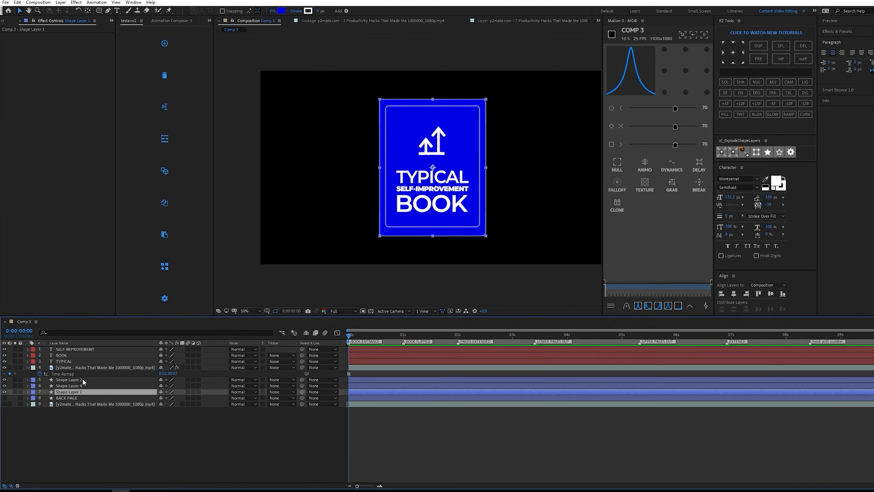
pyautogui.keyDown('shift'); pyautogui.click(80, 349); pyautogui.keyUp('shift')
pyautogui.hotkey('ctrl', 'shift', 'c')
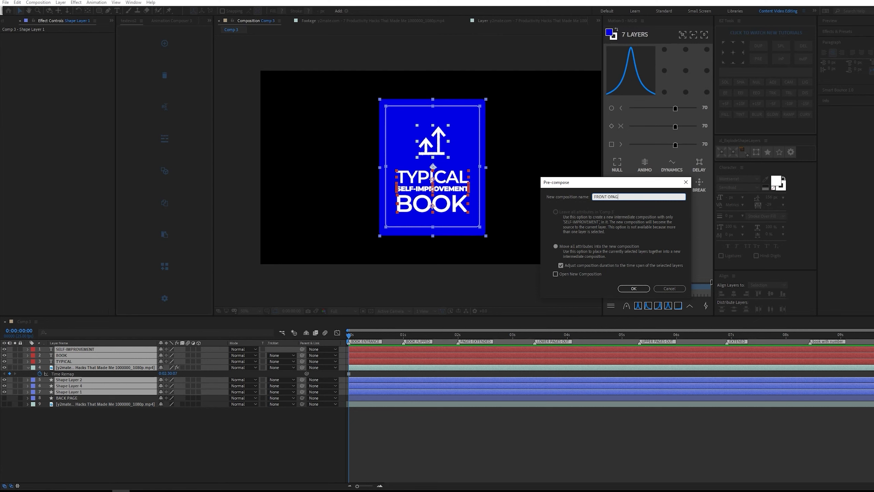
pyautogui.write('FRONT PAGE')
pyautogui.press('Return')
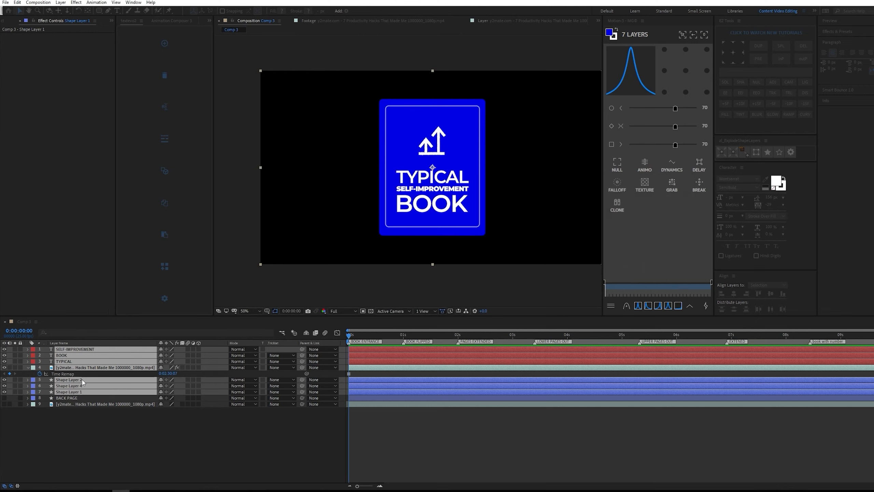
pyautogui.click(62, 388)
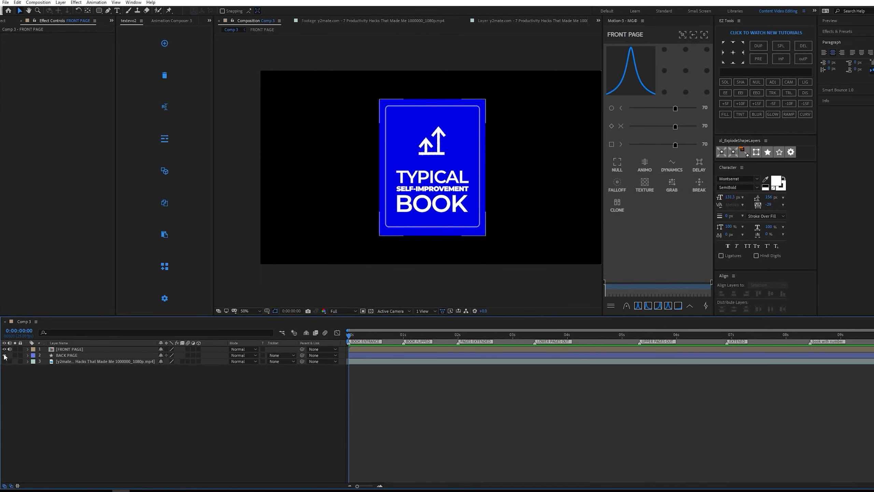
# - Make BACK PAGE and the reference footage visible, and solo the footage to view it at 0:00:01:00
pyautogui.click(5, 350)
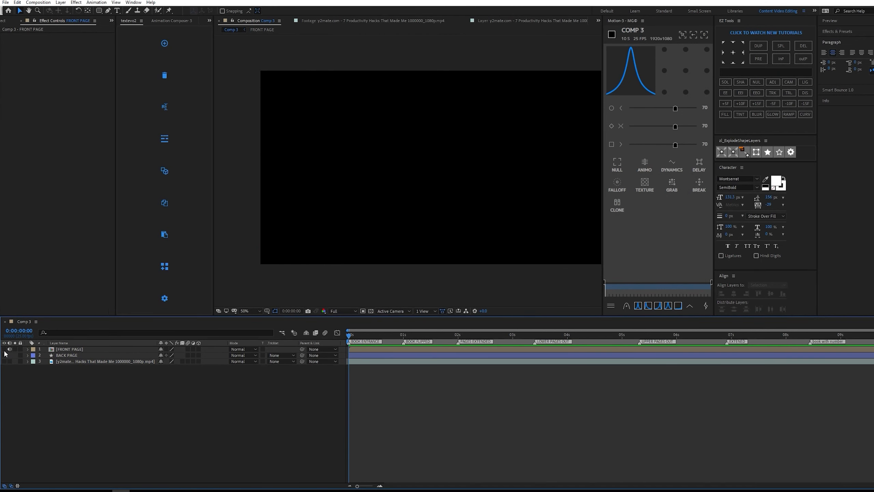
pyautogui.click(4, 355)
pyautogui.click(4, 361)
pyautogui.click(4, 349)
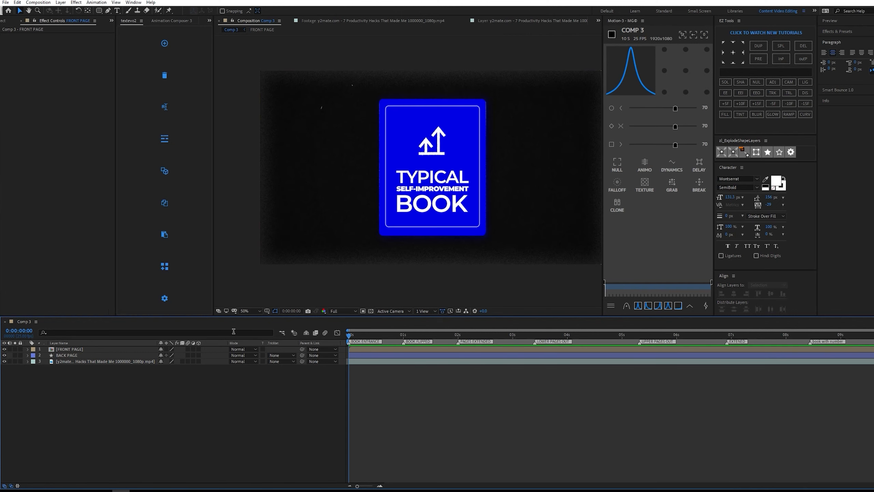
pyautogui.click(10, 362)
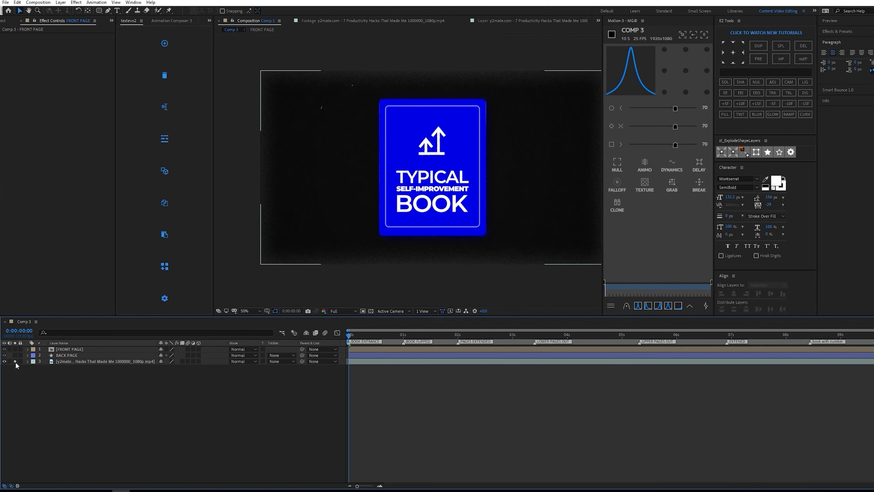
pyautogui.moveTo(349, 333); pyautogui.dragTo(403, 334)
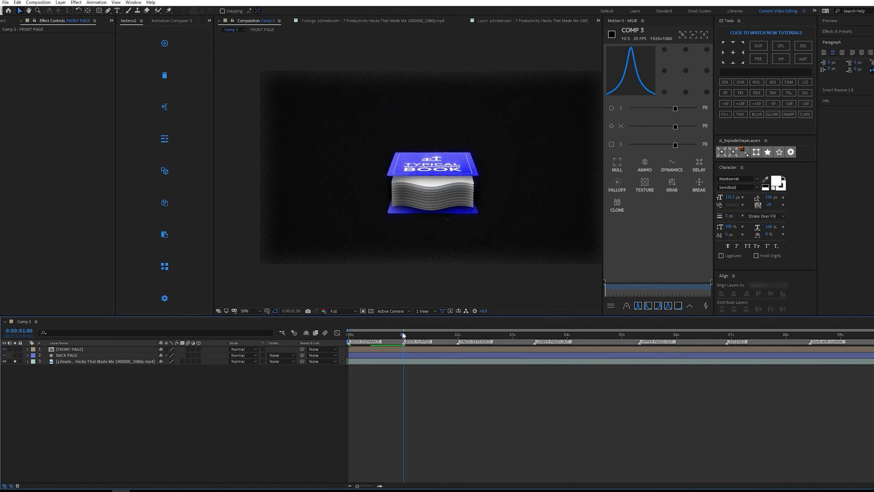
# - Replace the existing null with a new null object and parent FRONT PAGE and BACK PAGE to it
pyautogui.click(435, 361)
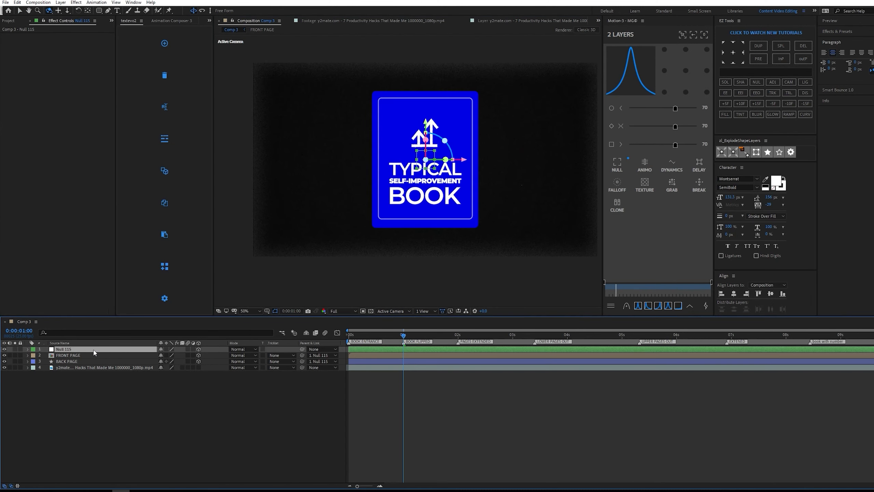
pyautogui.press('Delete')
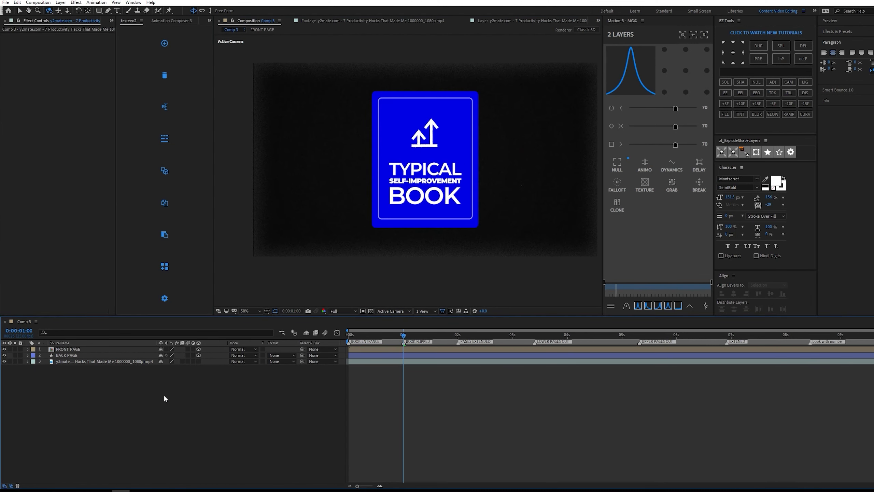
pyautogui.rightClick(164, 396)
pyautogui.moveTo(234, 401)
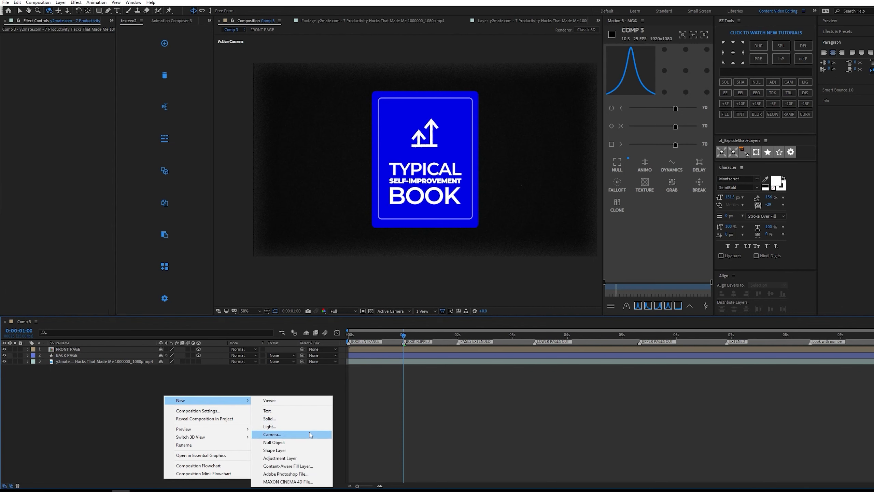
pyautogui.click(292, 443)
pyautogui.moveTo(302, 355); pyautogui.dragTo(97, 349)
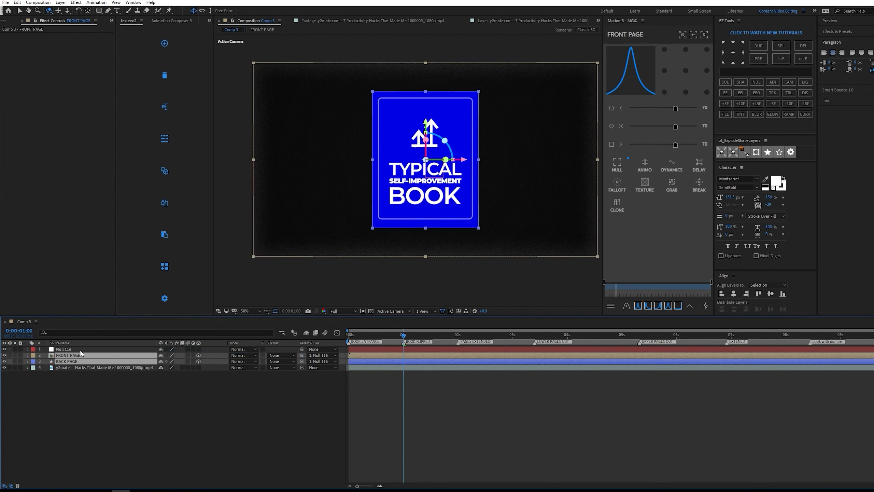
pyautogui.click(81, 350)
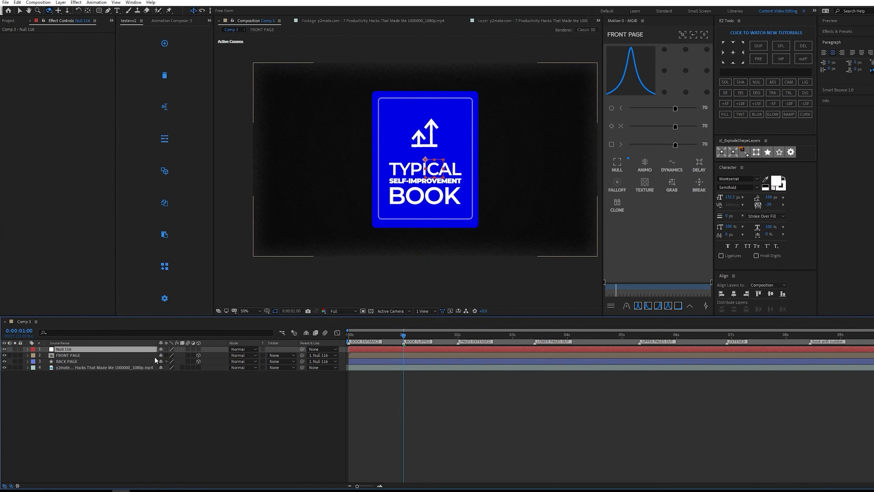
pyautogui.click(15, 367)
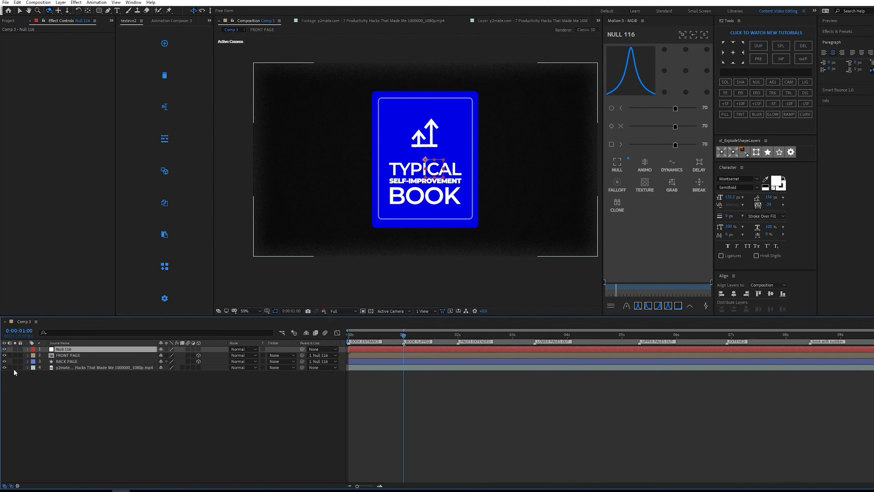
# - Make the null a 3D layer and tilt it about the X axis so the cover lies back like the reference book
pyautogui.press('r')
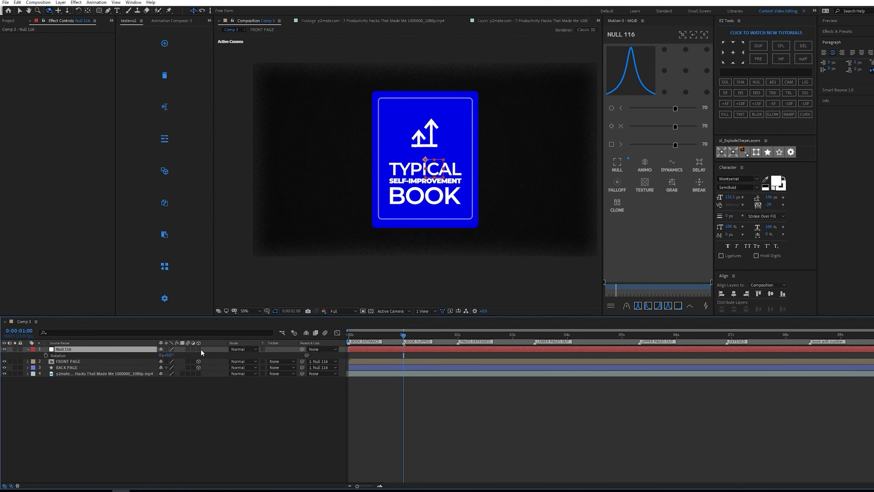
pyautogui.click(199, 349)
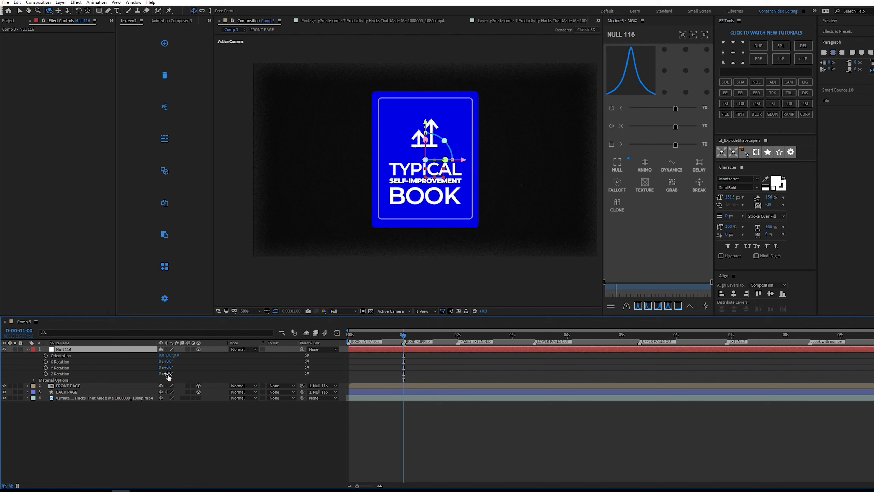
pyautogui.moveTo(169, 374); pyautogui.dragTo(136, 354)
pyautogui.hotkey('ctrl', 'z')
pyautogui.hotkey('ctrl', 'z')
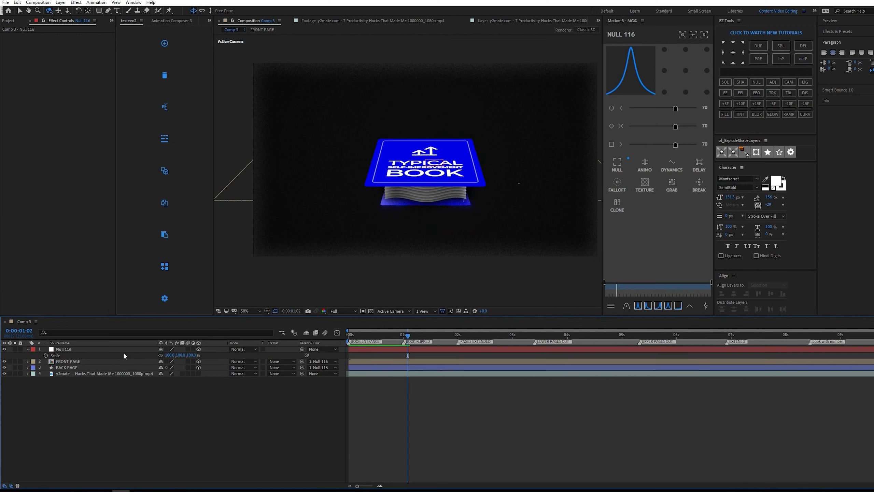
# - Scale the null down to about 84% so the cover matches the width of the reference book
pyautogui.click(125, 350)
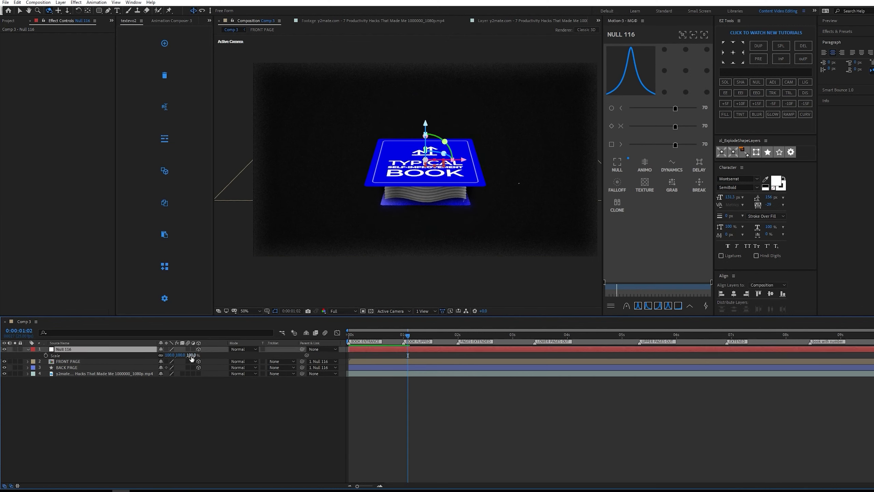
pyautogui.press('p')
pyautogui.press('s')
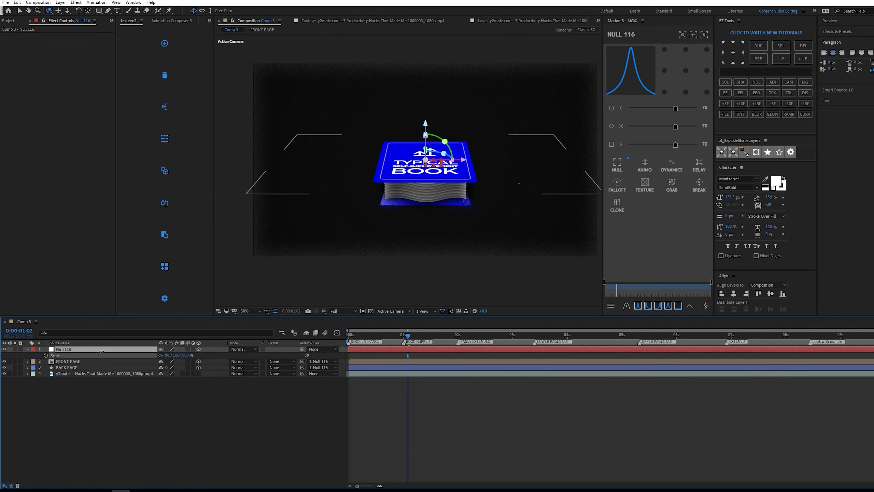
pyautogui.moveTo(168, 355); pyautogui.dragTo(172, 355)
pyautogui.moveTo(172, 355); pyautogui.dragTo(176, 355)
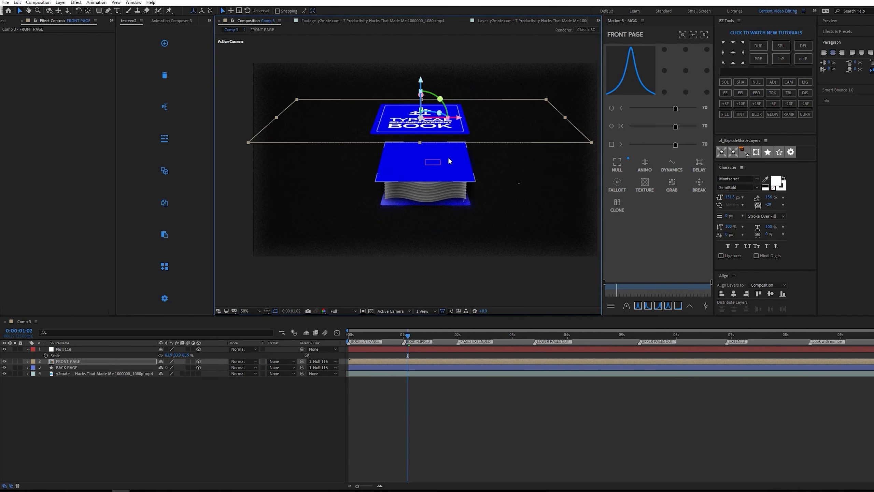
pyautogui.hotkey('ctrl', 'z')
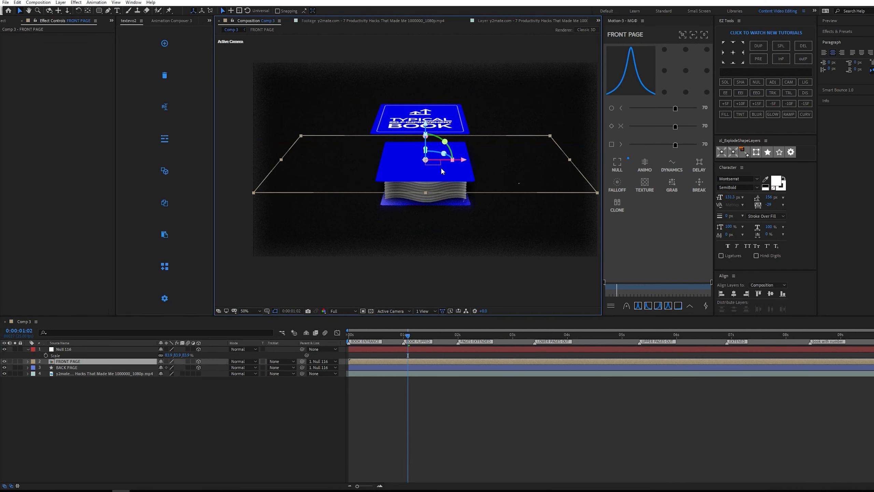
# - Offset BACK PAGE below the front cover by setting its Z position to about 423
pyautogui.click(64, 367)
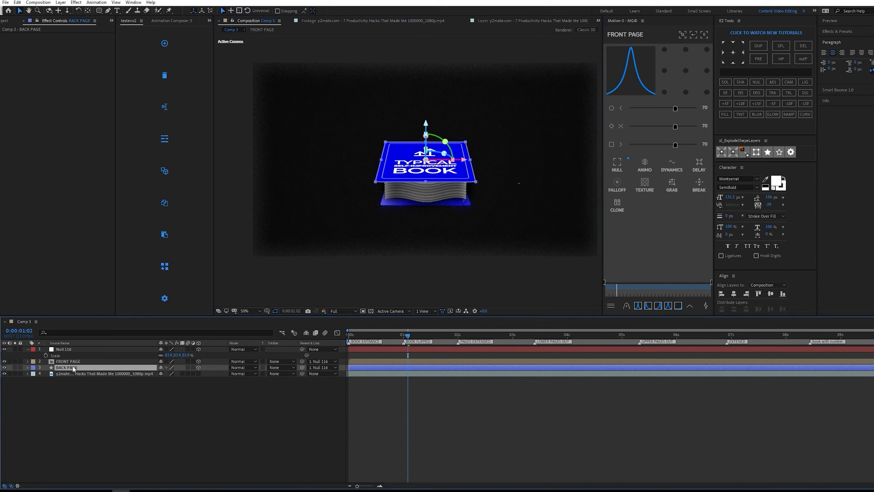
pyautogui.press('p')
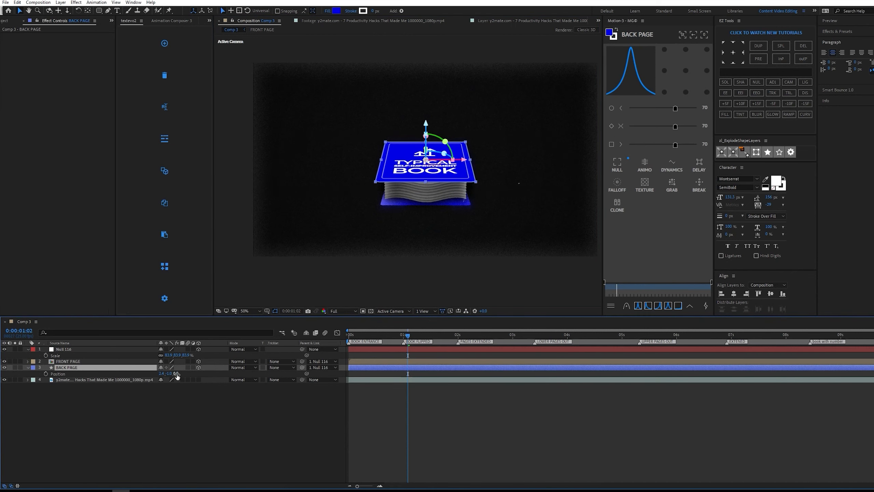
pyautogui.moveTo(176, 374); pyautogui.dragTo(298, 343)
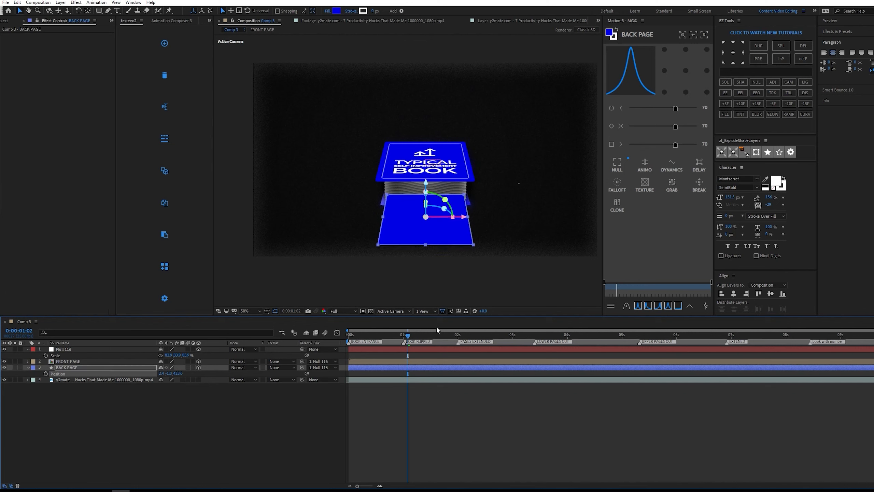
# - Match the reference book by tilting the null further about the X axis and setting BACK PAGE's Z position to about 318
pyautogui.click(111, 350)
pyautogui.press('r')
pyautogui.moveTo(169, 362); pyautogui.dragTo(131, 326)
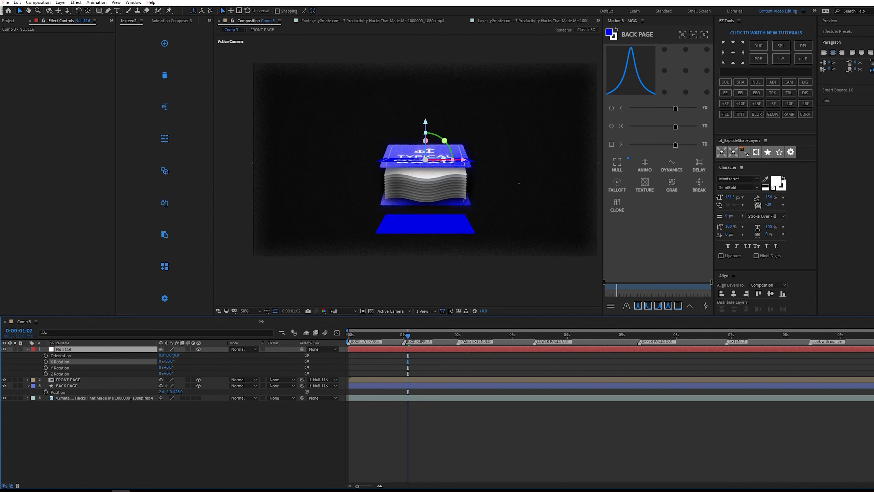
pyautogui.moveTo(407, 334); pyautogui.dragTo(407, 309)
pyautogui.click(205, 377)
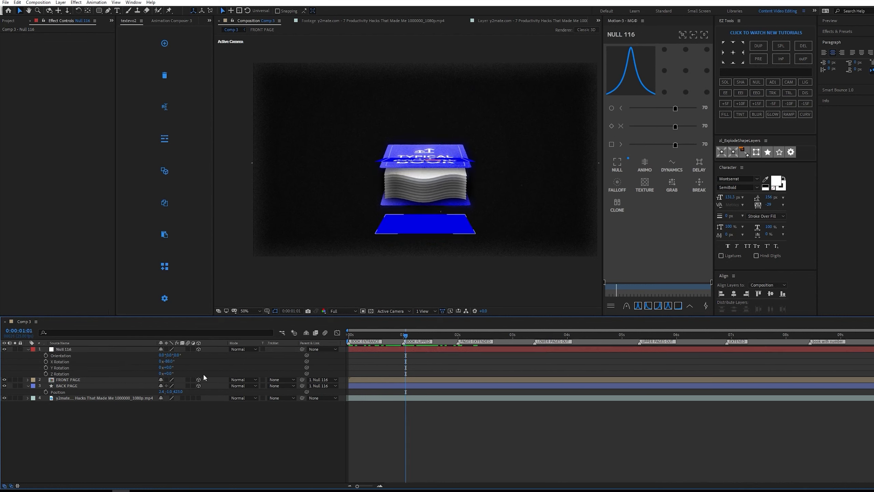
pyautogui.click(129, 385)
pyautogui.moveTo(181, 393); pyautogui.dragTo(134, 384)
pyautogui.moveTo(167, 361); pyautogui.dragTo(166, 361)
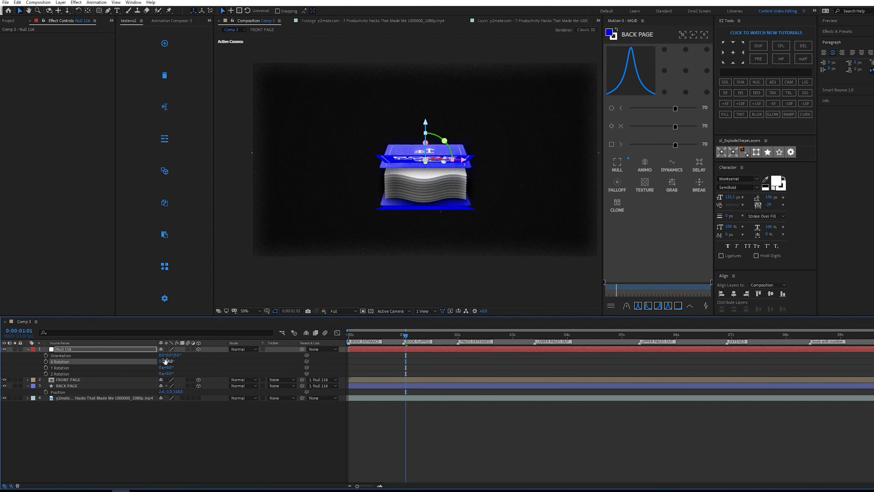
# - Reset the null's X rotation to 0 and delete the null
pyautogui.click(167, 393)
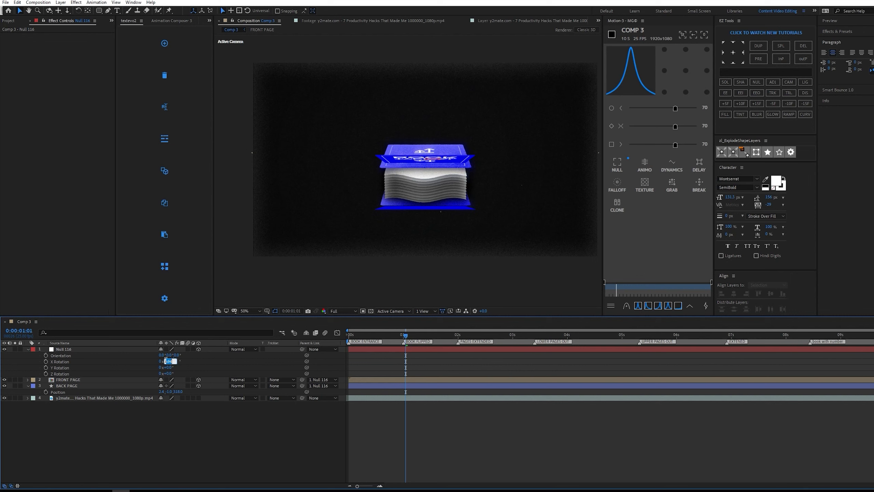
pyautogui.write('0')
pyautogui.press('Return')
pyautogui.click(339, 390)
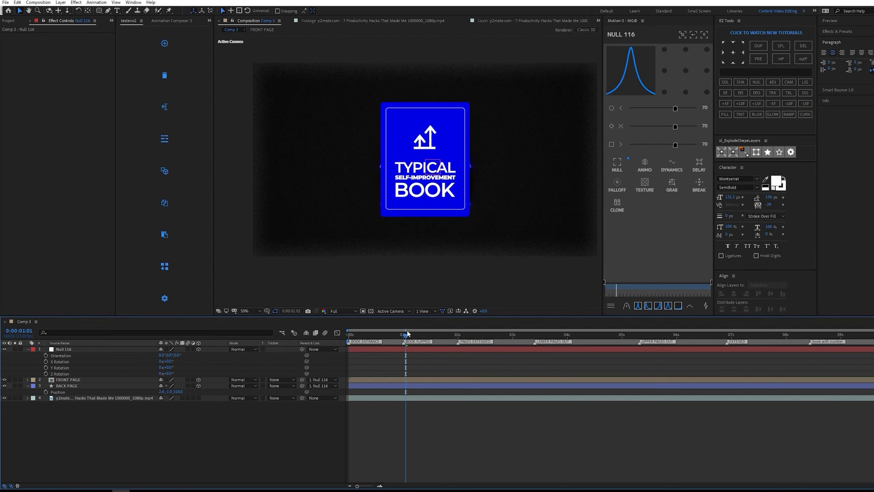
pyautogui.click(76, 349)
pyautogui.press('Delete')
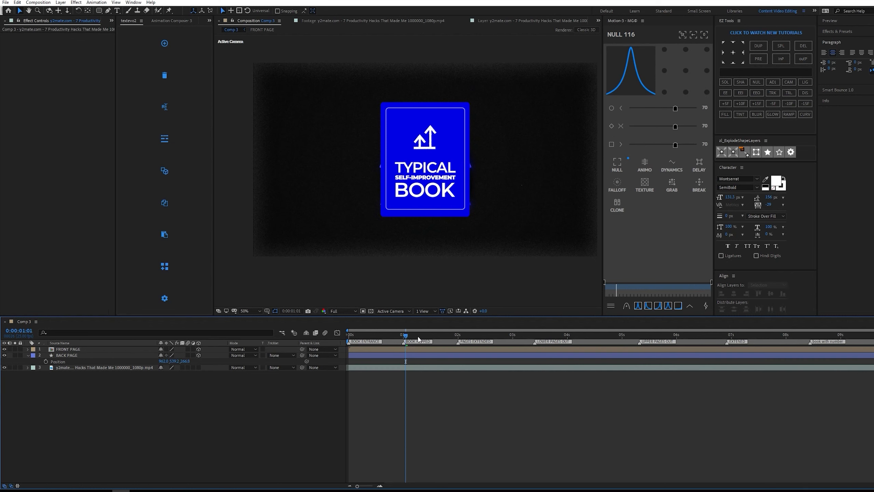
# - Examine the reference up to 0:00:01:00 with both page layers hidden, and switch visibility from the footage back to the pages
pyautogui.click(5, 349)
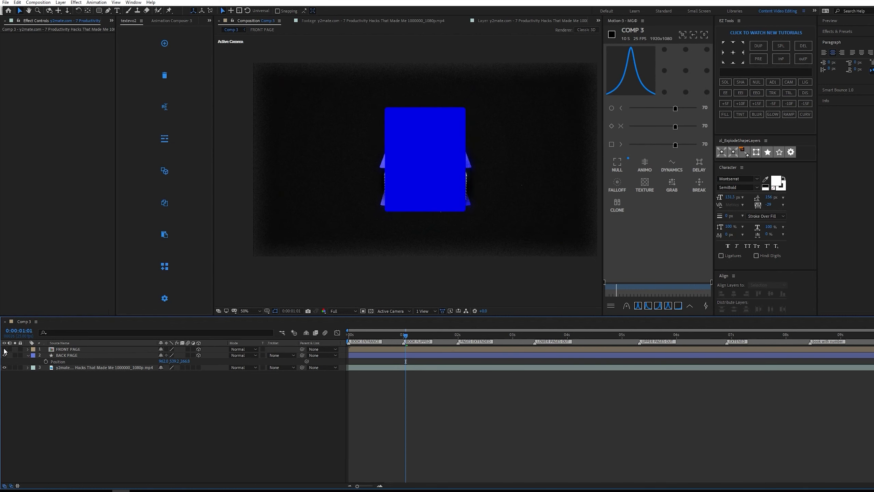
pyautogui.click(4, 349)
pyautogui.moveTo(5, 355); pyautogui.dragTo(4, 349)
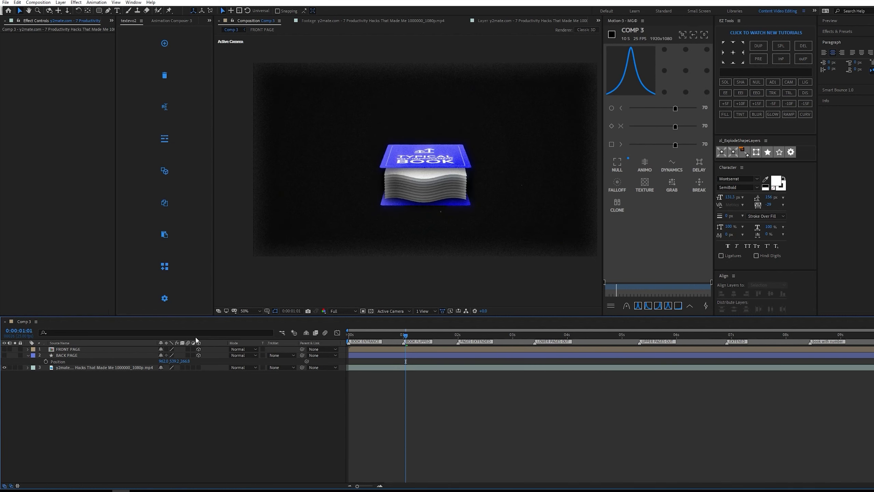
pyautogui.moveTo(389, 333); pyautogui.dragTo(402, 318)
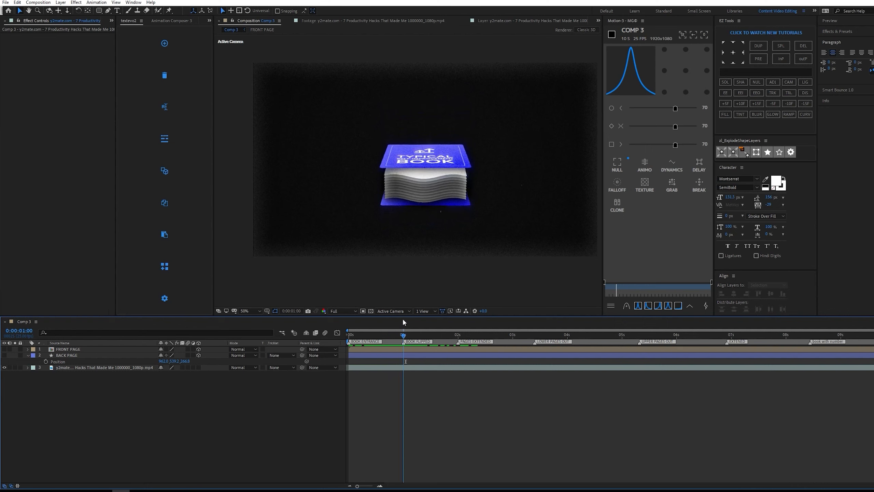
pyautogui.click(4, 367)
pyautogui.click(5, 355)
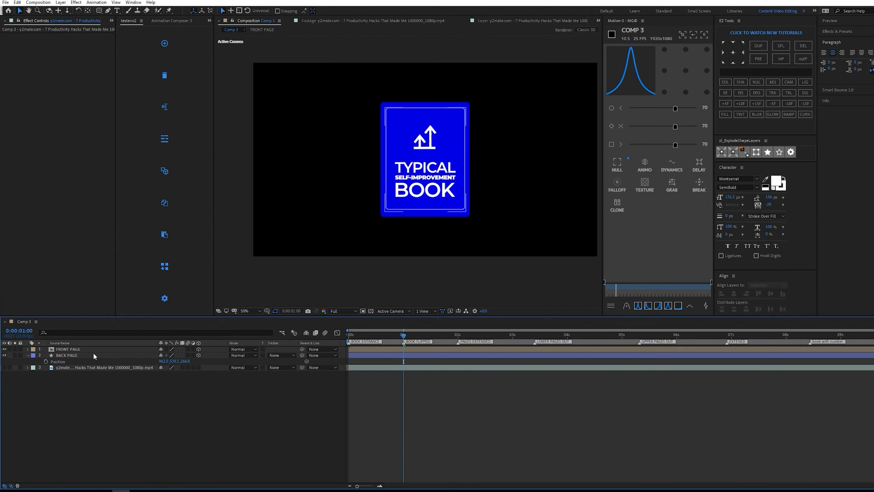
# - Parent FRONT PAGE and BACK PAGE to a new null
pyautogui.click(112, 350)
pyautogui.keyDown('shift'); pyautogui.click(105, 356); pyautogui.keyUp('shift')
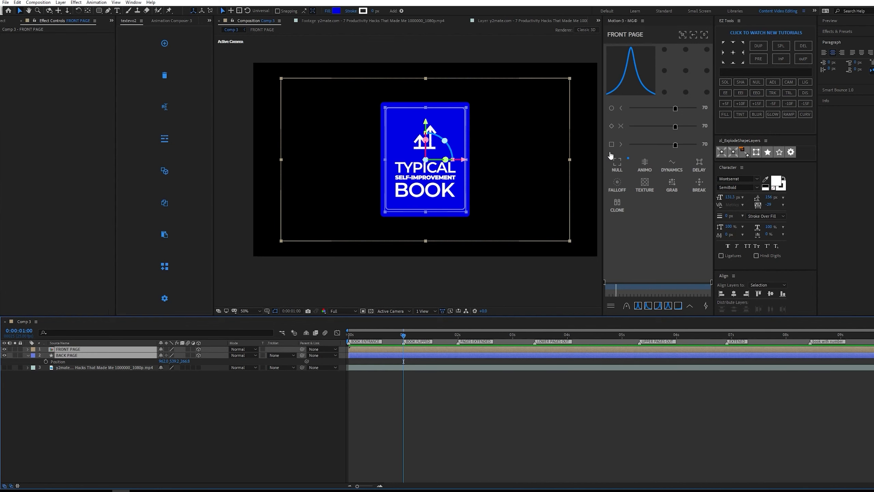
pyautogui.click(611, 156)
# - Show the reference footage and set the null's X rotation to -75° to match the tilt of the reference book
pyautogui.press('r')
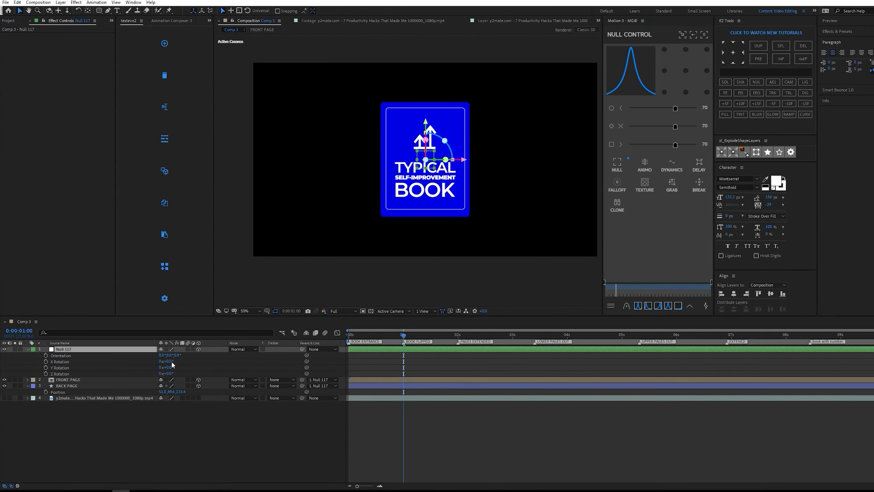
pyautogui.moveTo(167, 361); pyautogui.dragTo(160, 362)
pyautogui.moveTo(144, 358); pyautogui.dragTo(5, 395)
pyautogui.click(4, 398)
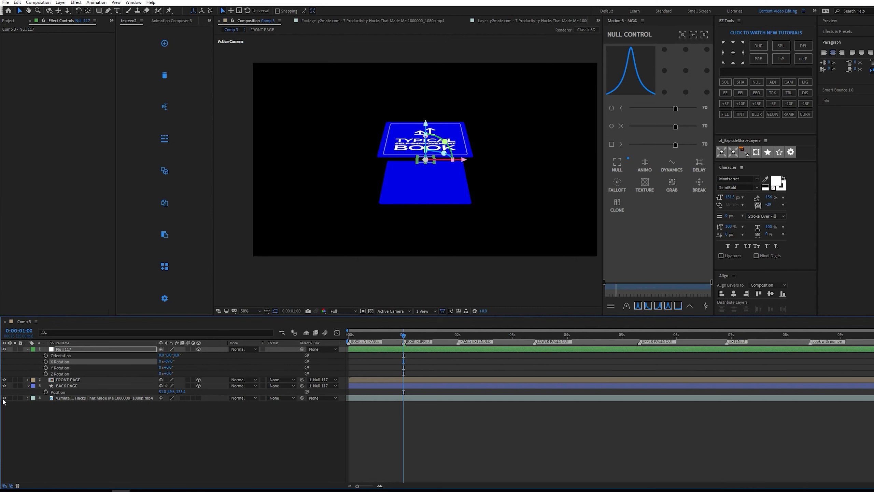
pyautogui.moveTo(167, 361); pyautogui.dragTo(139, 359)
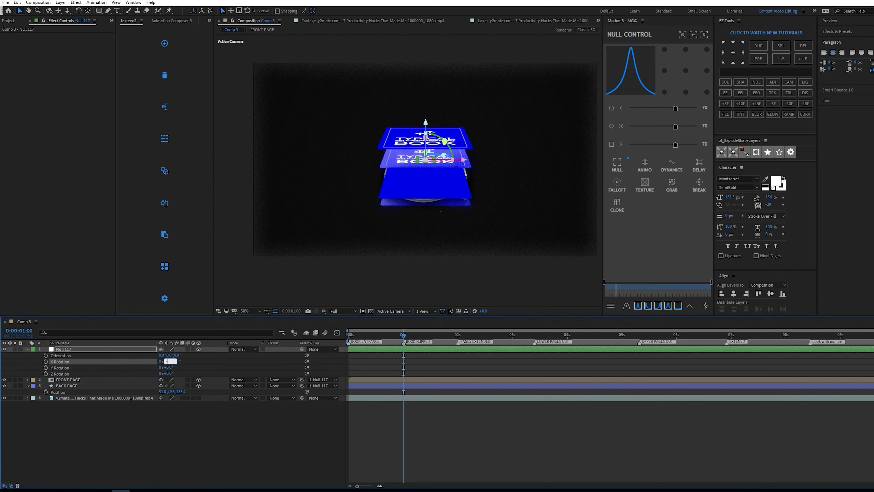
pyautogui.write('-80')
pyautogui.press('Return')
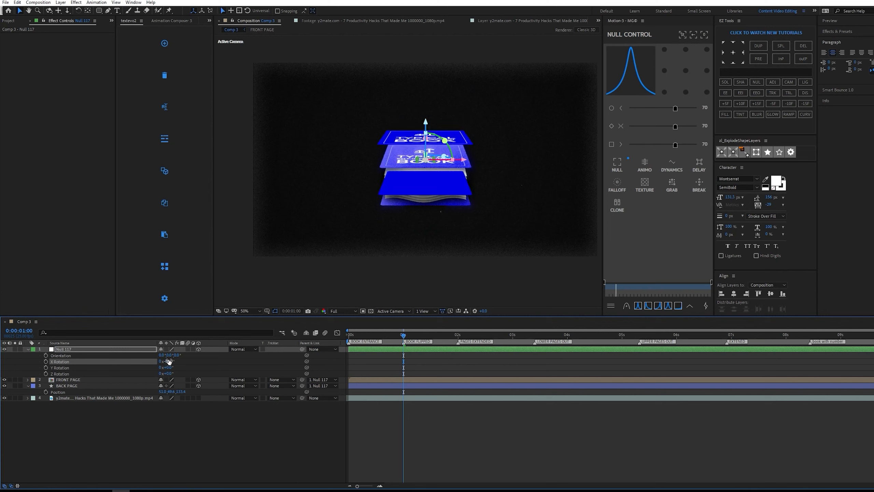
pyautogui.click(169, 360)
pyautogui.press('Return')
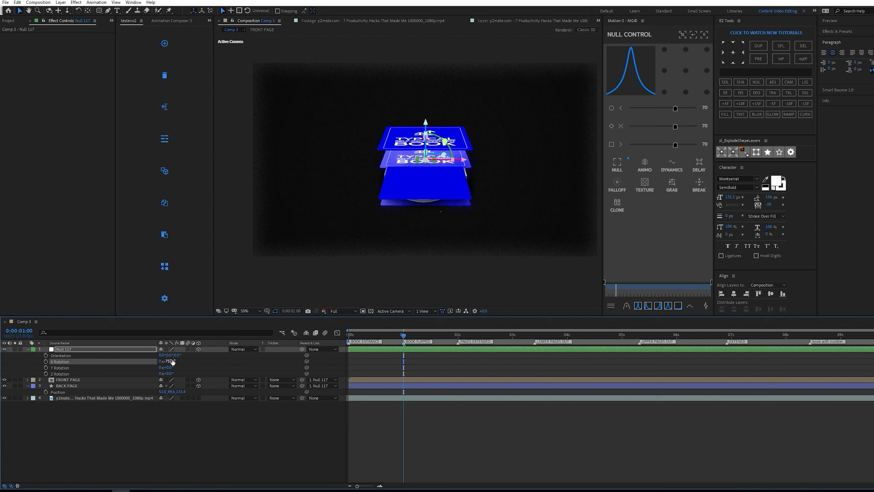
pyautogui.click(285, 435)
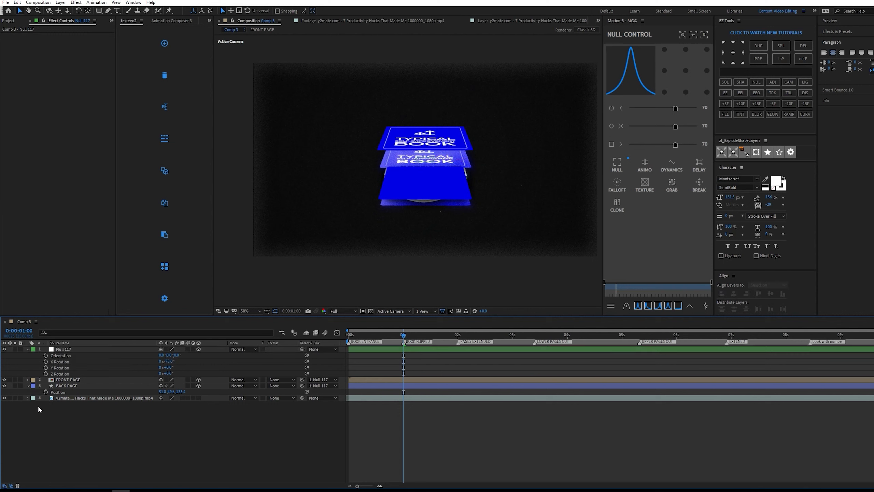
# - Examine the page stack in the soloed reference footage, save the project, and hide the footage again
pyautogui.click(78, 383)
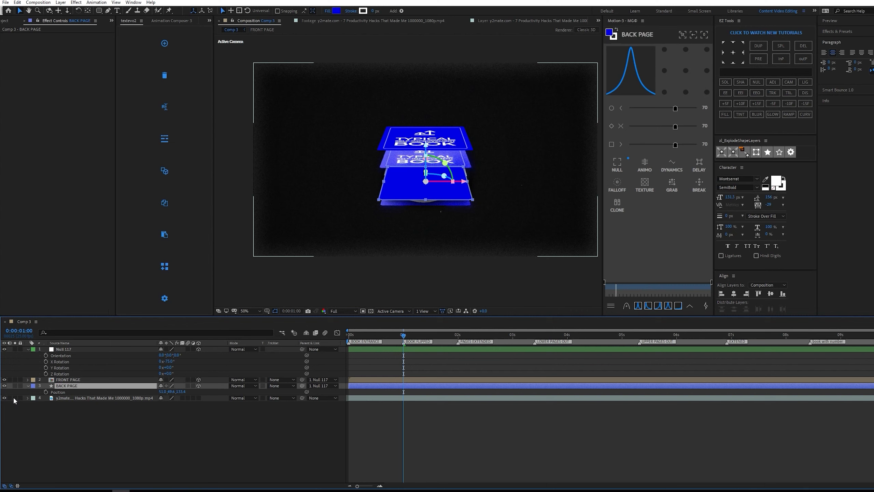
pyautogui.click(15, 398)
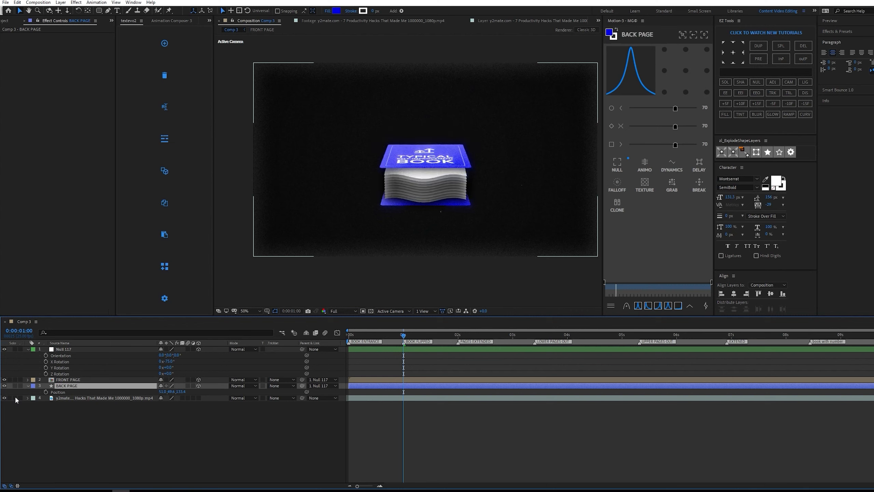
pyautogui.scroll(2, 450, 188)
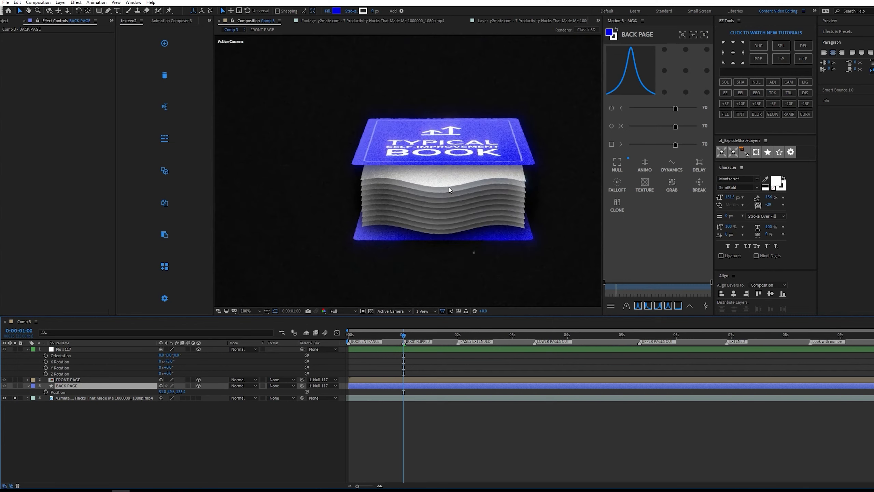
pyautogui.scroll(2, 449, 187)
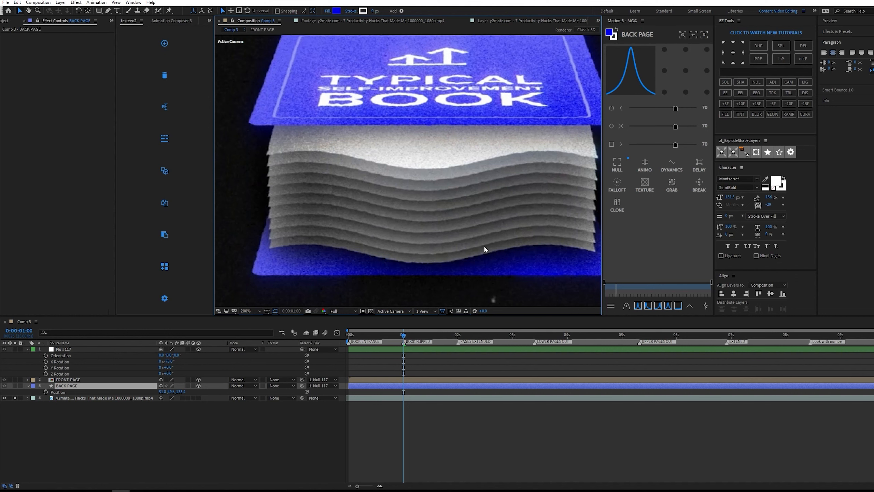
pyautogui.hotkey('ctrl', 's')
pyautogui.scroll(-2, 419, 149)
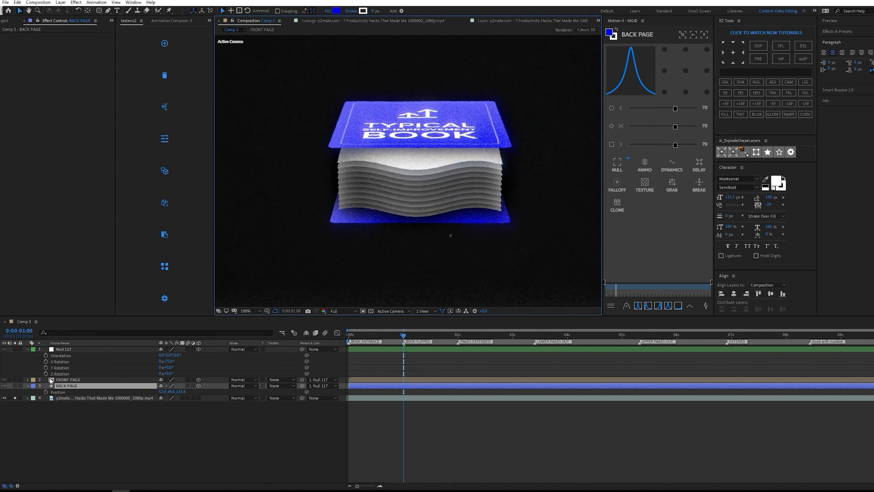
pyautogui.click(4, 397)
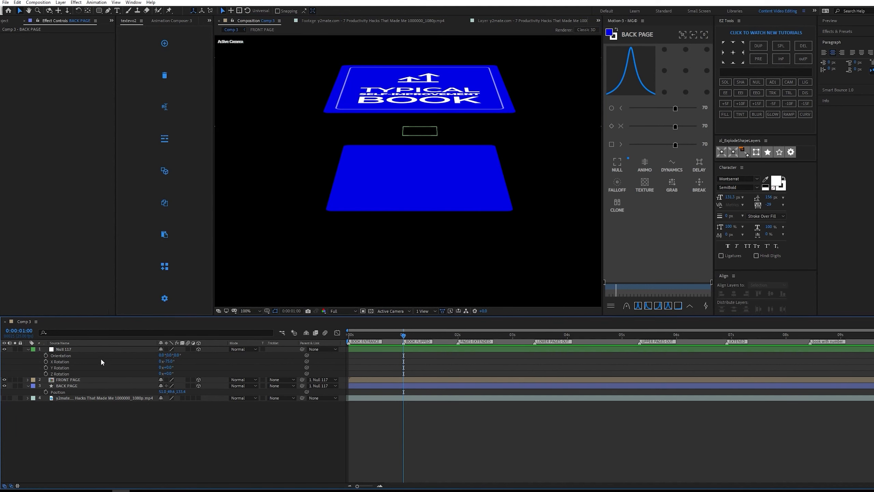
# - Duplicate BACK PAGE and change the copy's fill to white
pyautogui.click(71, 385)
pyautogui.scroll(-1, 341, 239)
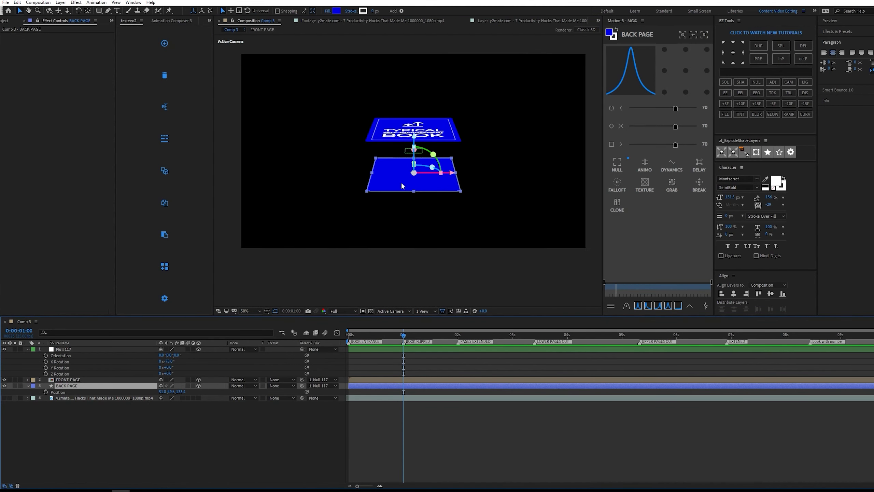
pyautogui.scroll(1, 401, 181)
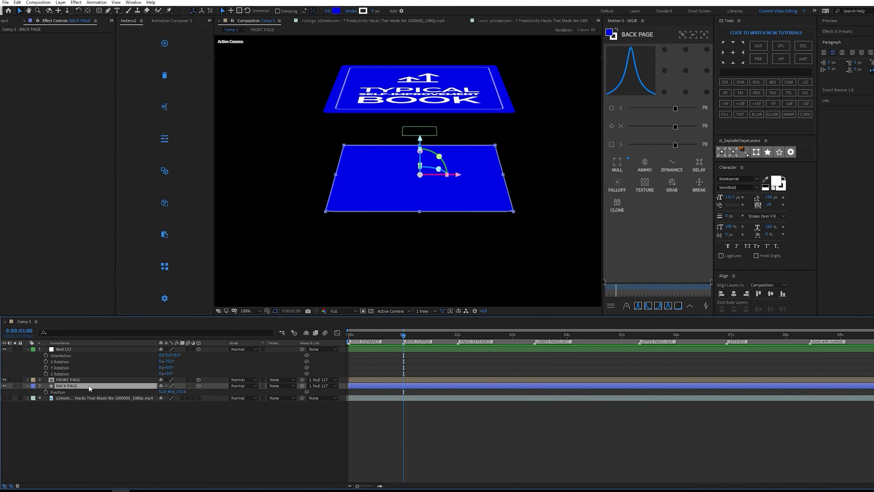
pyautogui.hotkey('ctrl', 'd')
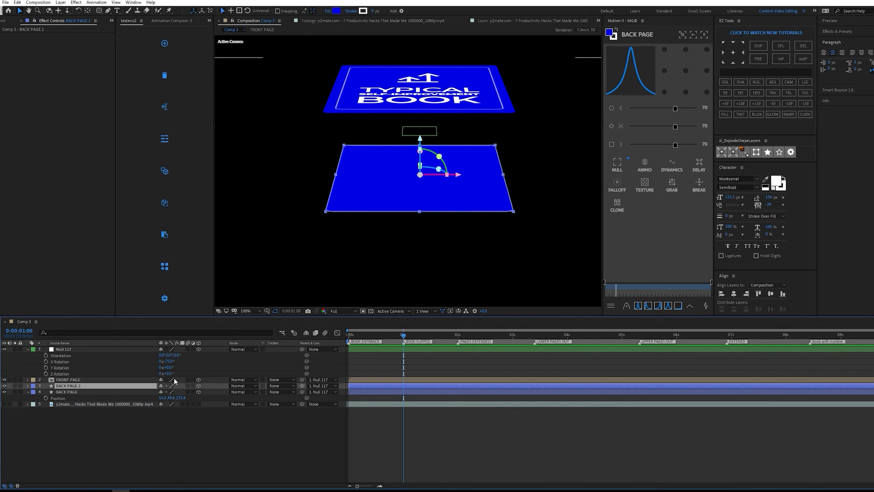
pyautogui.press('p')
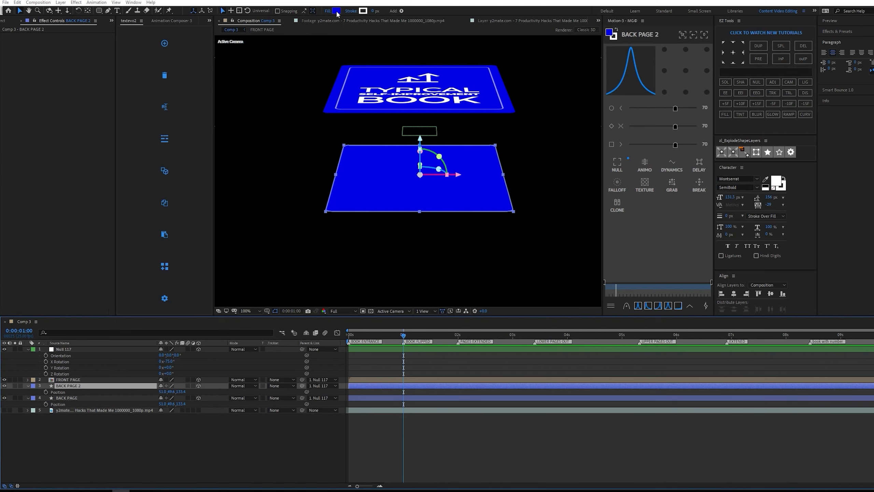
pyautogui.click(336, 10)
pyautogui.click(259, 245)
pyautogui.click(414, 246)
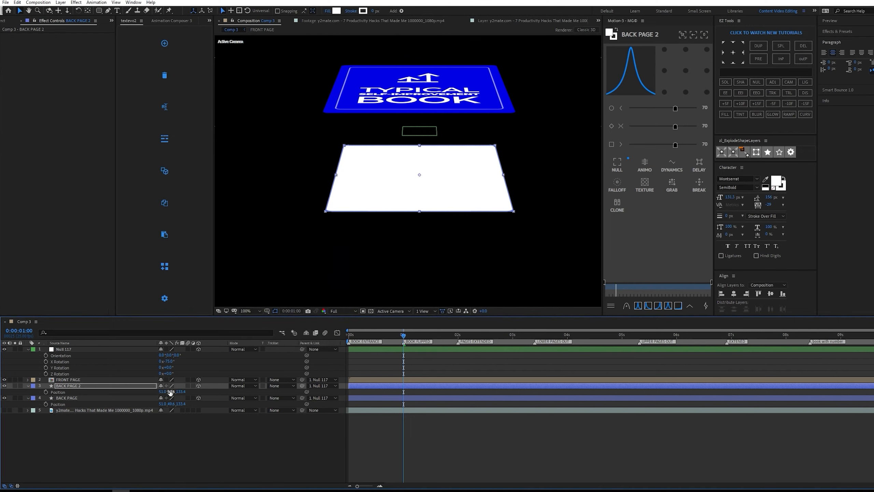
# - Stack the white page and a second copy above the back cover at Z positions of about 116 and 94, checking against the reference
pyautogui.moveTo(182, 393); pyautogui.dragTo(167, 385)
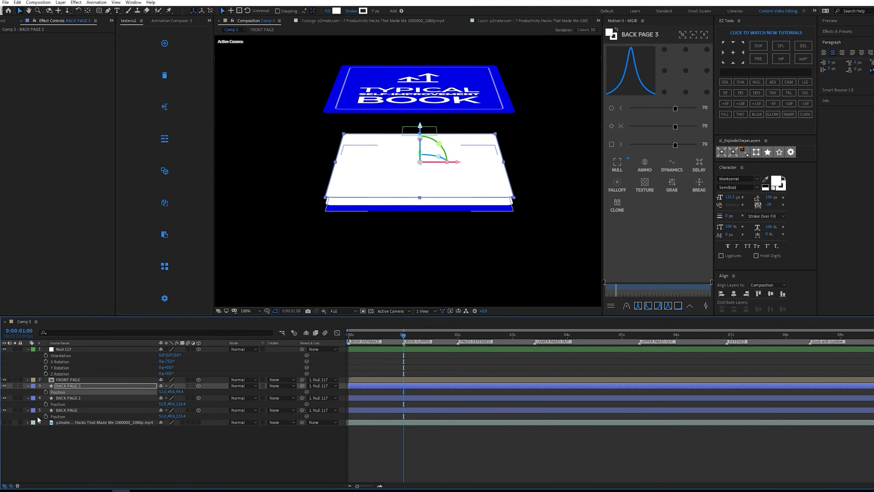
pyautogui.click(4, 422)
pyautogui.click(16, 422)
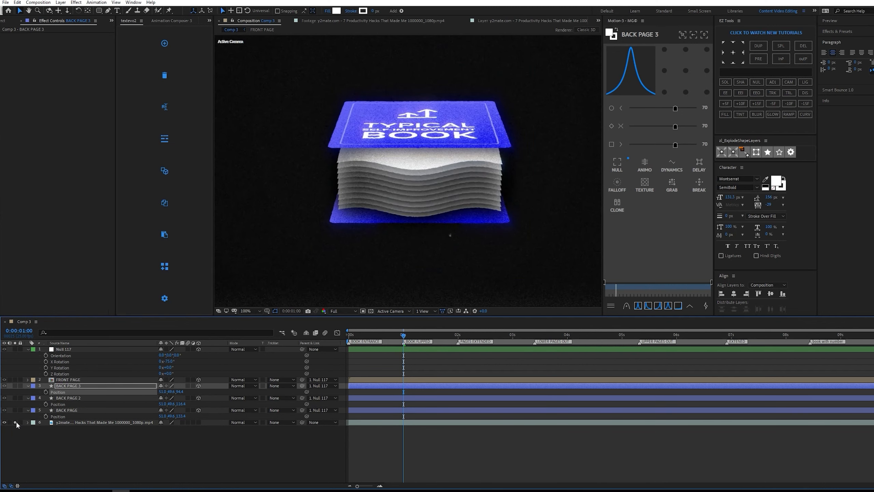
pyautogui.click(15, 422)
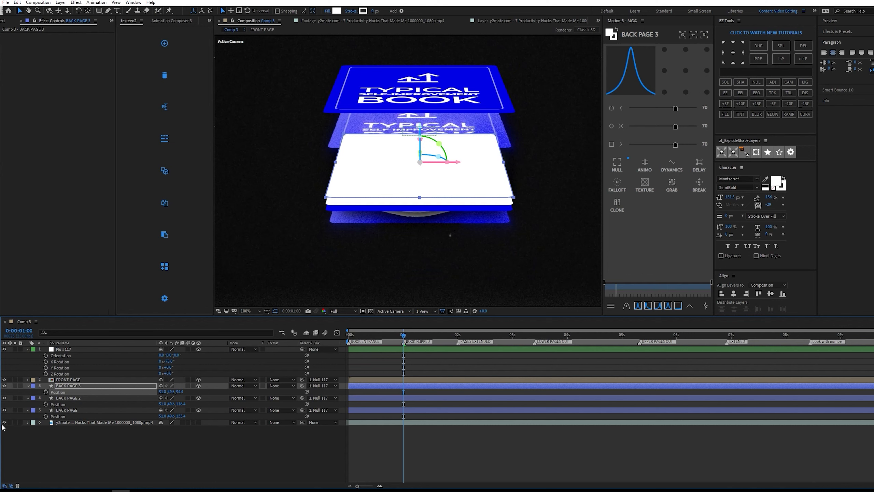
pyautogui.click(4, 422)
# - Adjust BACK PAGE 3's Z position to about 96 and add another copy above it at about 75
pyautogui.click(82, 386)
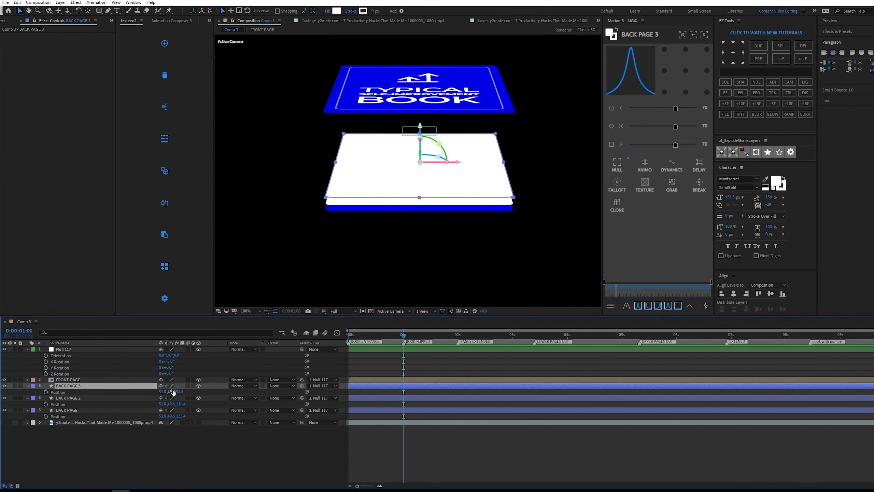
pyautogui.moveTo(174, 393)
pyautogui.mouseDown()
pyautogui.moveTo(183, 391)
pyautogui.moveTo(174, 392)
pyautogui.mouseUp()
pyautogui.hotkey('ctrl', 'd')
pyautogui.press('p')
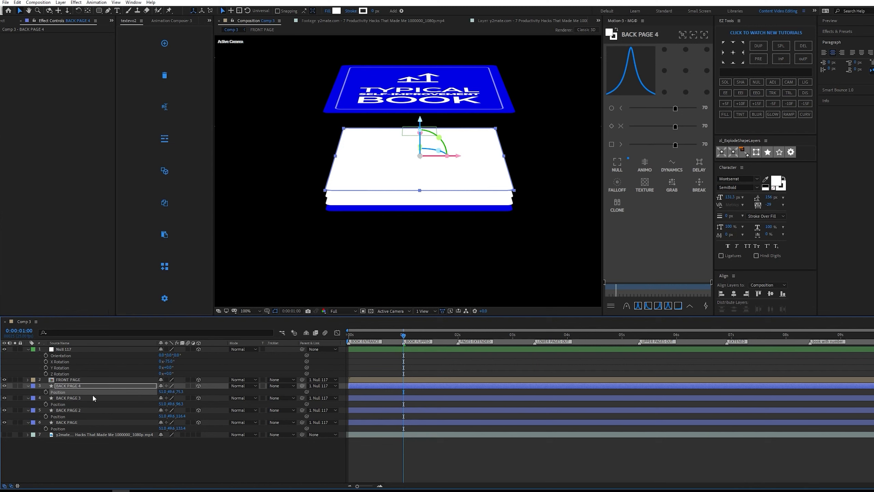
# - Duplicate the three white pages and raise the copies above the stack to Y positions of about 553, 573 and 593
pyautogui.keyDown('shift'); pyautogui.click(83, 411); pyautogui.keyUp('shift')
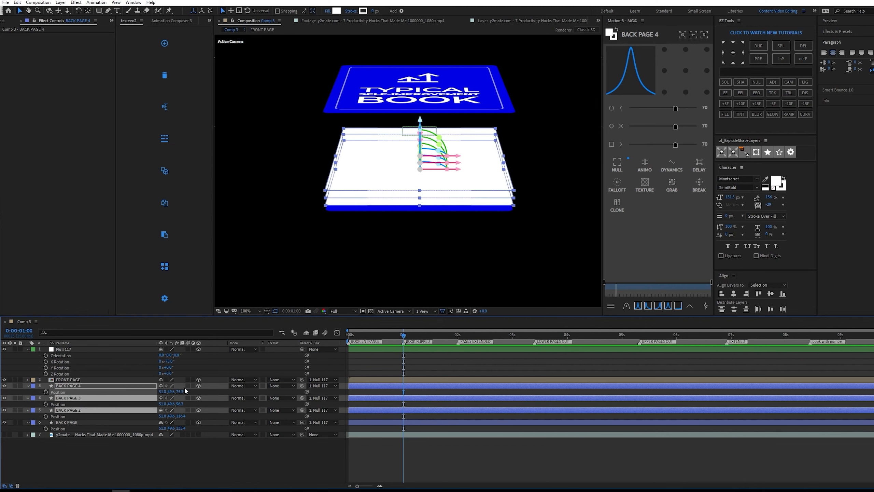
pyautogui.hotkey('ctrl', 'd')
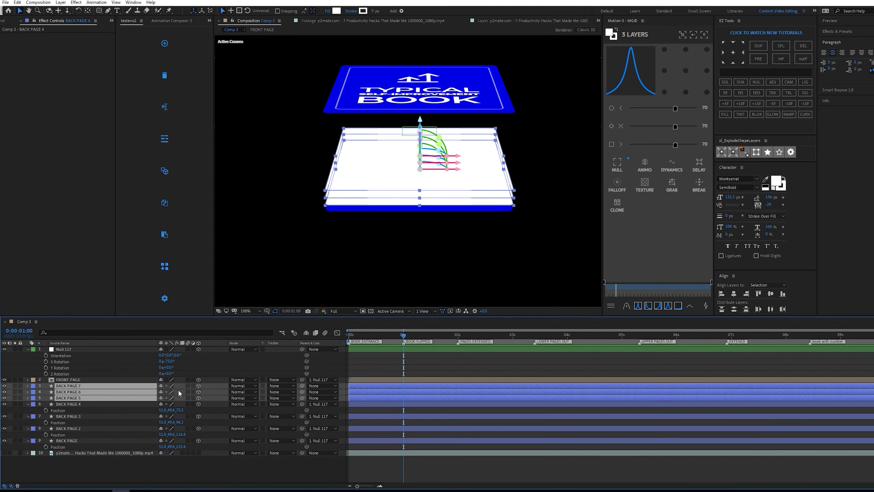
pyautogui.press('p')
pyautogui.moveTo(183, 393); pyautogui.dragTo(158, 385)
pyautogui.hotkey('ctrl', 'z')
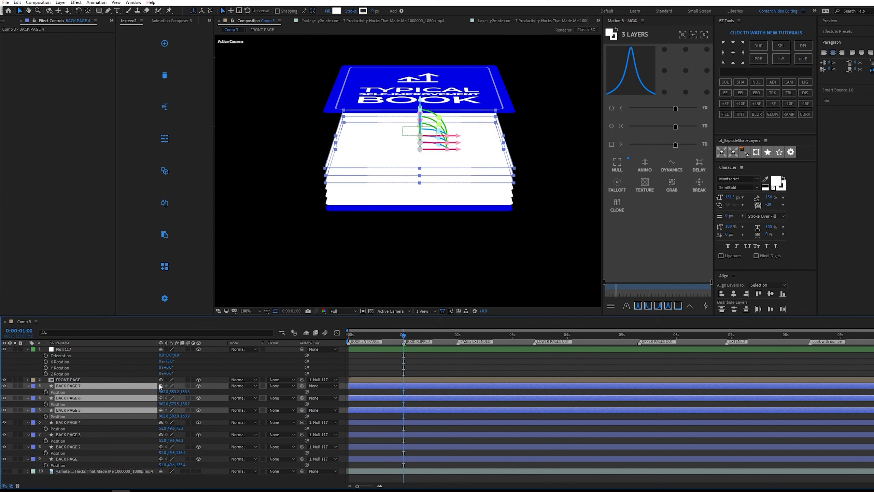
pyautogui.click(499, 357)
pyautogui.scroll(-1, 461, 208)
pyautogui.scroll(2, 426, 204)
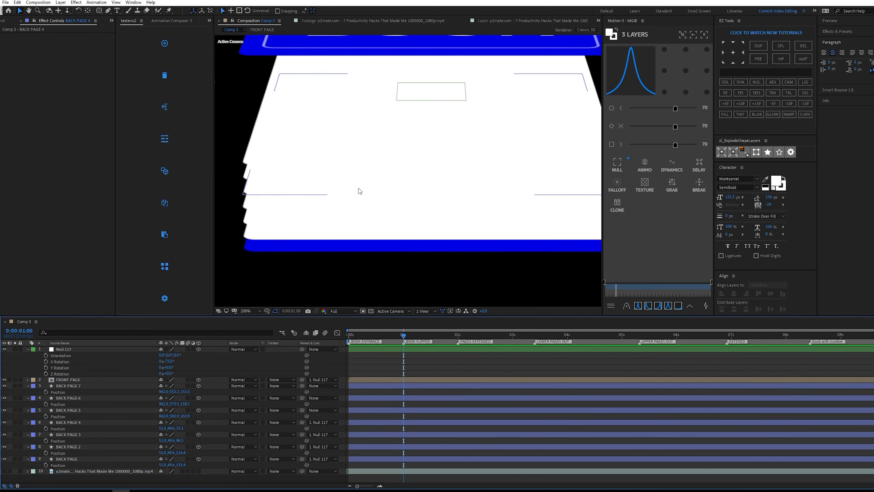
# - Examine where each back page layer sits in the stack by selecting the layers from BACK PAGE 7 down to BACK PAGE
pyautogui.click(86, 385)
pyautogui.keyDown('shift'); pyautogui.click(82, 398); pyautogui.keyUp('shift')
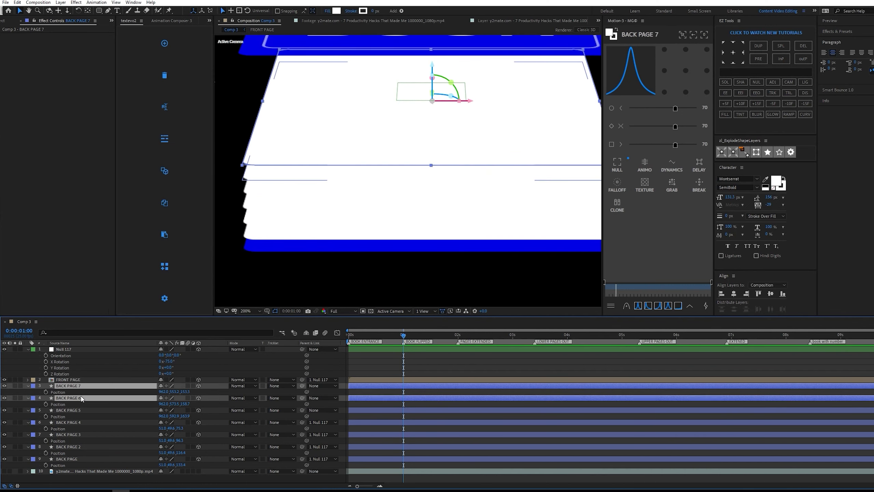
pyautogui.keyDown('shift'); pyautogui.click(82, 409); pyautogui.keyUp('shift')
pyautogui.keyDown('shift'); pyautogui.click(83, 422); pyautogui.keyUp('shift')
pyautogui.keyDown('shift'); pyautogui.click(83, 434); pyautogui.keyUp('shift')
pyautogui.keyDown('shift'); pyautogui.click(81, 446); pyautogui.keyUp('shift')
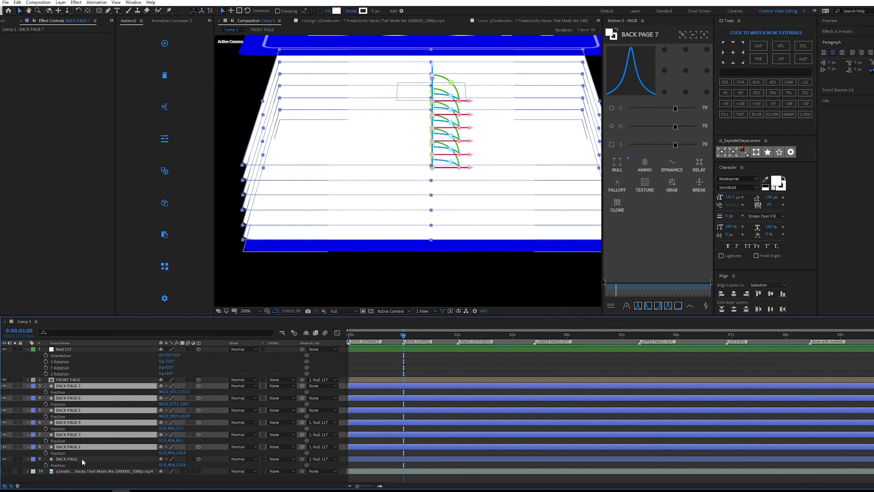
pyautogui.keyDown('shift'); pyautogui.click(82, 458); pyautogui.keyUp('shift')
pyautogui.click(96, 368)
# - Duplicate BACK PAGE 5 to 7 and raise the copies above the stack to Y positions of about 497, 517 and 537
pyautogui.click(87, 385)
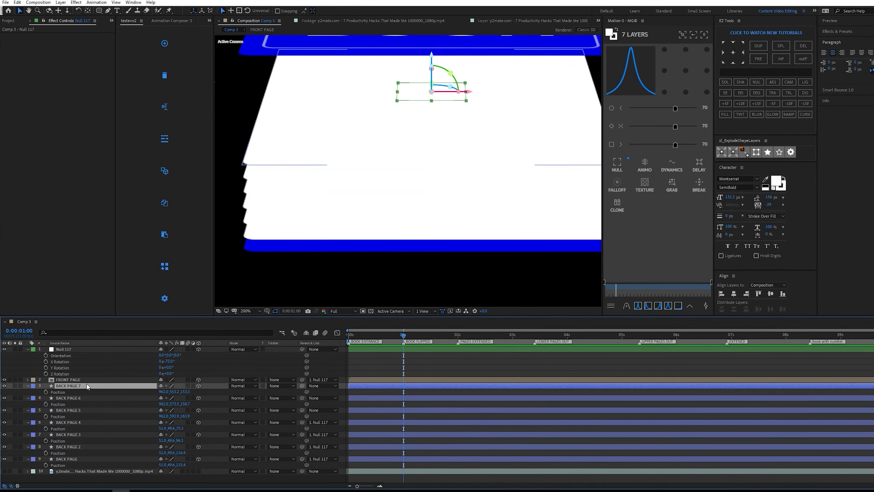
pyautogui.keyDown('shift'); pyautogui.click(81, 409); pyautogui.keyUp('shift')
pyautogui.hotkey('ctrl', 'd')
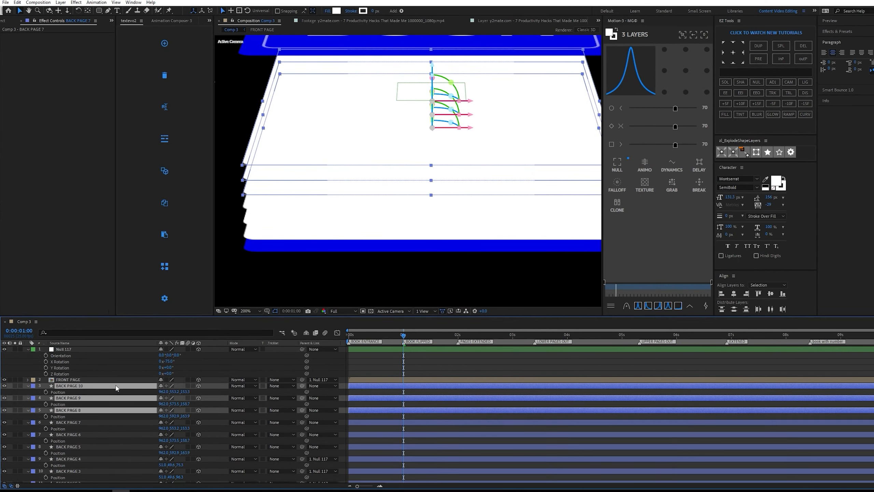
pyautogui.moveTo(176, 393); pyautogui.dragTo(206, 391)
pyautogui.click(452, 360)
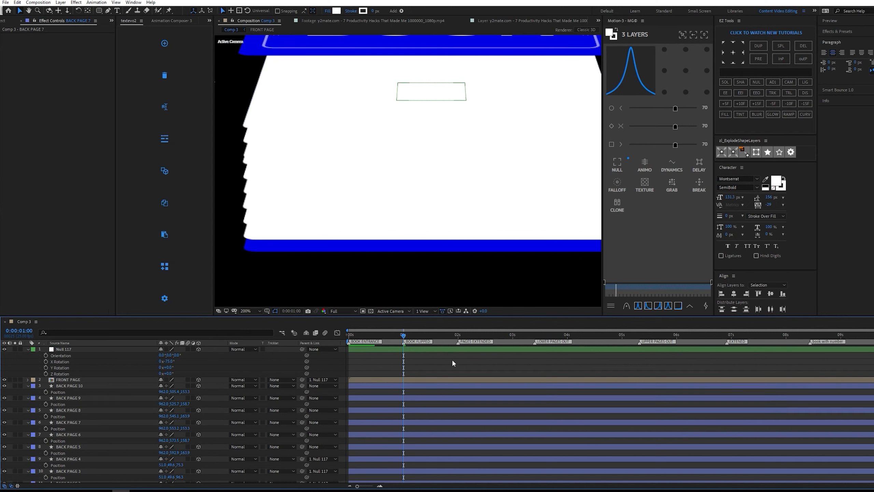
pyautogui.scroll(-2, 371, 217)
pyautogui.scroll(1, 370, 214)
pyautogui.hotkey('ctrl', 'z')
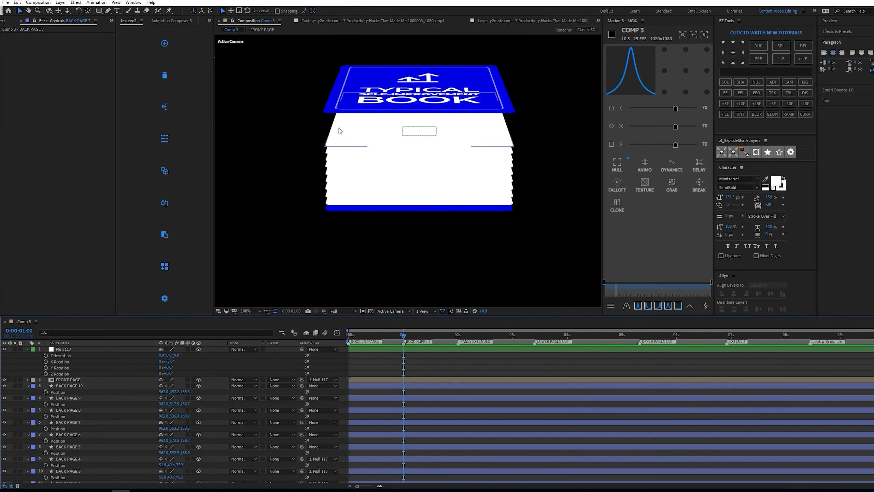
pyautogui.click(84, 385)
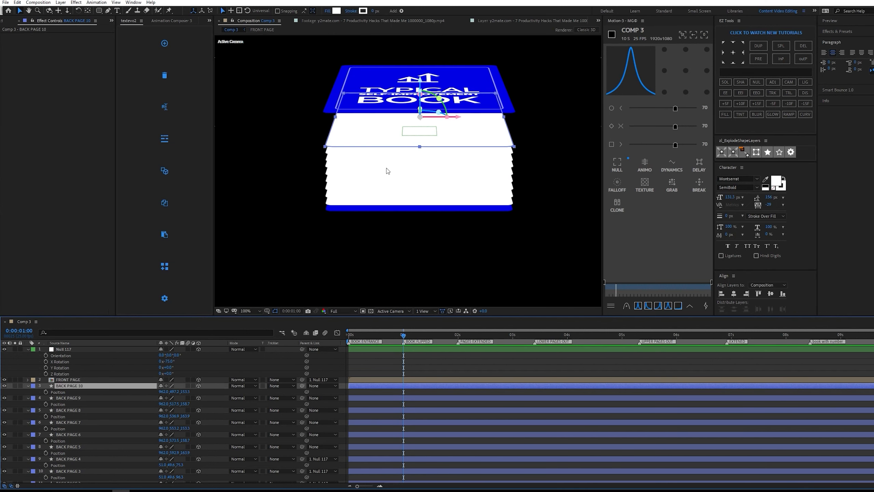
pyautogui.click(421, 133)
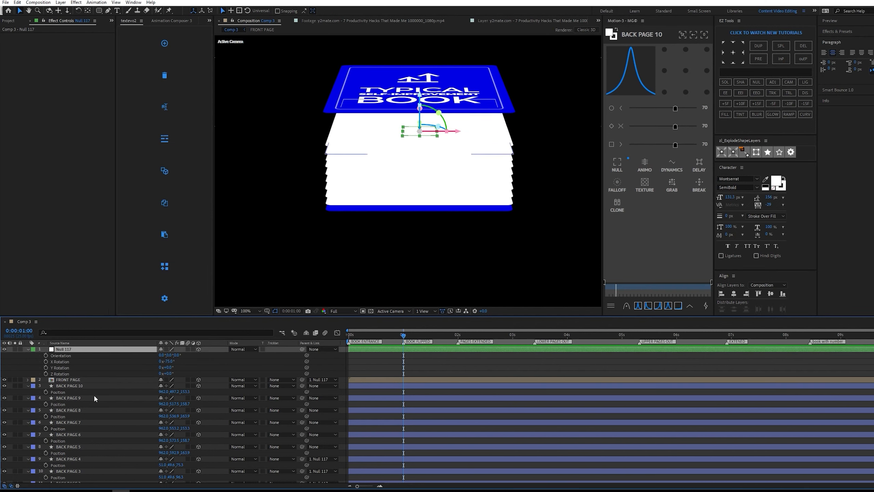
# - Compare the white page stack with the book's pages in the reference video
pyautogui.click(100, 385)
pyautogui.click(21, 380)
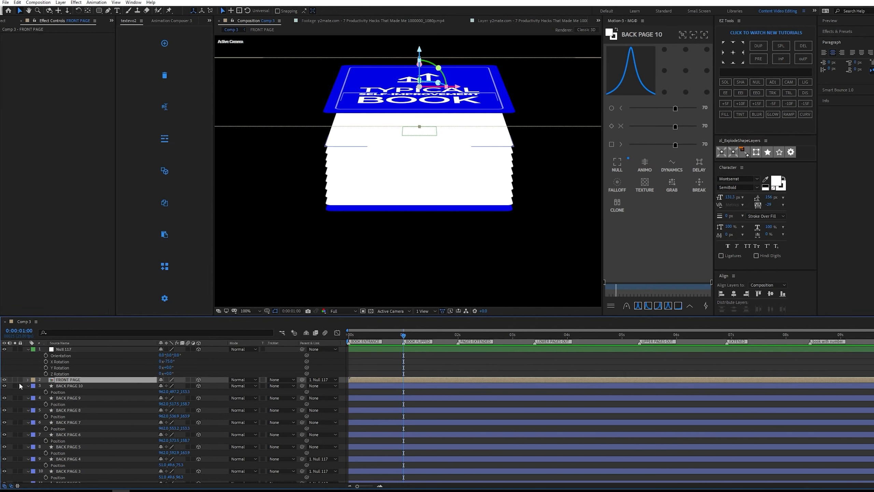
pyautogui.scroll(-2, 41, 413)
pyautogui.click(15, 479)
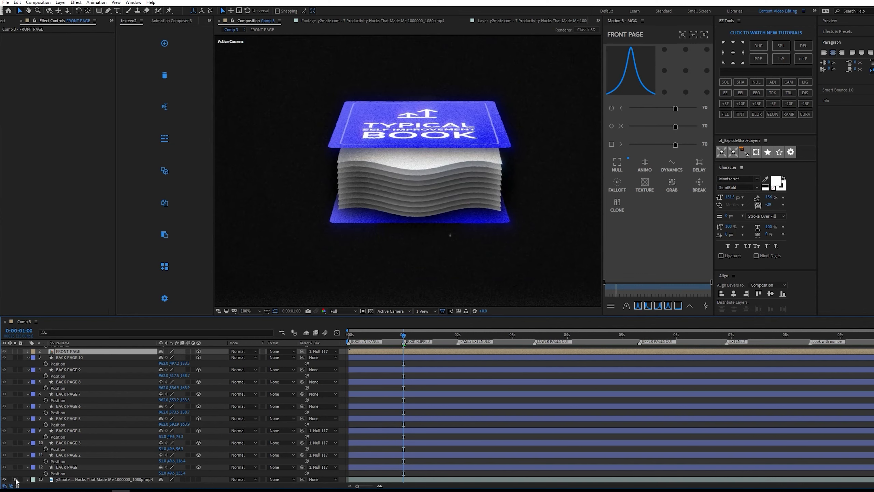
pyautogui.press('.')
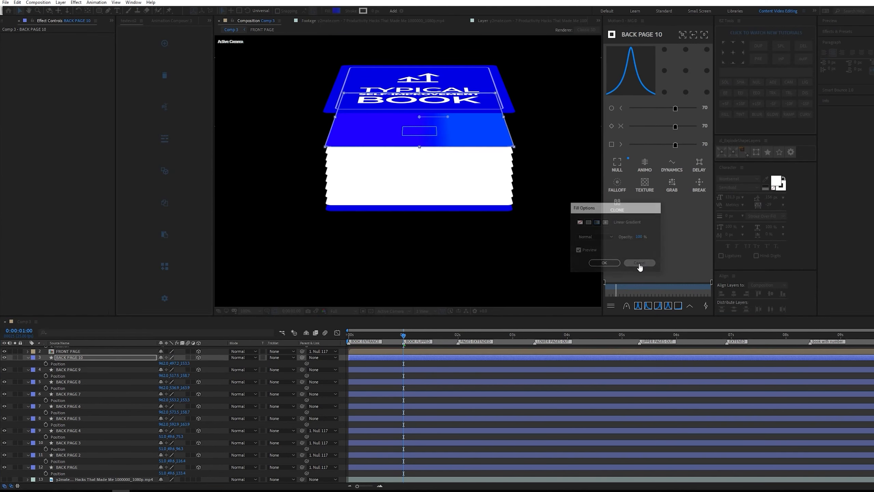
# - Apply a Gradient Ramp to BACK PAGE 10 and place the end of its ramp at about 962, 750
pyautogui.click(639, 266)
pyautogui.hotkey('ctrl', 'space')
pyautogui.write('gradient')
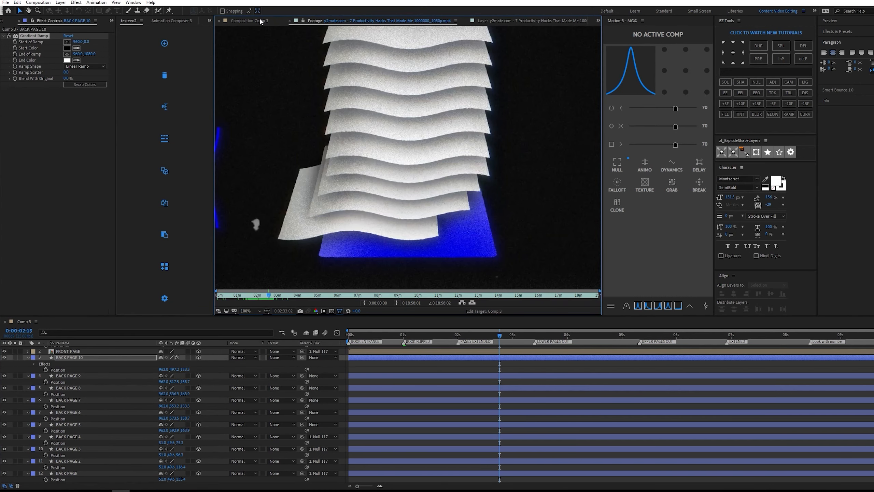
pyautogui.click(260, 21)
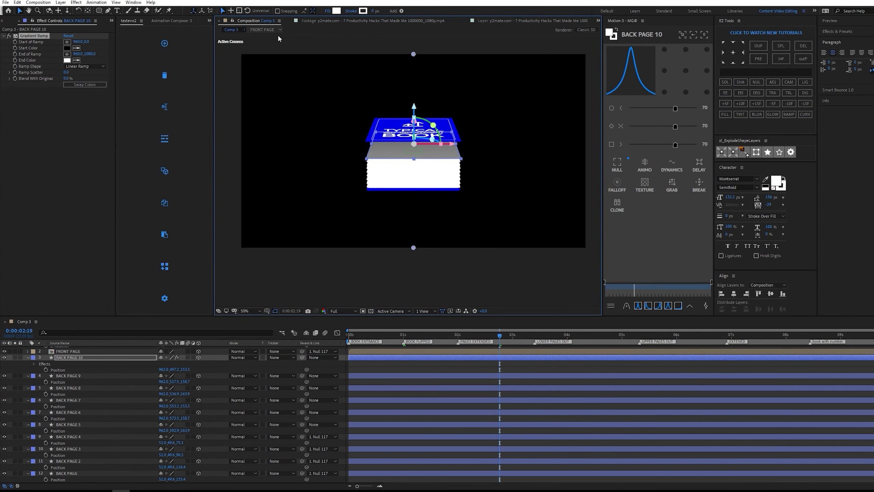
pyautogui.click(67, 54)
pyautogui.click(416, 174)
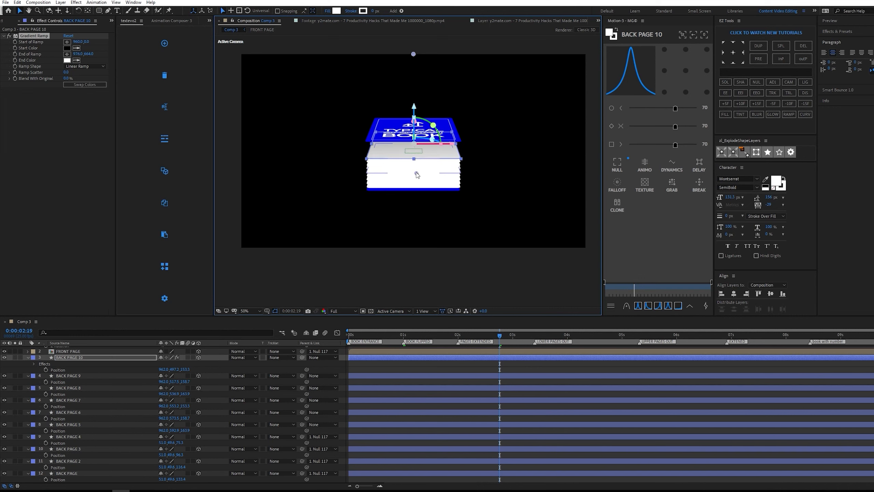
pyautogui.moveTo(413, 172); pyautogui.dragTo(413, 183)
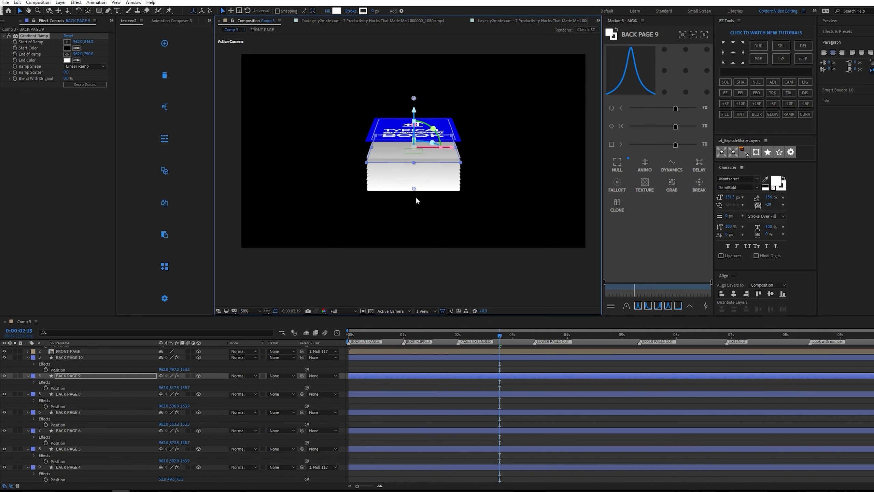
# - Lower BACK PAGE 9's ramp end to Y of about 774 and run BACK PAGE 8's ramp from Y of about 260 to 862
pyautogui.moveTo(413, 189)
pyautogui.mouseDown()
pyautogui.moveTo(414, 210)
pyautogui.moveTo(414, 193)
pyautogui.mouseUp()
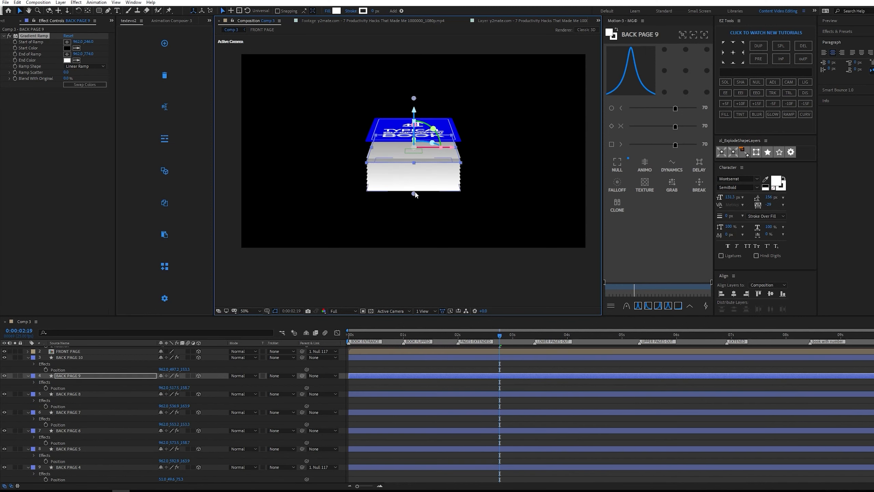
pyautogui.click(144, 394)
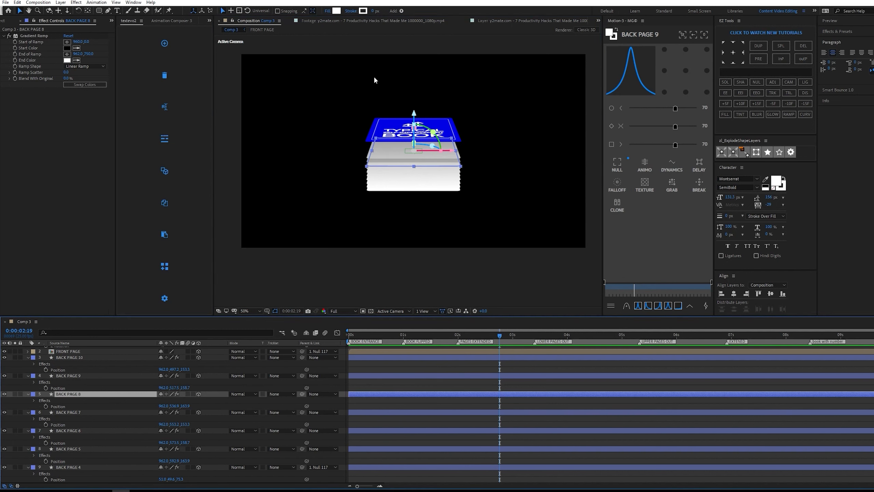
pyautogui.click(40, 35)
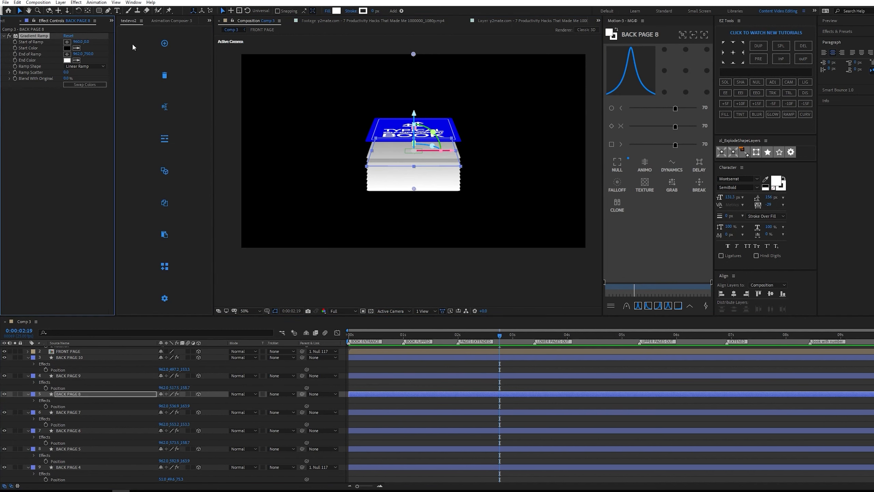
pyautogui.moveTo(413, 54); pyautogui.dragTo(416, 99)
pyautogui.moveTo(413, 189); pyautogui.dragTo(415, 210)
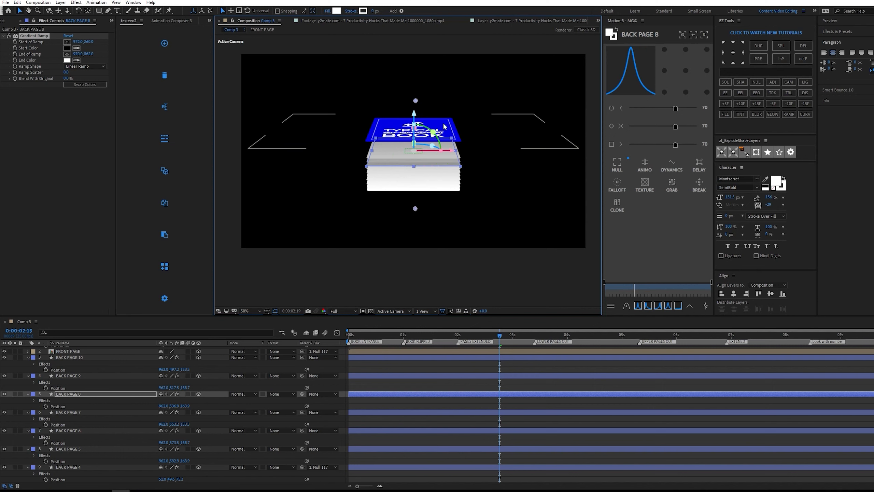
# - Check the shading of the stacked pages and select BACK PAGE 7's Gradient Ramp for editing
pyautogui.press('.')
pyautogui.press('.')
pyautogui.press(',')
pyautogui.scroll(1, 122, 375)
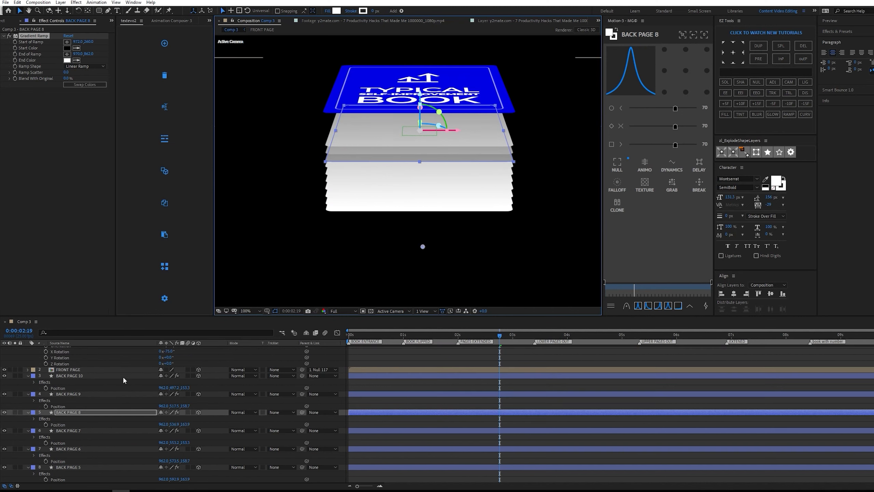
pyautogui.click(80, 425)
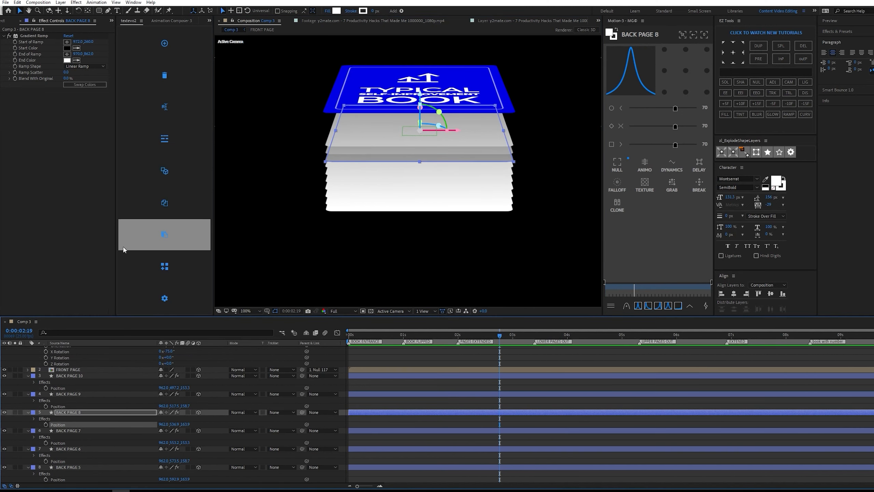
pyautogui.click(81, 413)
pyautogui.hotkey('ctrl', 'Down')
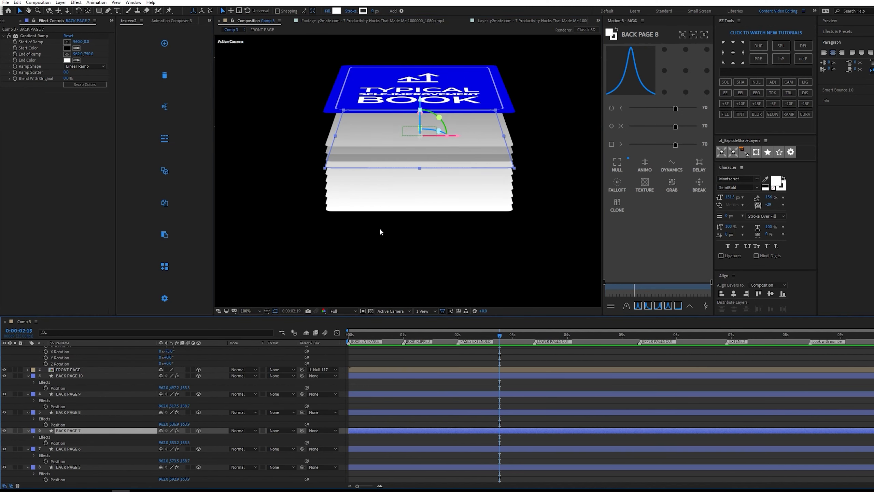
pyautogui.press(',')
pyautogui.press(',')
pyautogui.press(',')
pyautogui.click(63, 44)
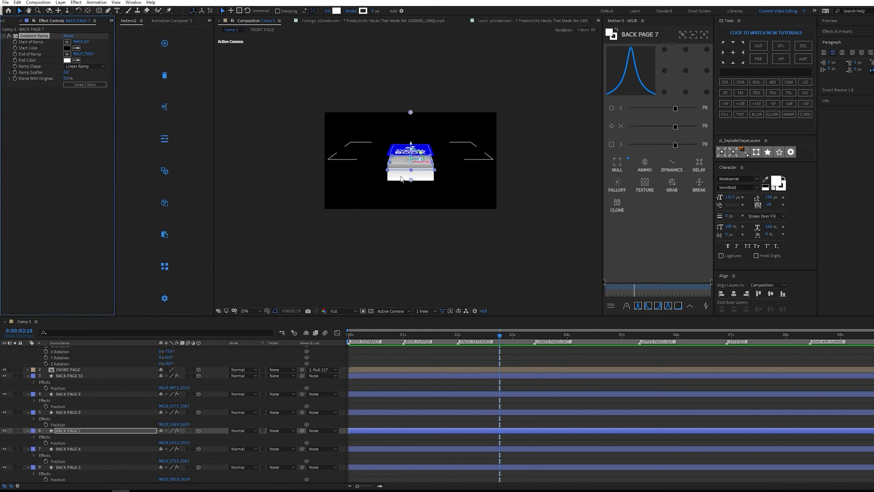
pyautogui.press('.')
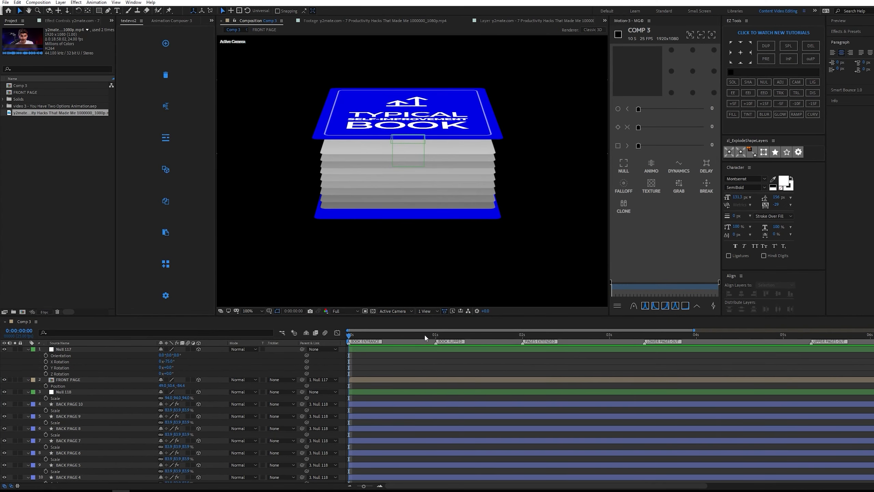
# - Solo the reference video and examine how the book's pages spread apart leading up to the PAGES EXTENDED marker
pyautogui.click(373, 20)
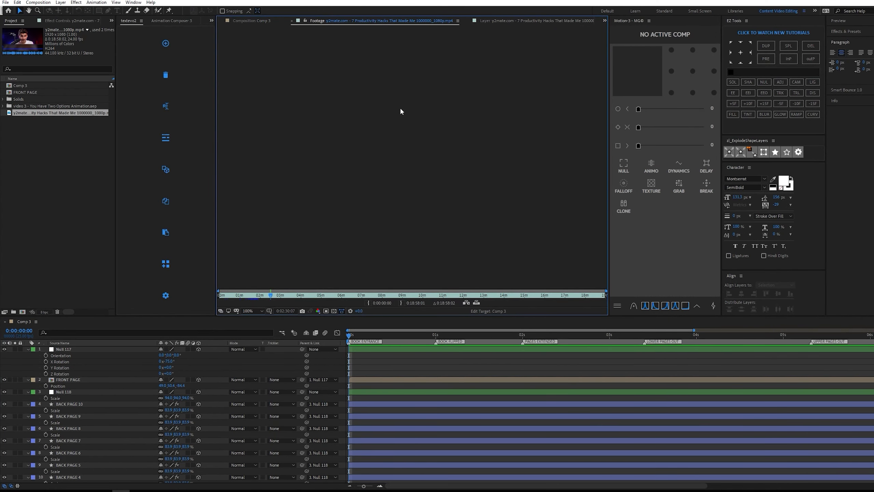
pyautogui.click(265, 295)
pyautogui.click(274, 295)
pyautogui.scroll(-3, 303, 434)
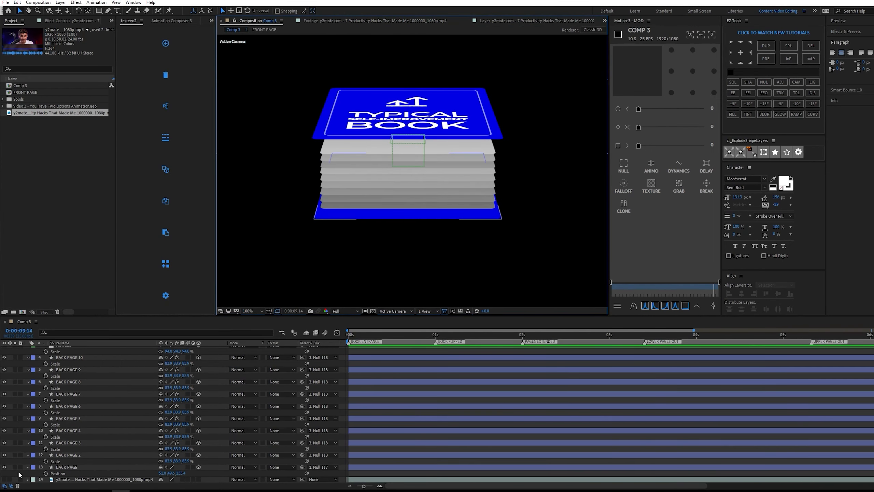
pyautogui.click(4, 480)
pyautogui.click(15, 479)
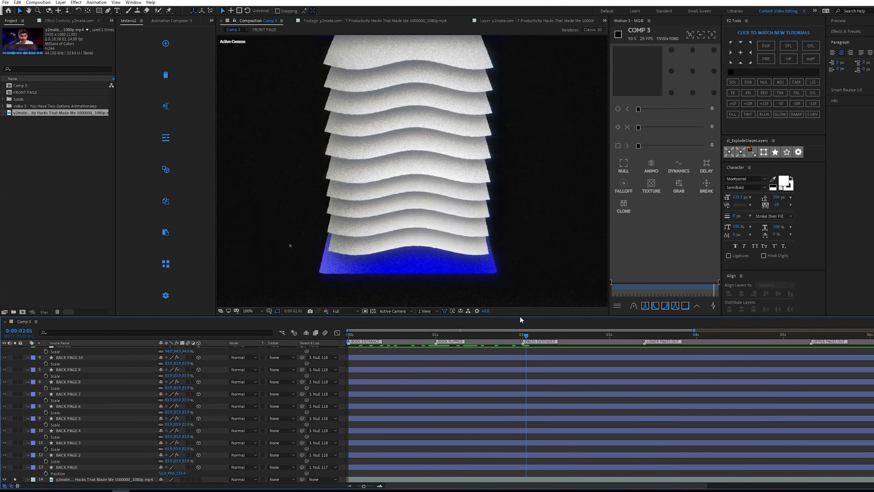
pyautogui.moveTo(519, 317); pyautogui.dragTo(501, 294)
pyautogui.scroll(-1, 513, 289)
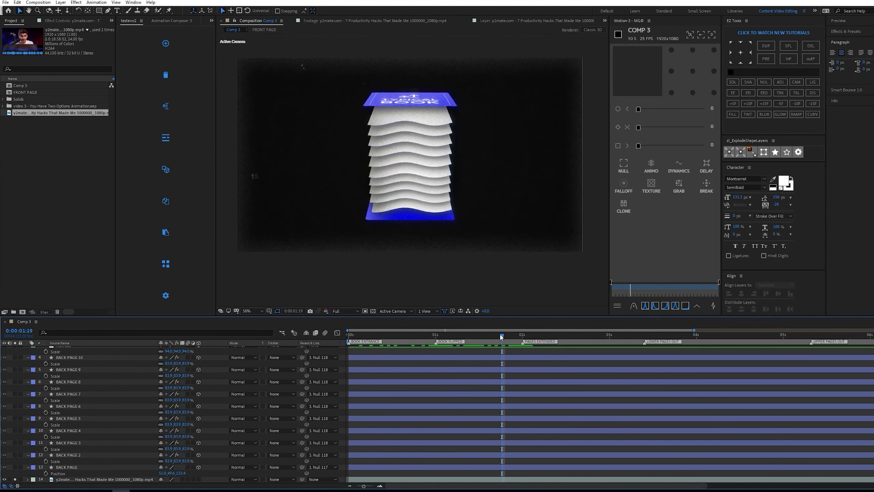
pyautogui.moveTo(501, 335); pyautogui.dragTo(521, 320)
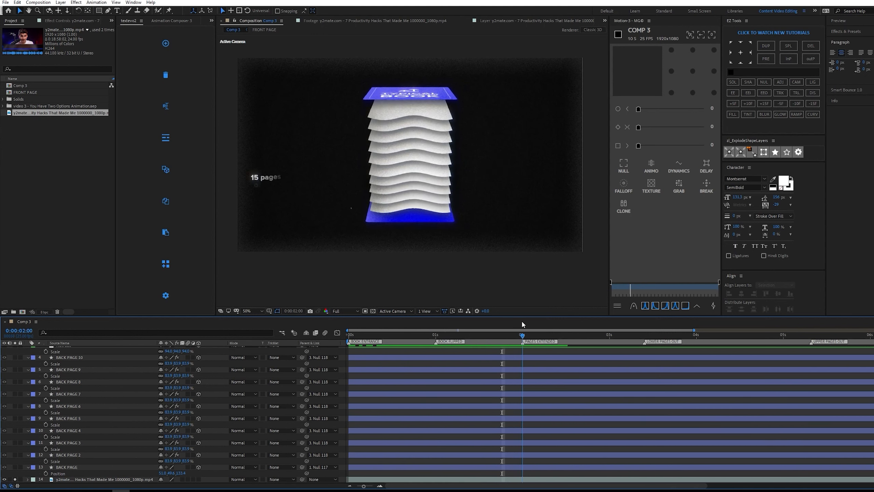
pyautogui.click(15, 479)
pyautogui.click(4, 480)
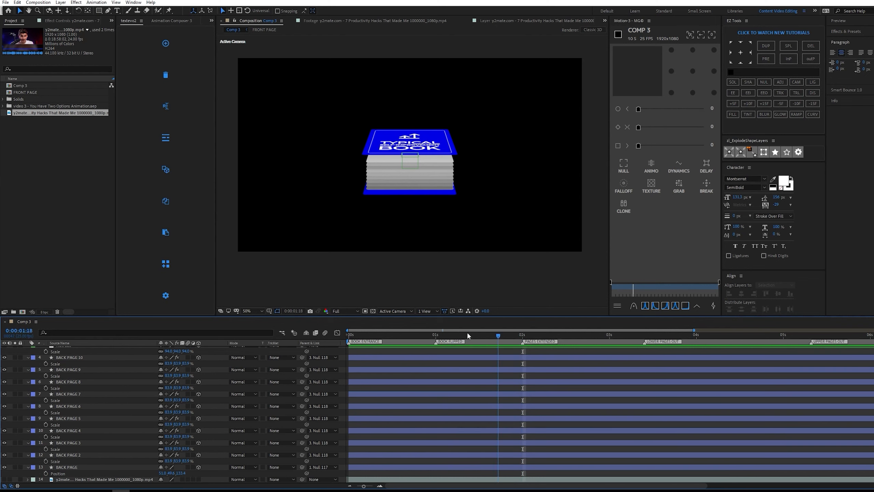
# - Try to change Null 117's X rotation at the start of the timeline
pyautogui.press('Home')
pyautogui.scroll(3, 105, 379)
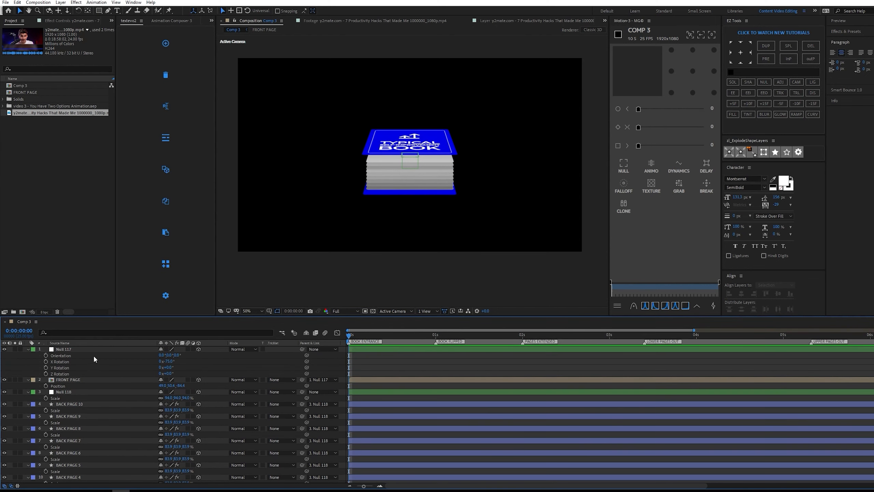
pyautogui.click(102, 350)
pyautogui.moveTo(167, 360); pyautogui.dragTo(201, 359)
pyautogui.hotkey('ctrl', 'z')
pyautogui.hotkey('ctrl', 'z')
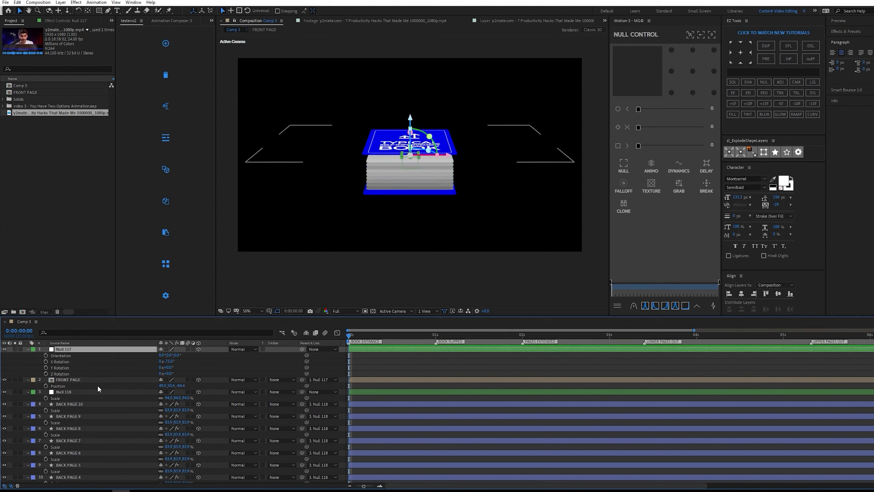
# - Delete Null 117 and Null 118 and collapse the properties of all remaining layers
pyautogui.click(76, 379)
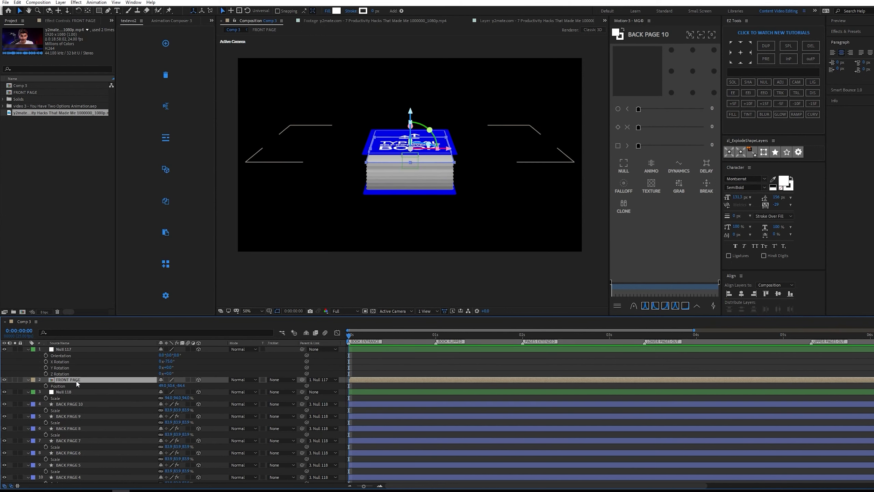
pyautogui.click(101, 393)
pyautogui.keyDown('ctrl'); pyautogui.click(85, 349); pyautogui.keyUp('ctrl')
pyautogui.press('Delete')
pyautogui.click(81, 348)
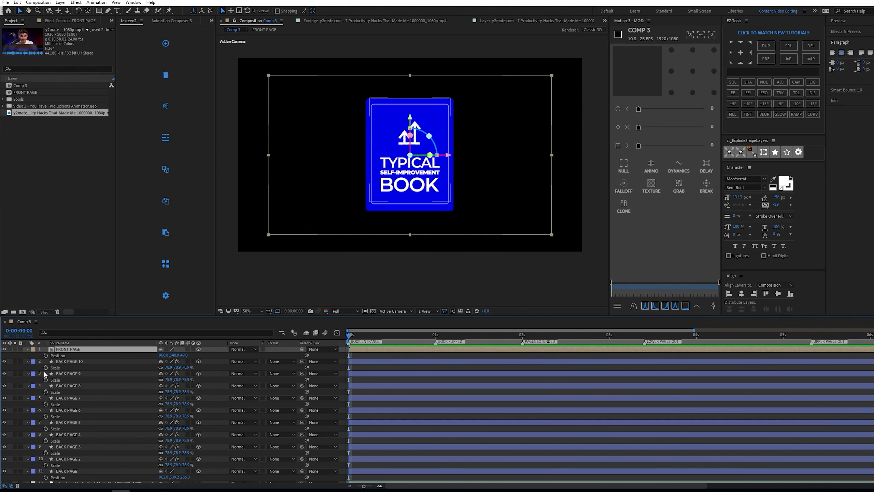
pyautogui.hotkey('ctrl', 'a')
pyautogui.click(28, 349)
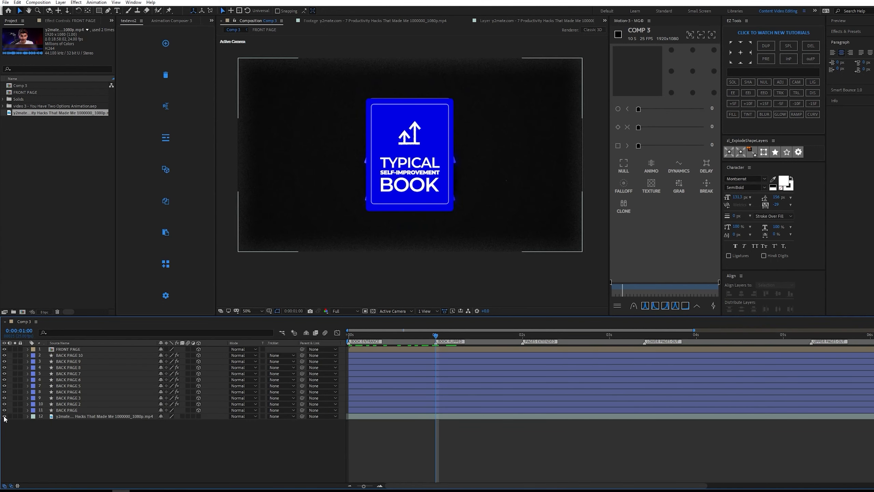
# - Hide the reference video and parent all book layers from FRONT PAGE to BACK PAGE to a new control null
pyautogui.click(5, 416)
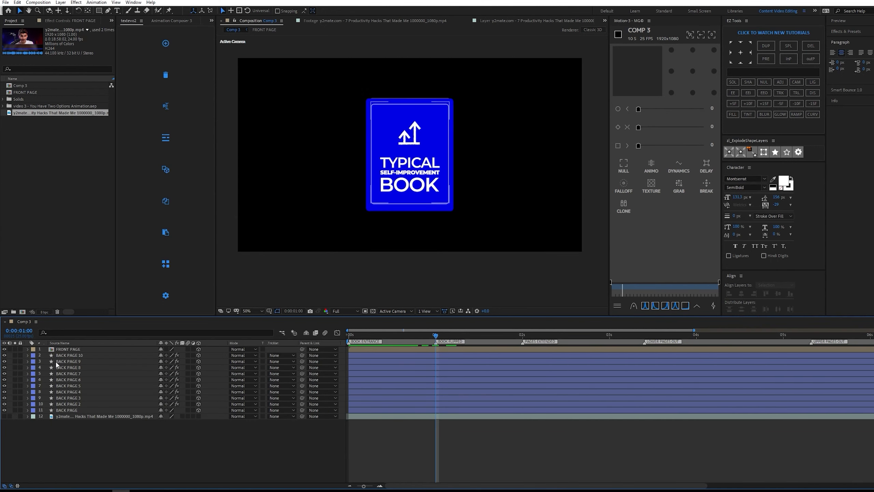
pyautogui.click(107, 349)
pyautogui.keyDown('shift'); pyautogui.click(83, 409); pyautogui.keyUp('shift')
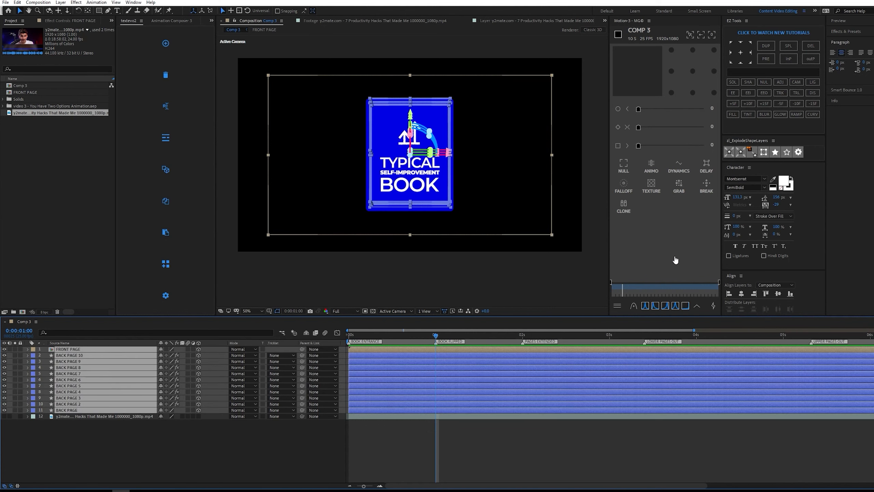
pyautogui.click(623, 165)
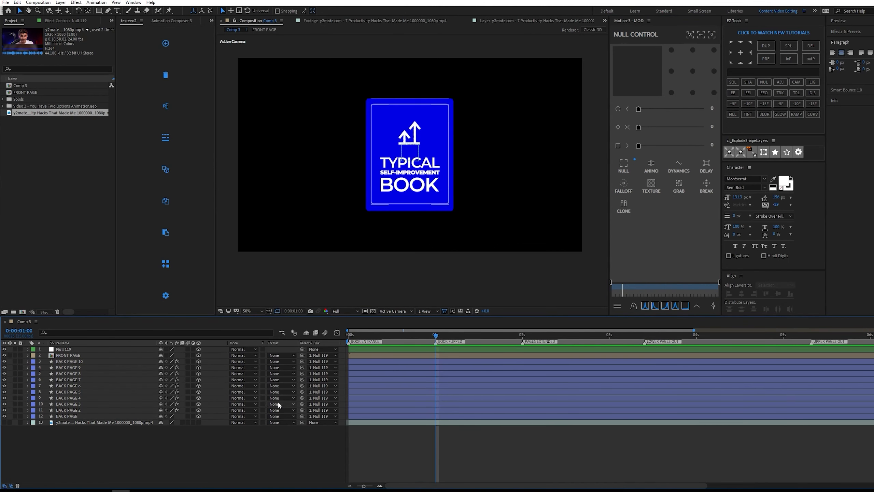
# - Rename the BACK PAGE layer as MAIN BACK PAGE
pyautogui.click(73, 416)
pyautogui.rightClick(72, 416)
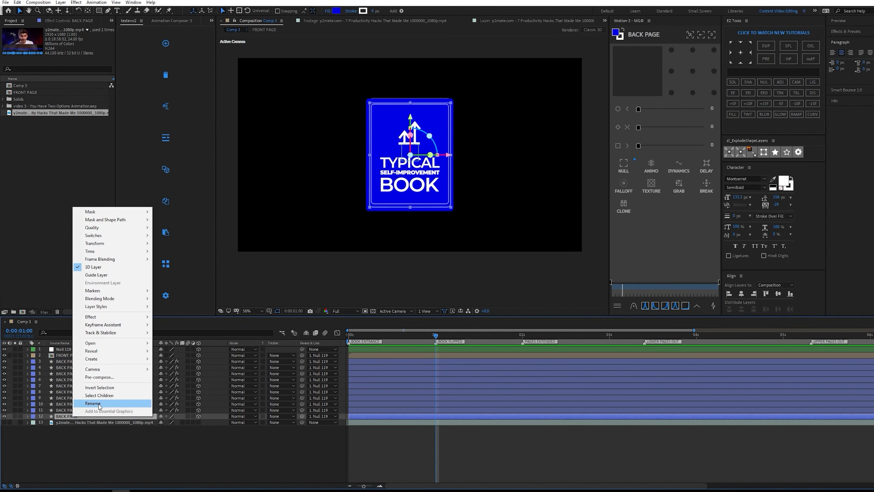
pyautogui.click(101, 412)
pyautogui.write('MAIN BACK')
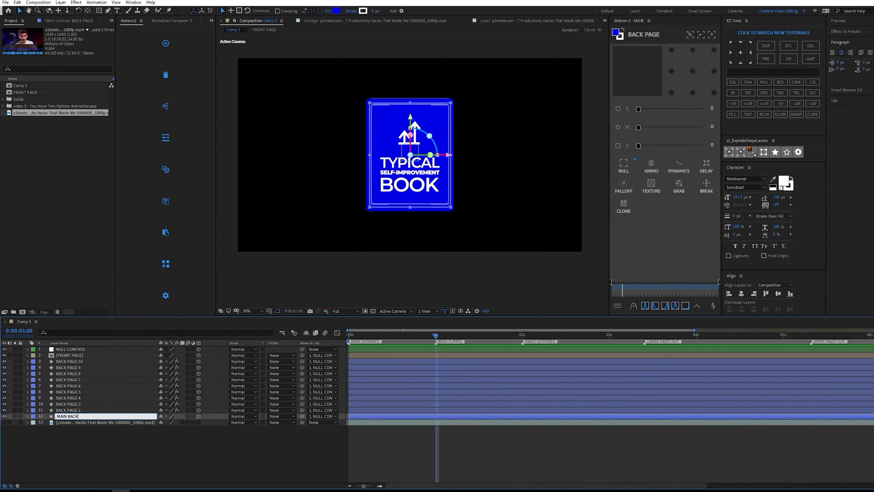
pyautogui.write(' PAGE')
pyautogui.press('Return')
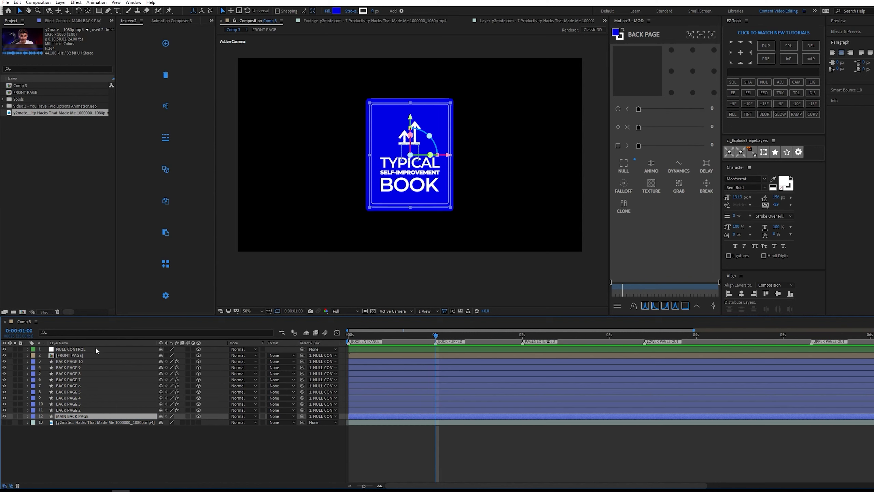
# - Keyframe NULL CONTROL's Scale from 130% at the start of the timeline to 100% at the one-second BOOK FLIPPED marker
pyautogui.click(65, 349)
pyautogui.press('s')
pyautogui.click(425, 348)
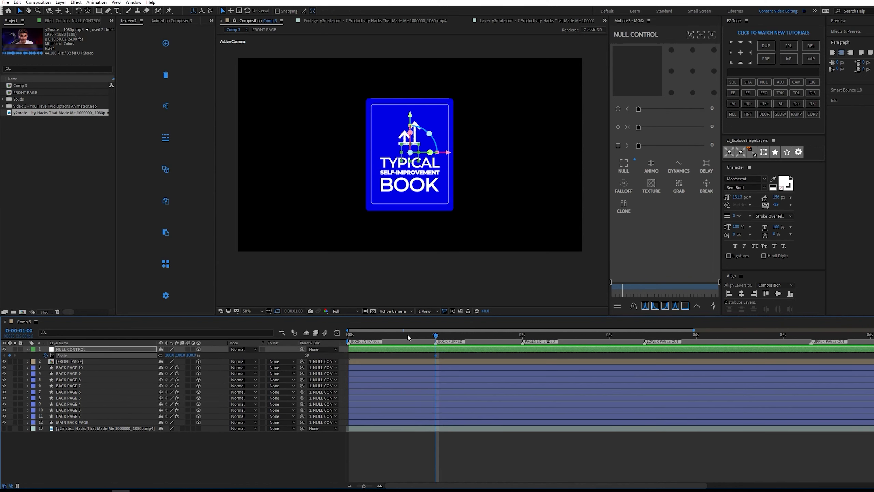
pyautogui.click(349, 339)
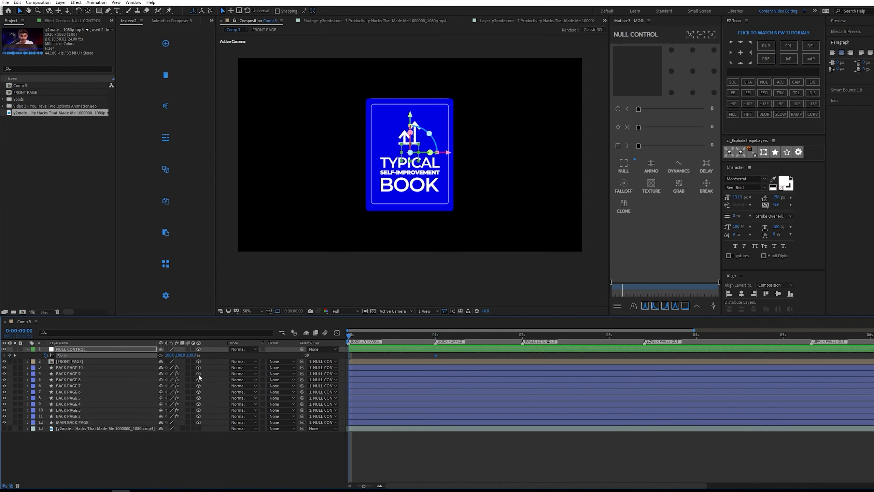
pyautogui.click(5, 428)
pyautogui.moveTo(193, 355); pyautogui.dragTo(267, 347)
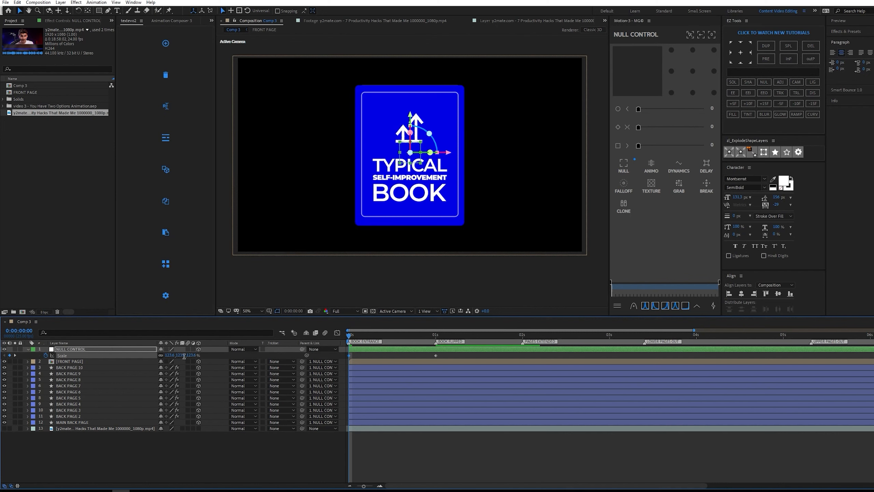
pyautogui.write('130')
pyautogui.press('Return')
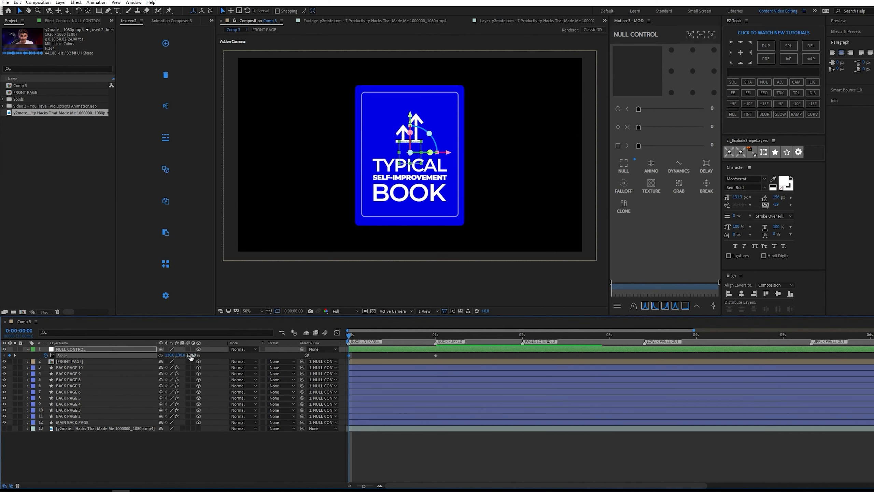
# - Easy-ease NULL CONTROL's Scale keyframes and reshape their speed graph so the scaling starts fast and slows gradually
pyautogui.click(119, 354)
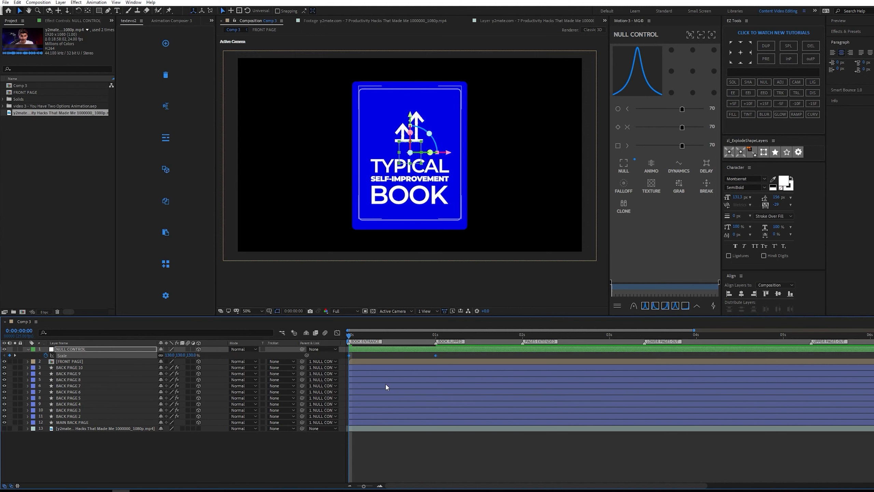
pyautogui.press('F9')
pyautogui.click(337, 332)
pyautogui.click(540, 479)
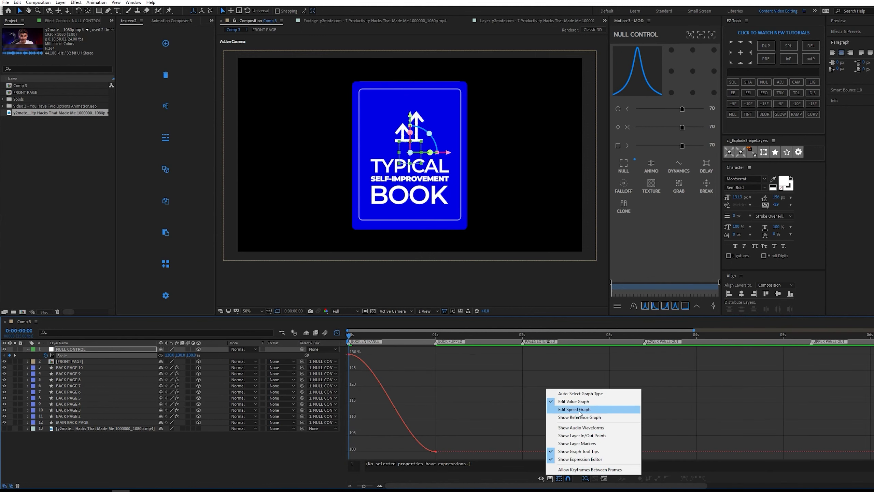
pyautogui.click(578, 410)
pyautogui.moveTo(485, 397); pyautogui.dragTo(336, 354)
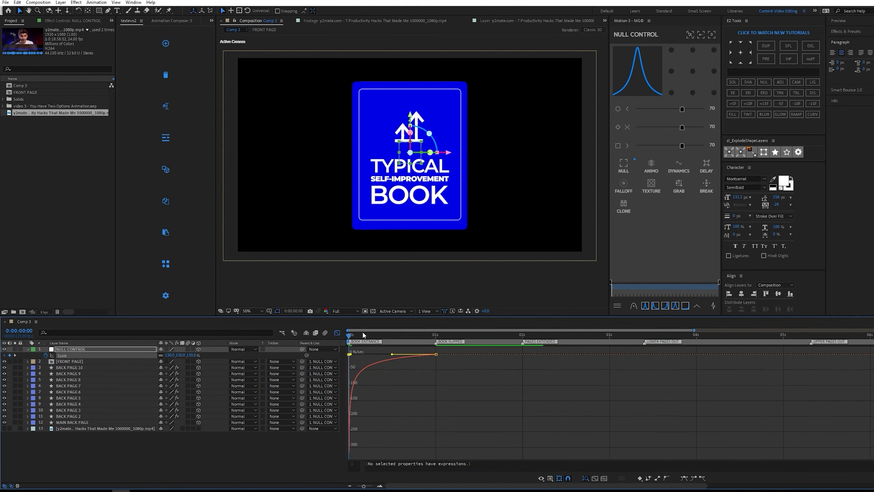
pyautogui.click(337, 332)
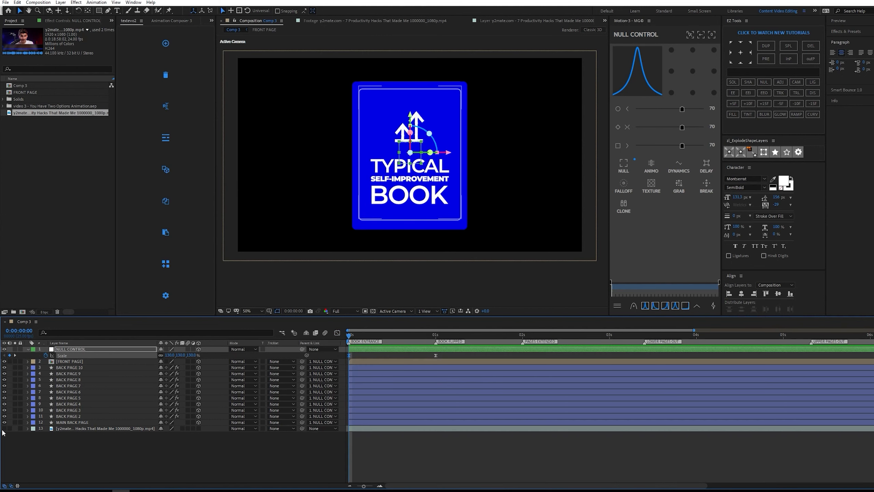
# - Play the soloed reference video over the first second to check the book entrance, and hide it again
pyautogui.press('space')
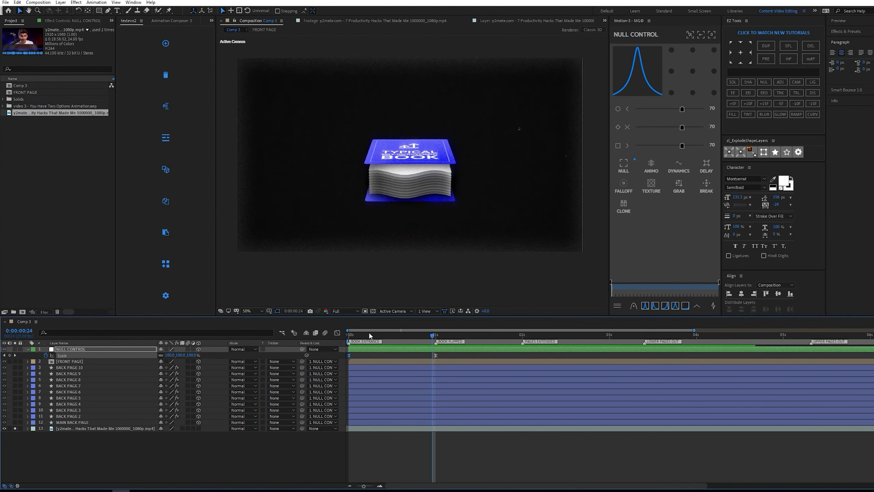
pyautogui.click(345, 332)
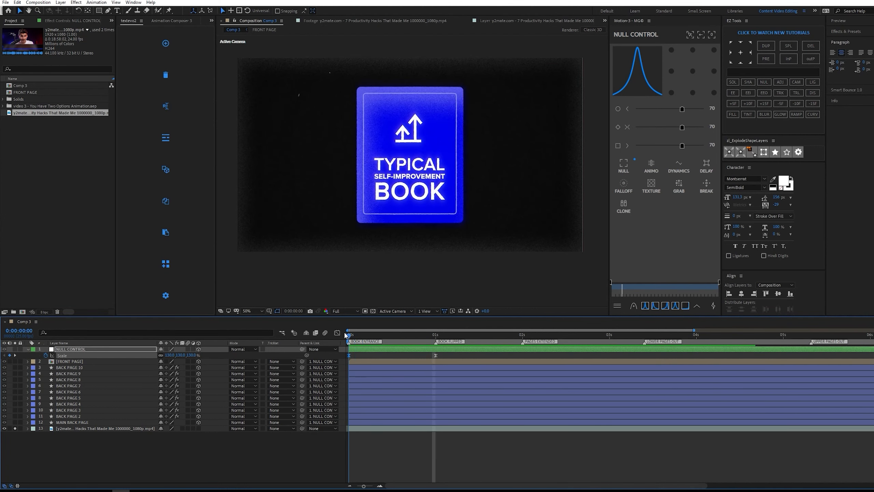
pyautogui.moveTo(344, 331); pyautogui.dragTo(18, 448)
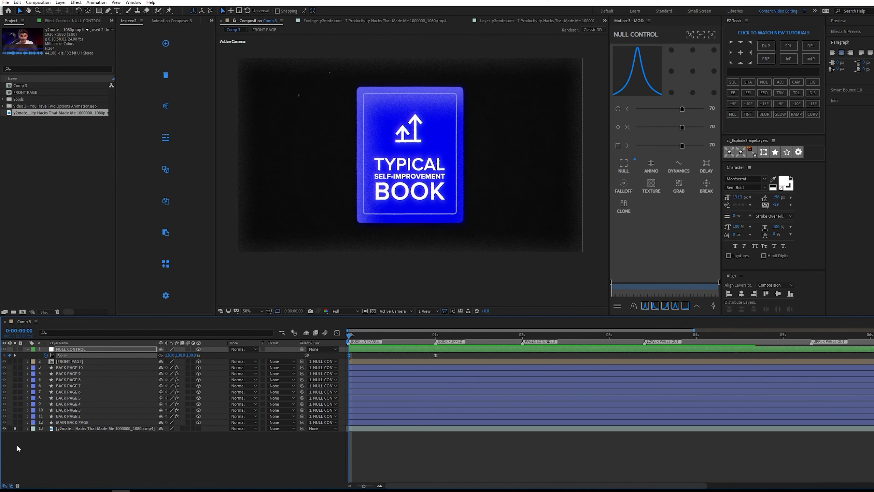
pyautogui.click(15, 428)
pyautogui.click(4, 428)
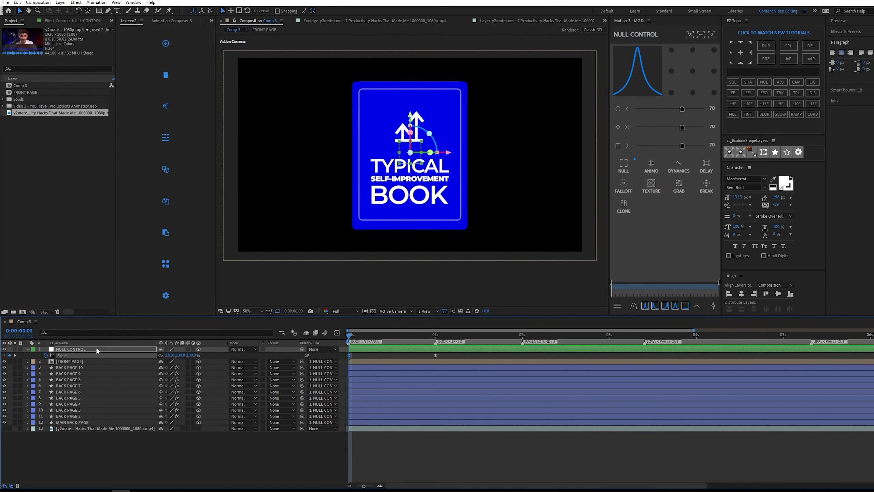
# - Keyframe NULL CONTROL's X Rotation from 0° at the start to -75° at one second, with Scale also displayed
pyautogui.press('r')
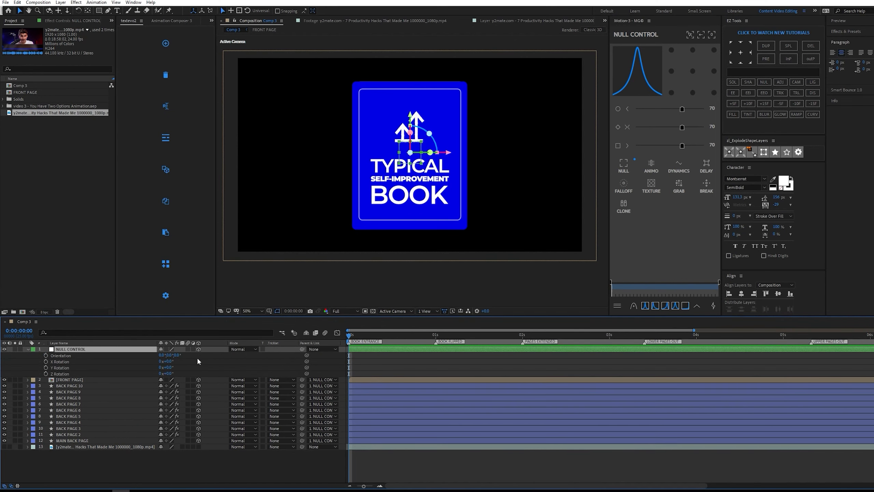
pyautogui.hotkey('shift', 's')
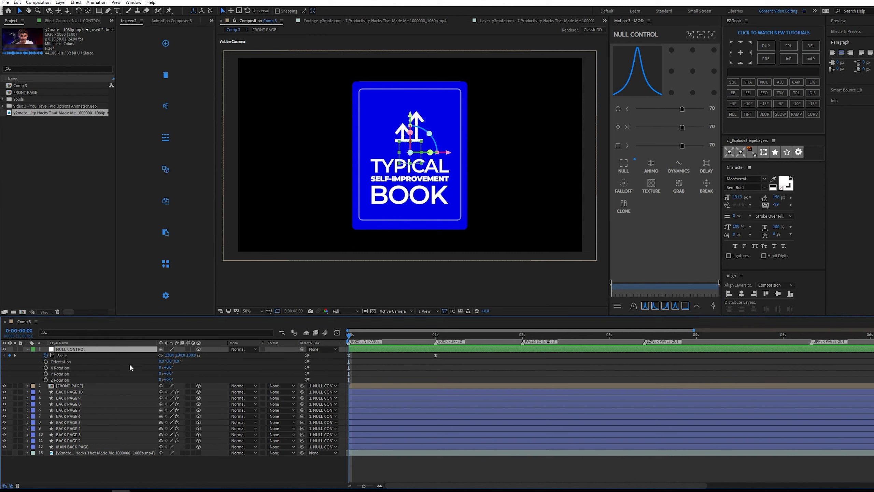
pyautogui.click(365, 358)
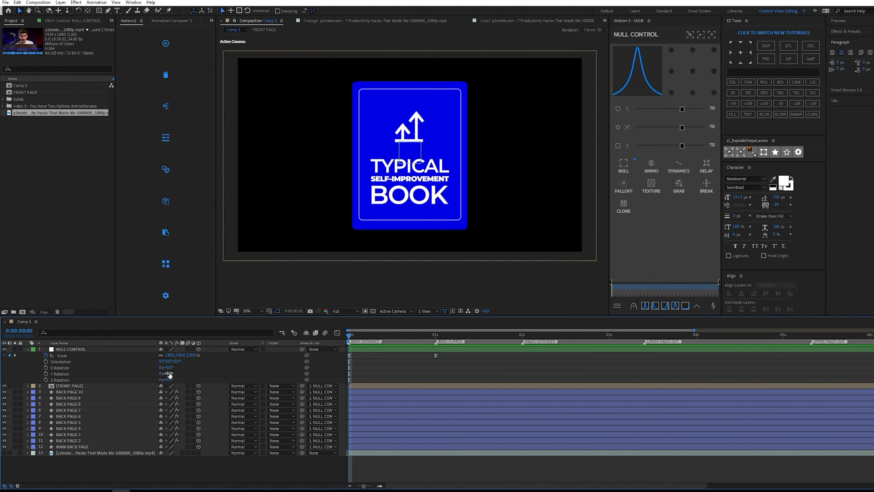
pyautogui.moveTo(169, 367)
pyautogui.mouseDown()
pyautogui.moveTo(185, 367)
pyautogui.moveTo(139, 369)
pyautogui.moveTo(166, 368)
pyautogui.mouseUp()
pyautogui.hotkey('ctrl', 'z')
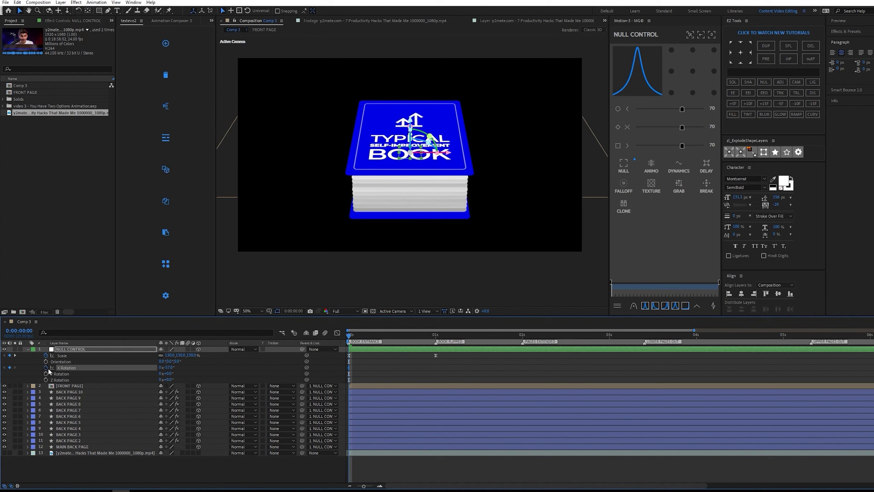
pyautogui.press('Return')
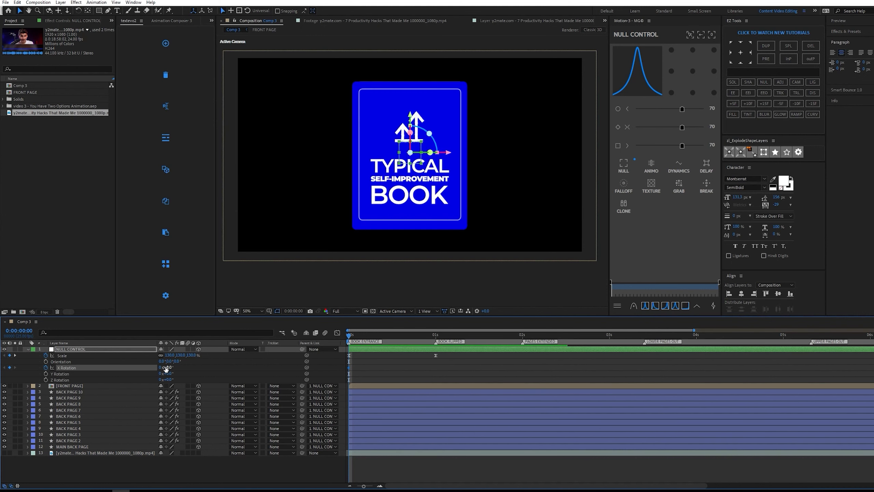
pyautogui.press('k')
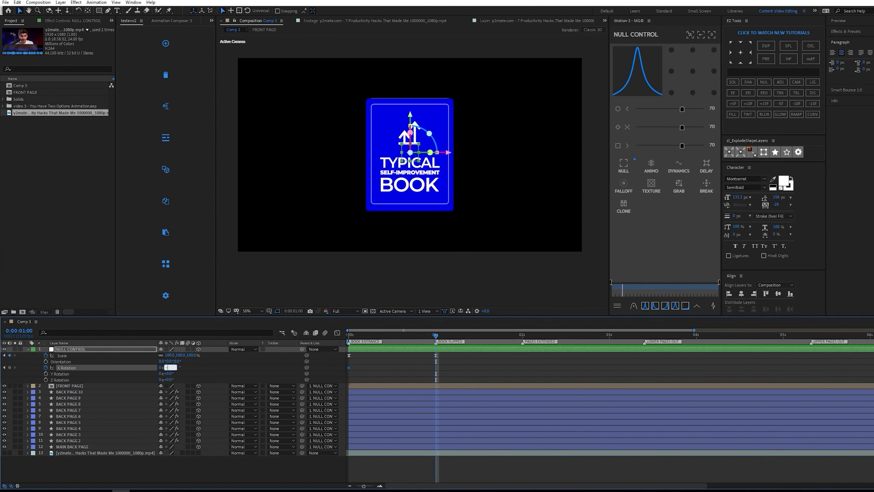
pyautogui.write('-75')
pyautogui.press('Return')
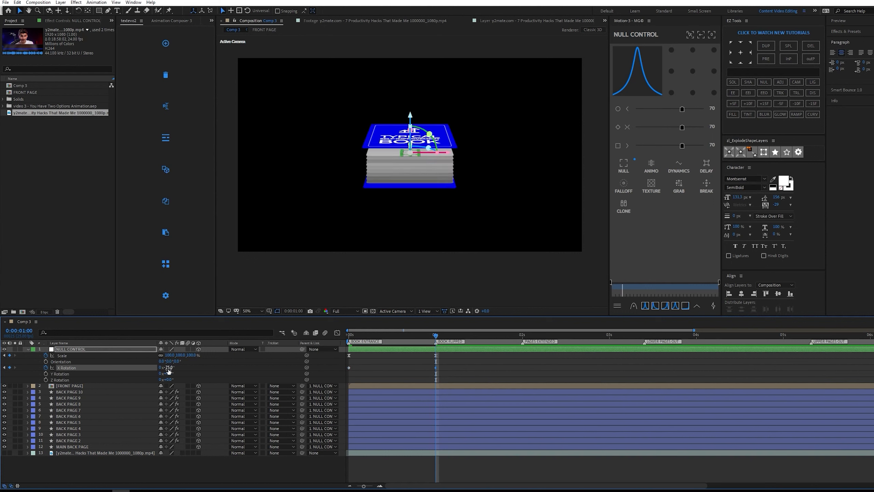
# - Ease the two X Rotation keyframes and pull their speed-graph handles inward to form a steep peak midway
pyautogui.moveTo(449, 377); pyautogui.dragTo(339, 360)
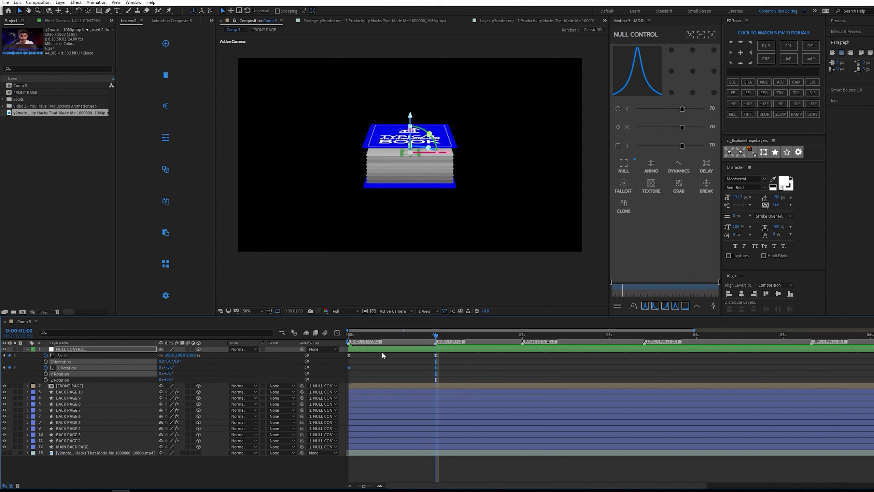
pyautogui.click(340, 335)
pyautogui.click(426, 355)
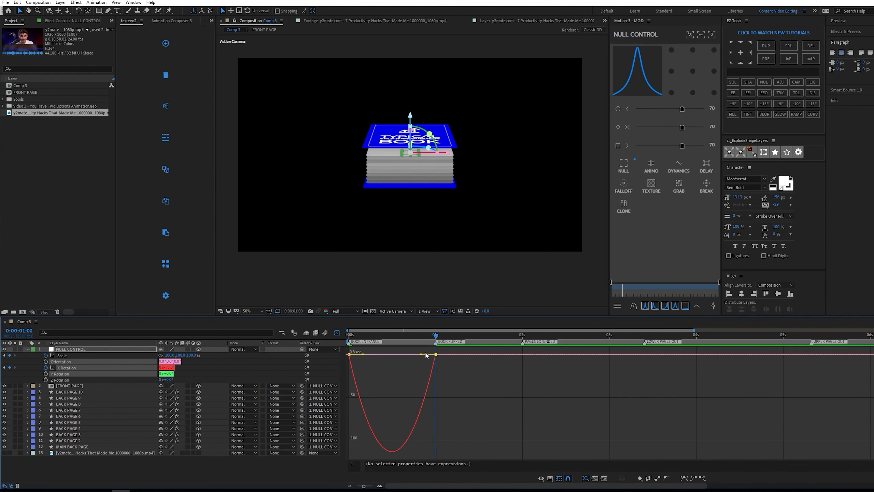
pyautogui.moveTo(421, 355); pyautogui.dragTo(382, 356)
# - Preview the book flip and compare its timing with the soloed reference video around frame 20
pyautogui.press('space')
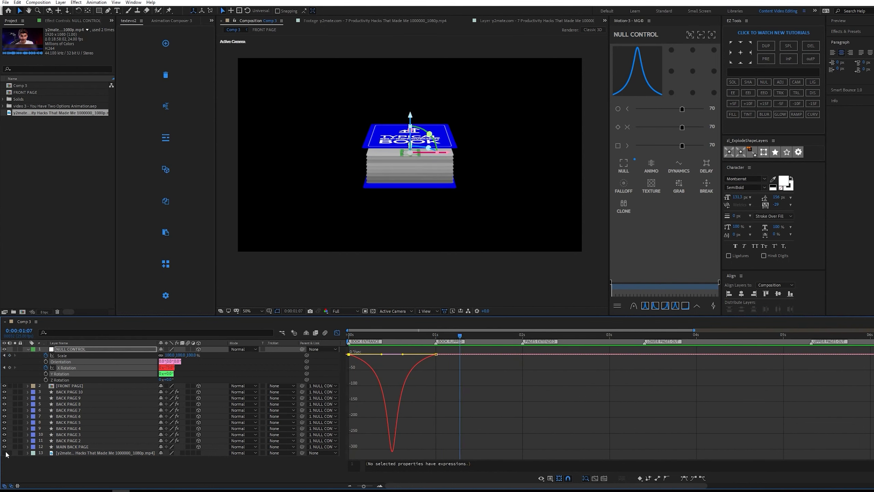
pyautogui.press('space')
pyautogui.press('space')
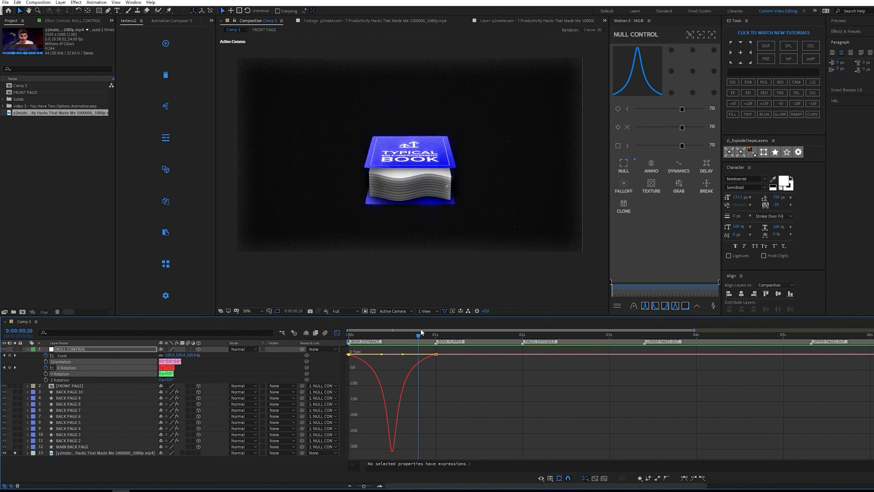
pyautogui.press('space')
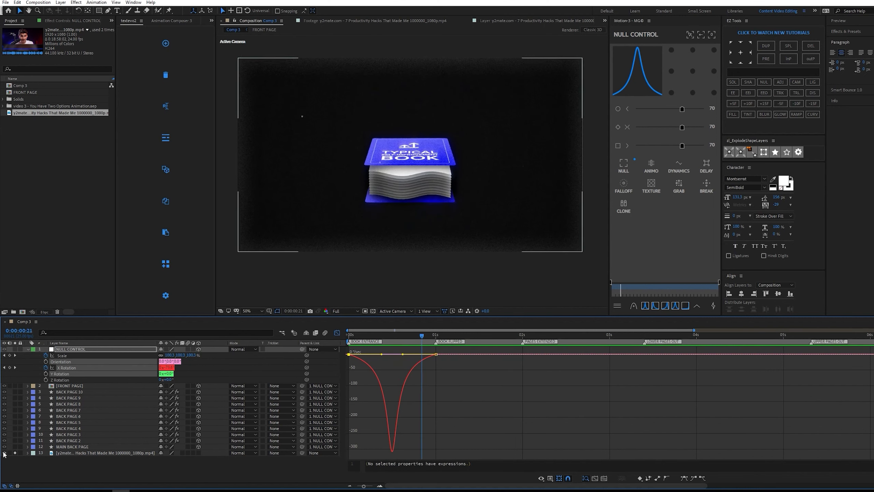
pyautogui.click(5, 452)
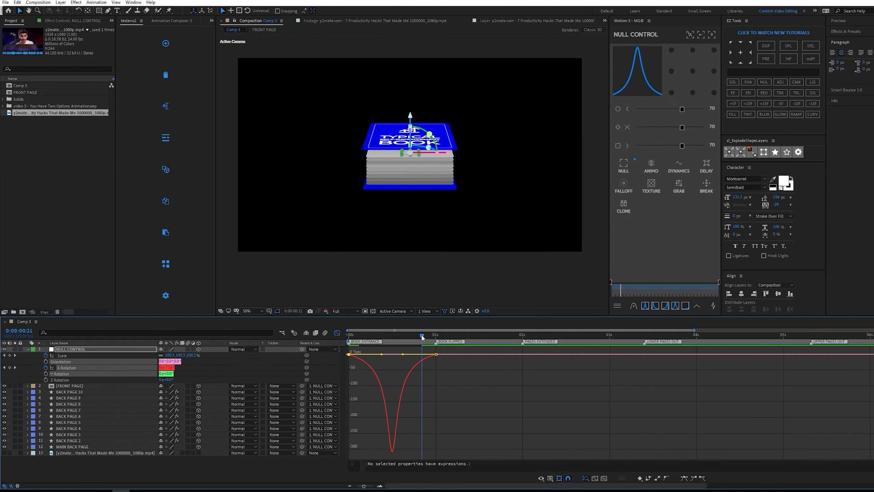
pyautogui.moveTo(422, 334); pyautogui.dragTo(337, 338)
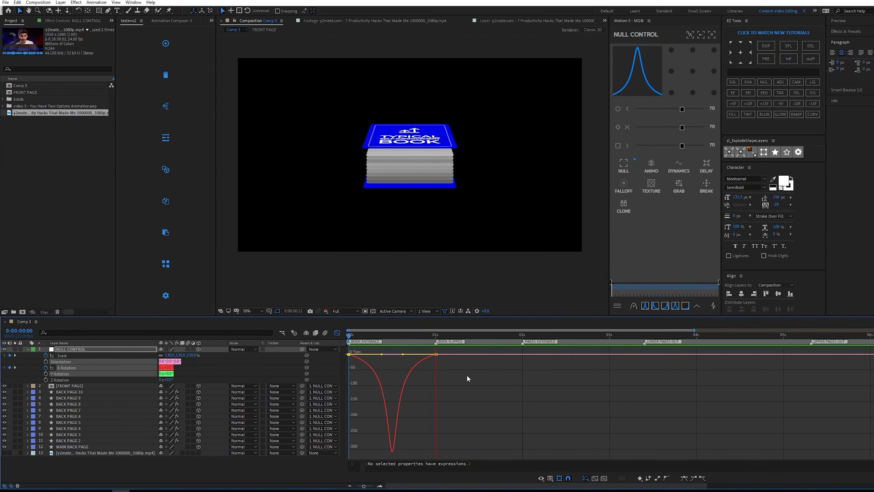
# - Select the X Rotation keyframes in the speed graph and set their Motion ease strength to 91
pyautogui.click(449, 335)
pyautogui.moveTo(462, 390); pyautogui.dragTo(347, 339)
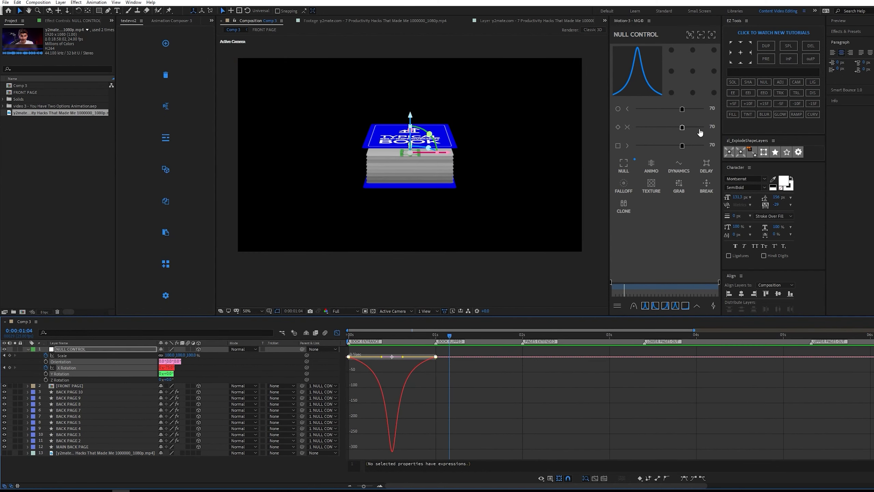
pyautogui.moveTo(682, 128); pyautogui.dragTo(696, 128)
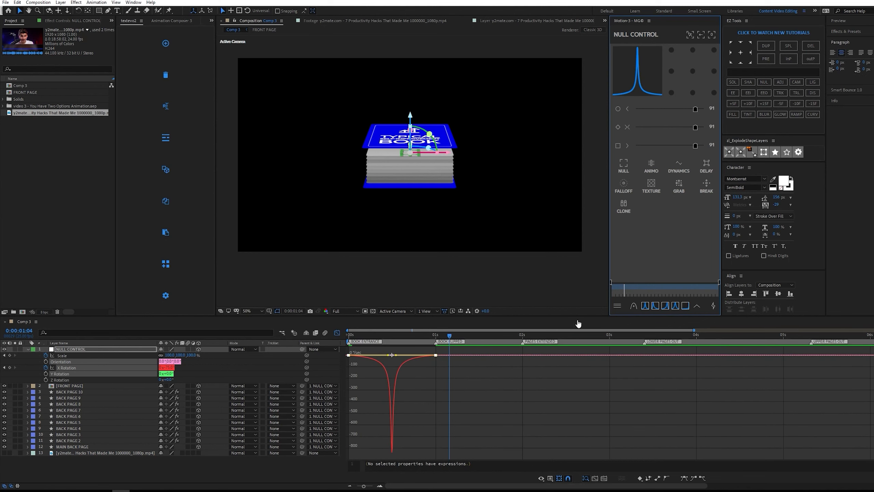
# - Play the sharper book flip, compare it with the soloed reference, and check the pose at frame 15
pyautogui.press('space')
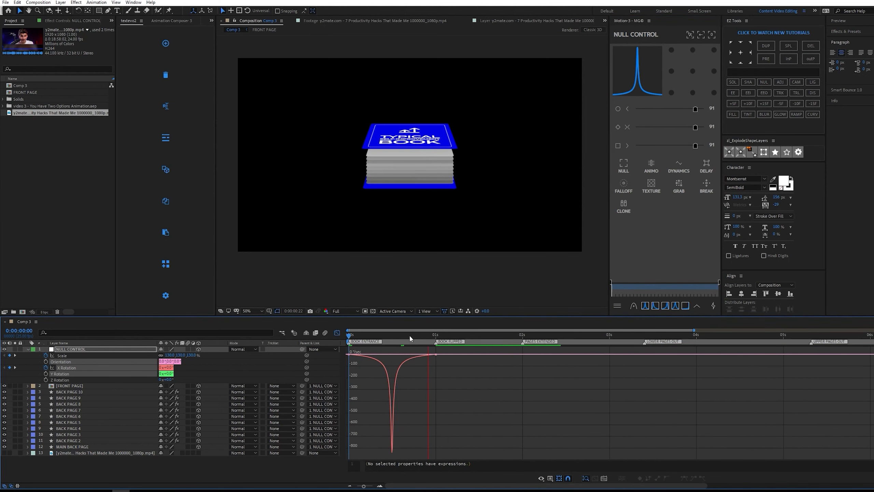
pyautogui.press('space')
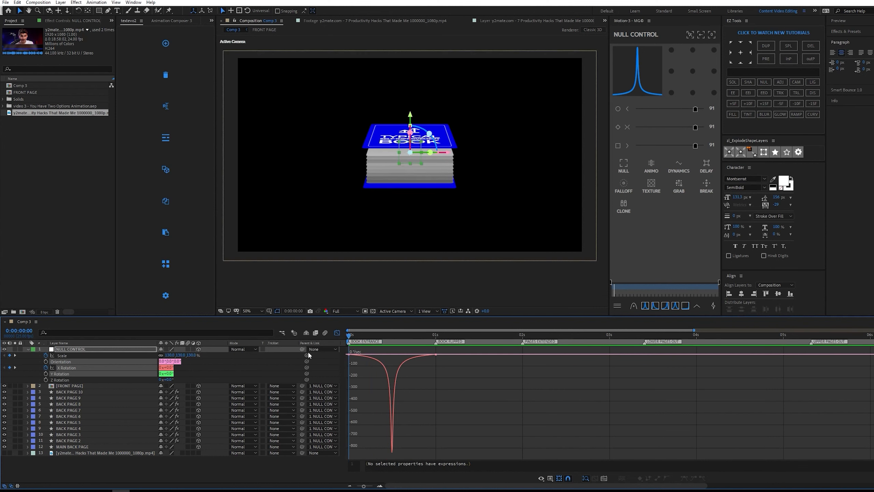
pyautogui.click(14, 453)
pyautogui.press('space')
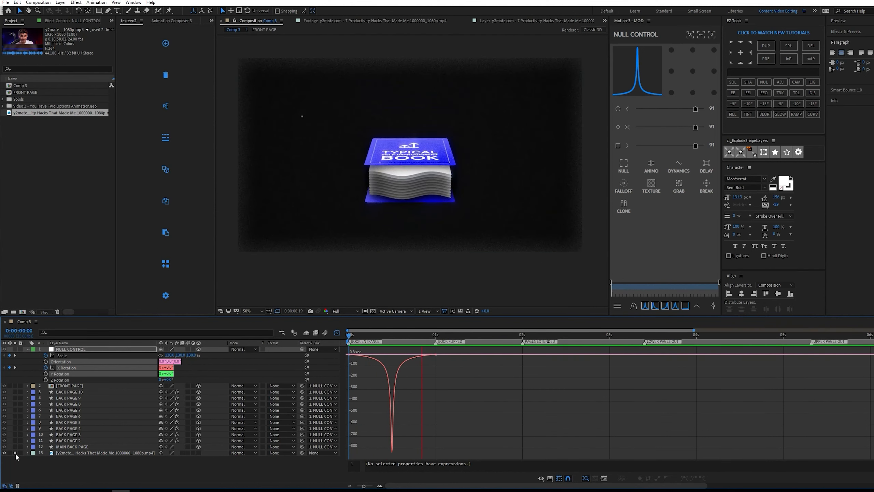
pyautogui.press('space')
pyautogui.moveTo(378, 332); pyautogui.dragTo(402, 328)
pyautogui.click(4, 453)
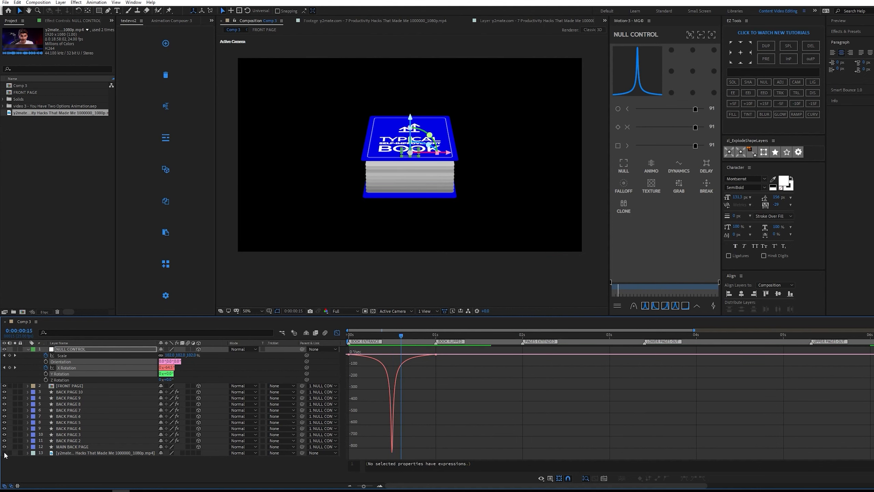
# - Shift both X Rotation keyframes together so the flip starts at frame 2, and preview the result
pyautogui.moveTo(463, 392); pyautogui.dragTo(309, 336)
pyautogui.click(337, 332)
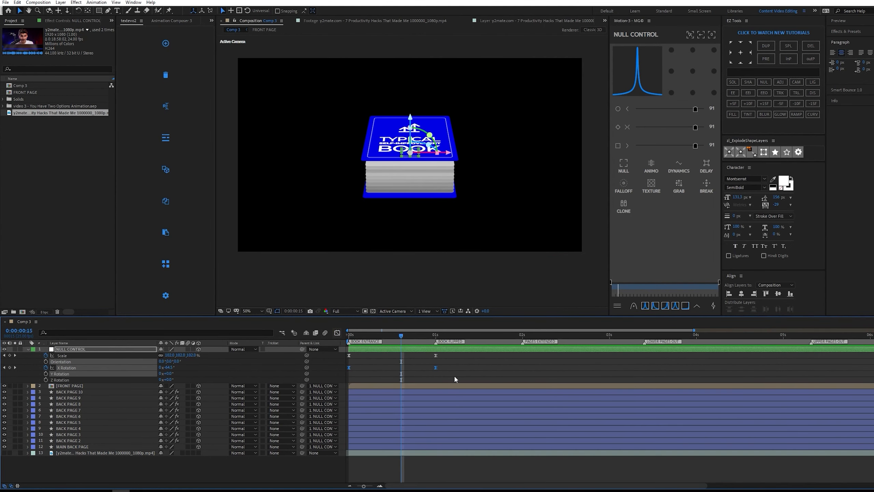
pyautogui.moveTo(471, 371); pyautogui.dragTo(357, 368)
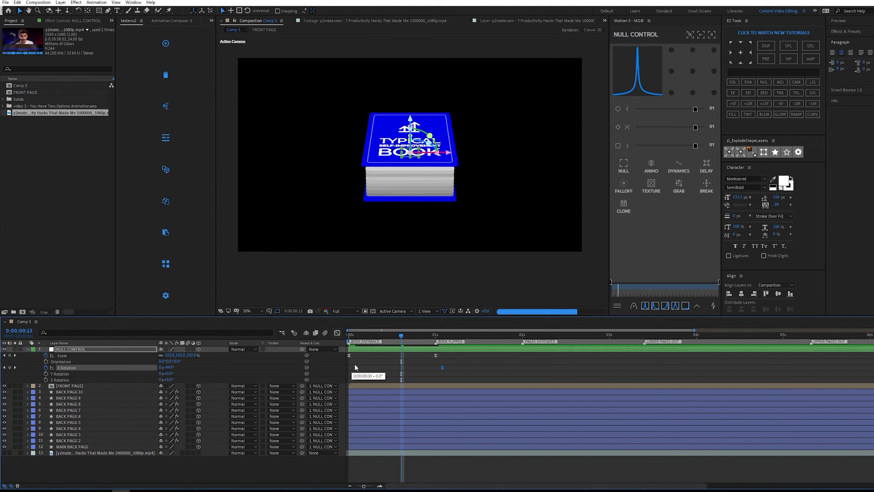
pyautogui.click(357, 336)
pyautogui.press('space')
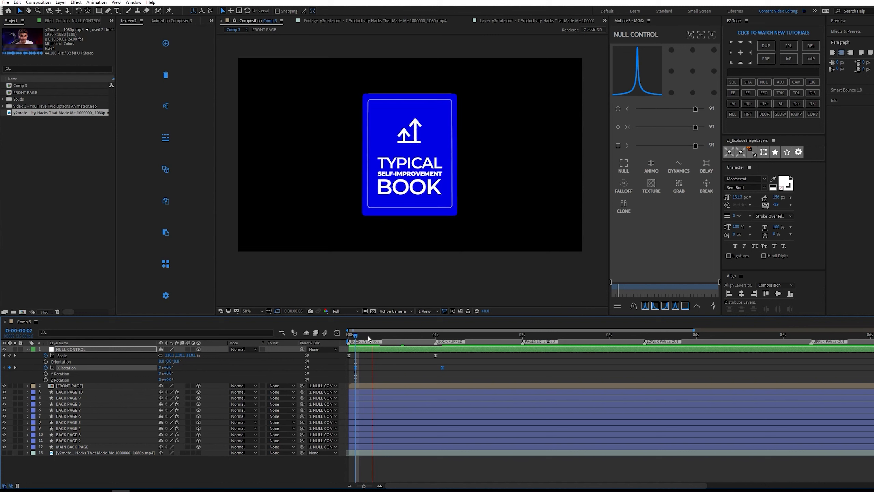
# - Finish previewing the book flip, return the playhead to 1 second, and save the project
pyautogui.press('space')
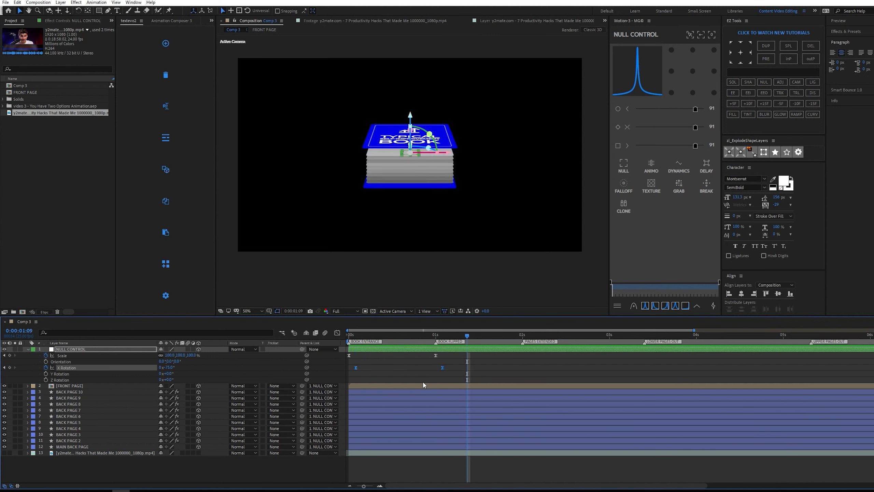
pyautogui.click(501, 366)
pyautogui.moveTo(441, 339); pyautogui.dragTo(436, 337)
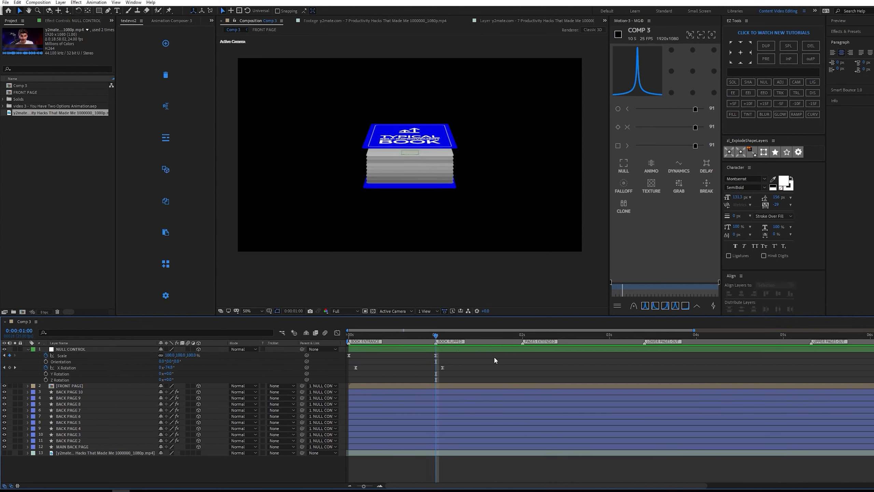
pyautogui.hotkey('ctrl', 's')
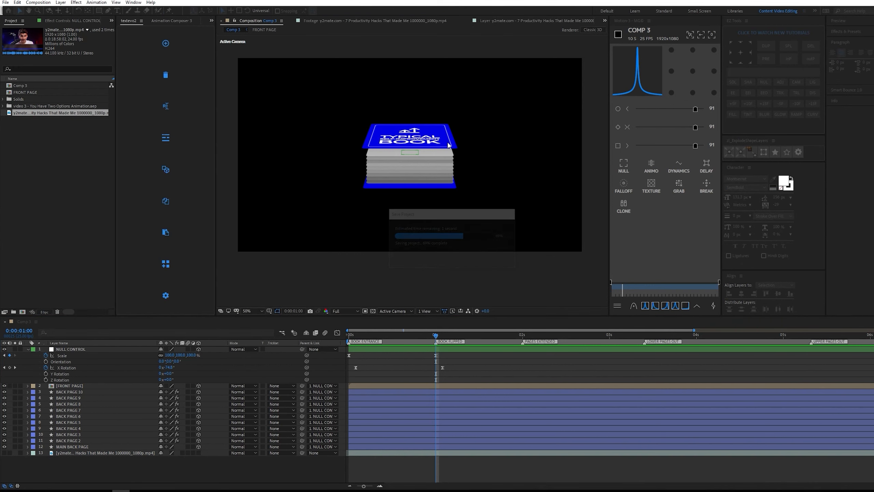
# - Show and solo the reference video, and examine its extended pages around the PAGES EXTENDED marker at 2 seconds
pyautogui.click(4, 452)
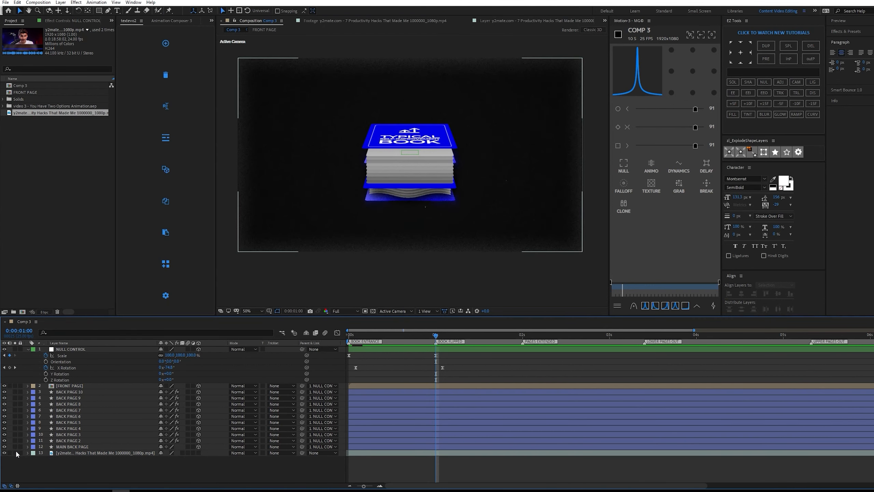
pyautogui.click(15, 453)
pyautogui.moveTo(449, 334)
pyautogui.mouseDown()
pyautogui.moveTo(524, 336)
pyautogui.moveTo(430, 335)
pyautogui.moveTo(524, 339)
pyautogui.moveTo(401, 336)
pyautogui.moveTo(536, 349)
pyautogui.moveTo(522, 346)
pyautogui.mouseUp()
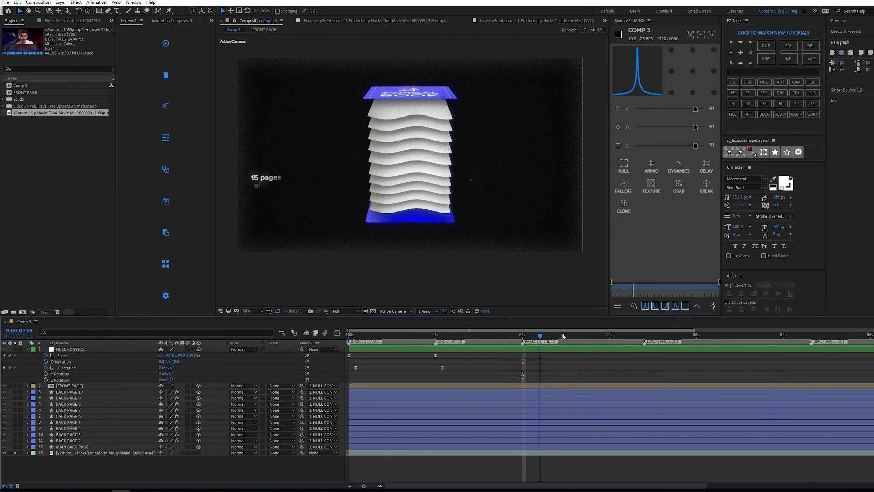
pyautogui.moveTo(522, 336)
pyautogui.mouseDown()
pyautogui.moveTo(437, 335)
pyautogui.moveTo(522, 328)
pyautogui.moveTo(431, 328)
pyautogui.moveTo(524, 328)
pyautogui.mouseUp()
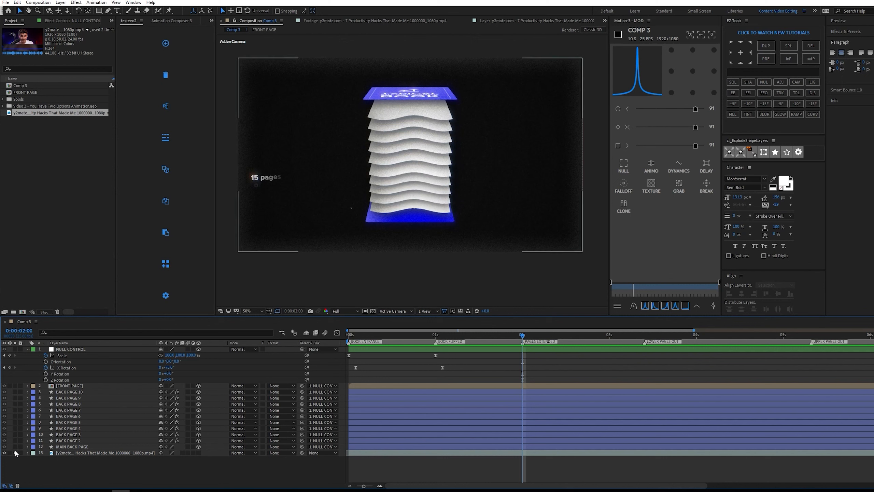
# - Unsolo the reference video and add Position keyframes at 1 second to the layers from BACK PAGE 10 through MAIN BACK PAGE
pyautogui.click(85, 349)
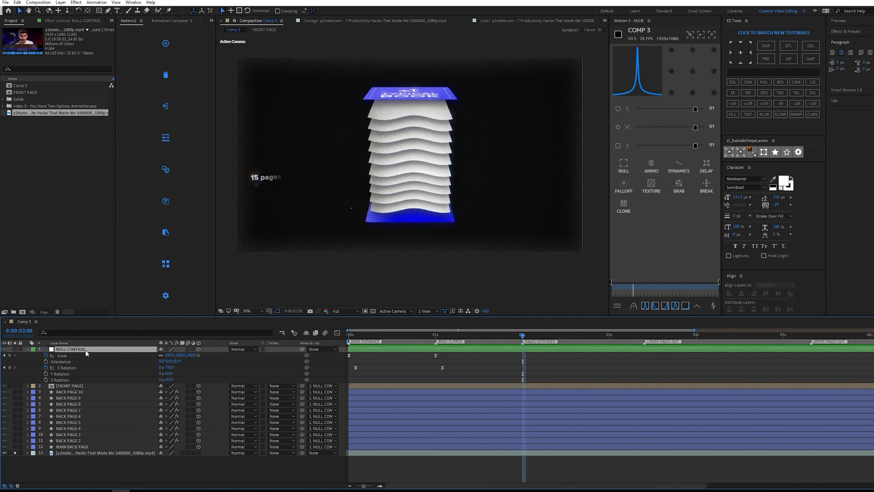
pyautogui.click(82, 385)
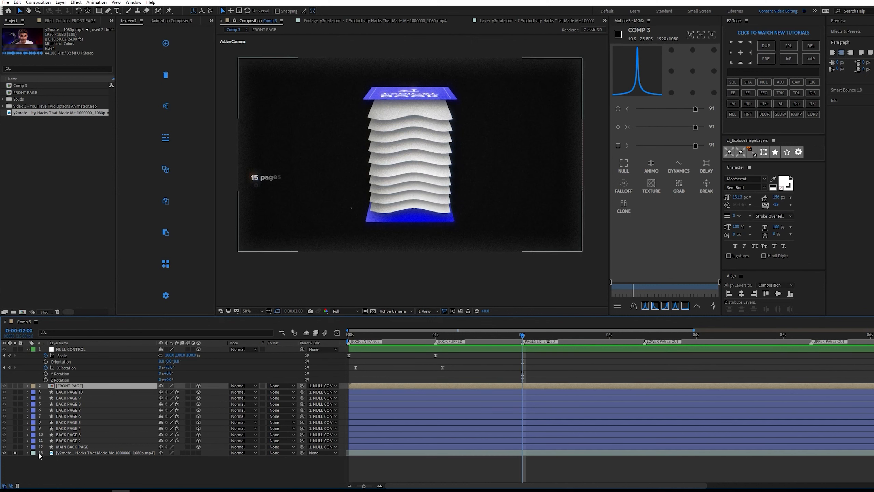
pyautogui.click(15, 453)
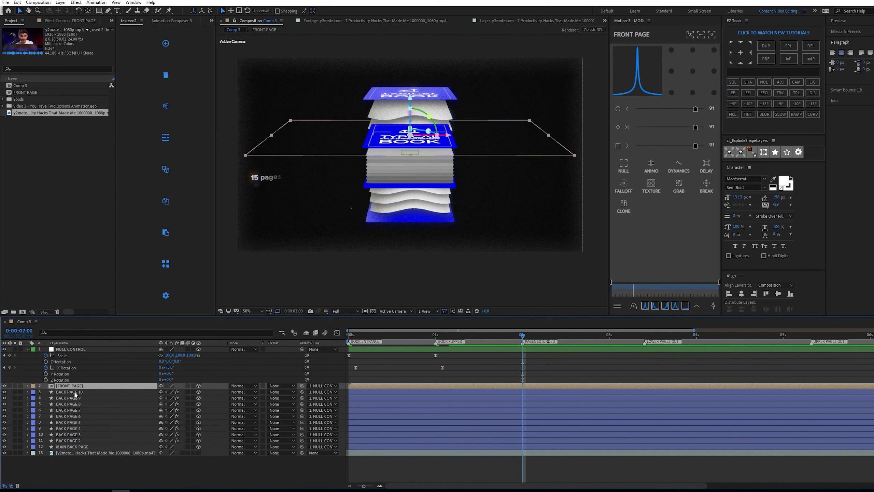
pyautogui.click(94, 392)
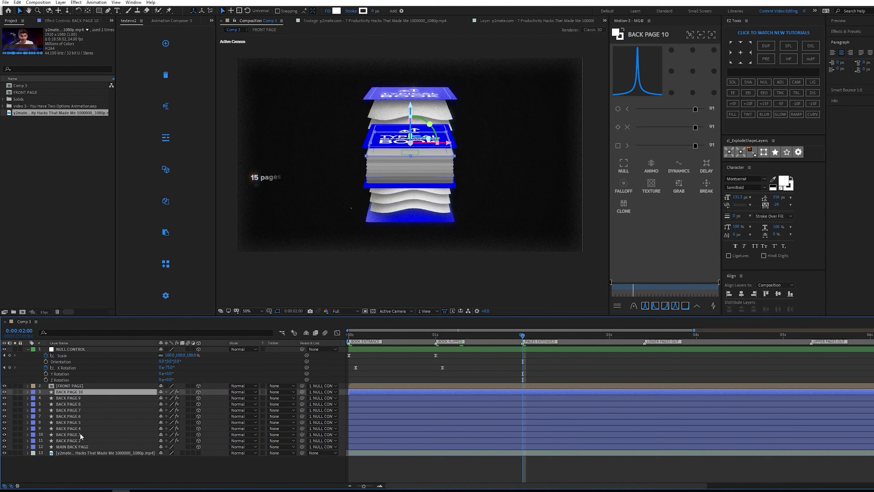
pyautogui.keyDown('shift'); pyautogui.click(84, 447); pyautogui.keyUp('shift')
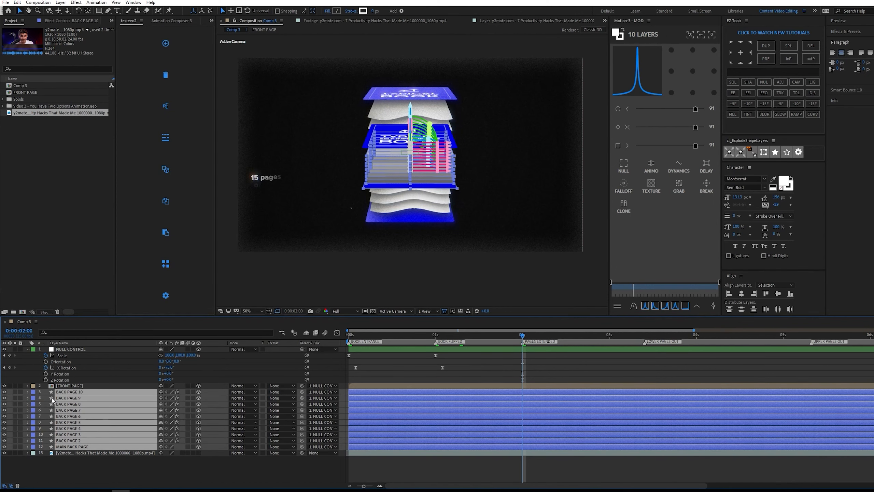
pyautogui.hotkey('alt', 'shift', 'p')
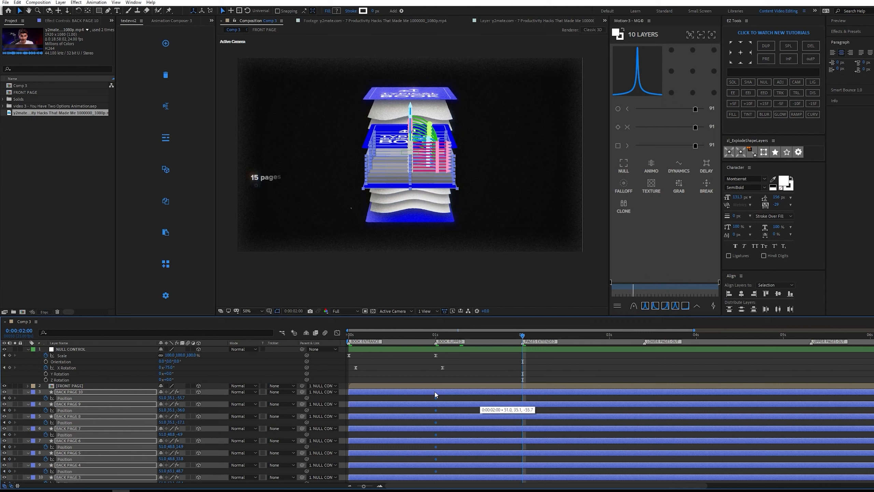
# - Advance frame by frame from the BOOK FLIPPED marker to the PAGES EXTENDED marker at 2 seconds and deselect all layers
pyautogui.click(435, 336)
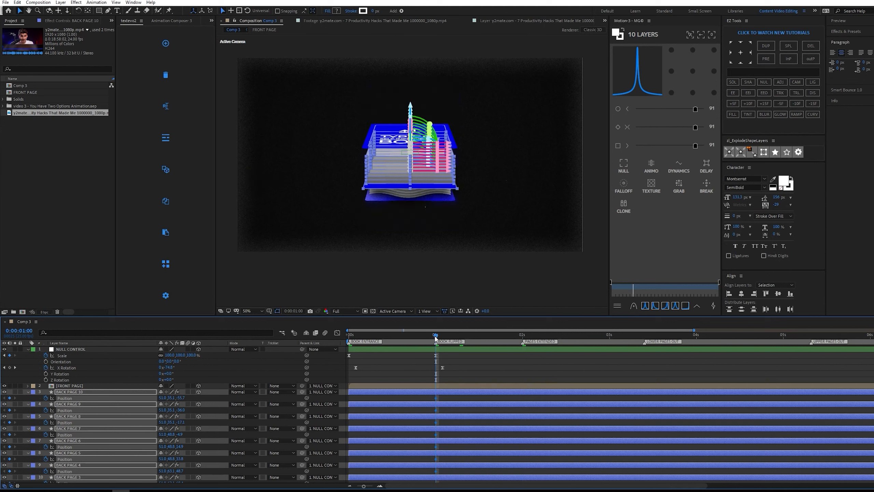
pyautogui.press('pagedown')
pyautogui.press('pagedown')
pyautogui.press('pagedown')
pyautogui.press('pagedown')
pyautogui.press('pagedown')
pyautogui.press('pagedown')
pyautogui.press('pagedown')
pyautogui.press('pagedown')
pyautogui.press('pagedown')
pyautogui.press('pagedown')
pyautogui.press('pagedown')
pyautogui.press('pagedown')
pyautogui.press('pagedown')
pyautogui.press('pagedown')
pyautogui.press('pagedown')
pyautogui.press('pagedown')
pyautogui.press('pagedown')
pyautogui.press('pagedown')
pyautogui.press('pagedown')
pyautogui.press('pagedown')
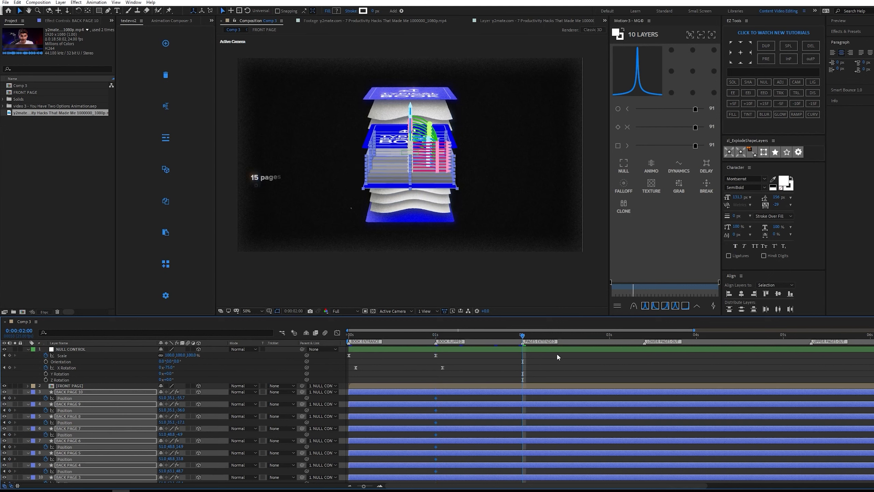
pyautogui.press('F2')
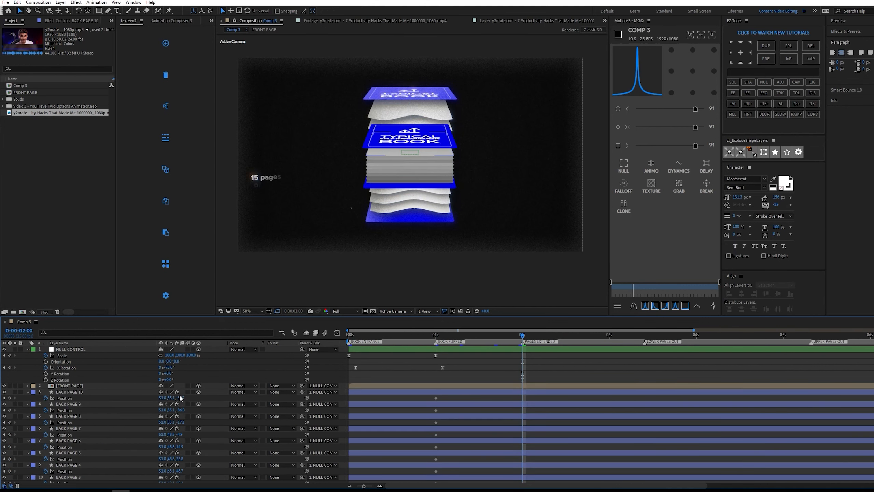
# - Undo the trial BACK PAGE 10 position change and add a Position keyframe at 1 second to FRONT PAGE
pyautogui.moveTo(179, 397); pyautogui.dragTo(179, 401)
pyautogui.hotkey('ctrl', 'z')
pyautogui.click(129, 386)
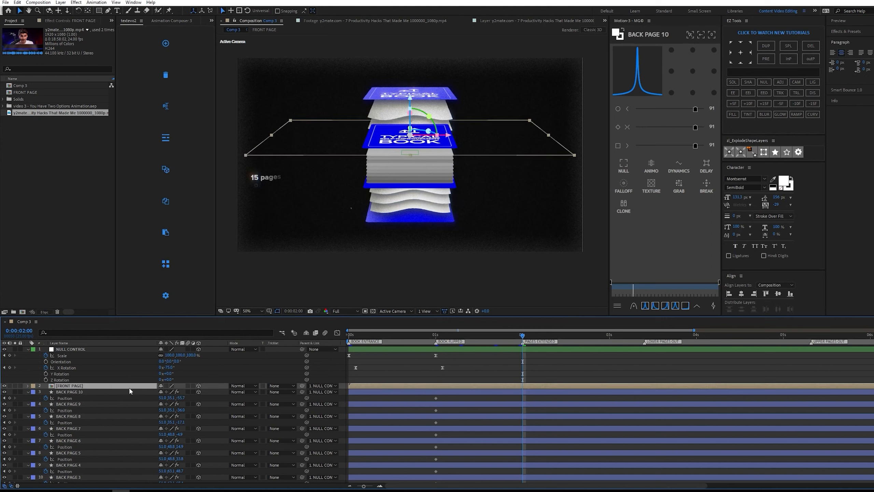
pyautogui.press('p')
pyautogui.click(46, 392)
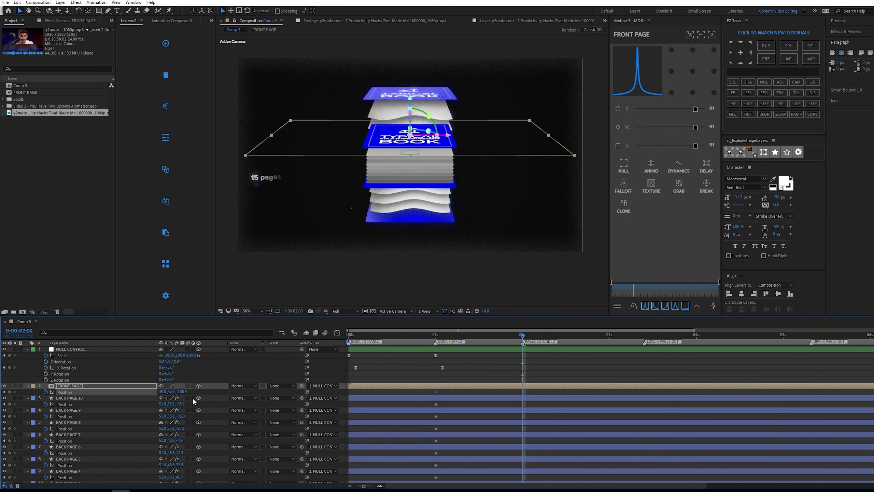
# - Spread the cover and pages apart at 2 seconds through their Z positions to match the reference, and hide the reference video
pyautogui.moveTo(182, 395); pyautogui.dragTo(91, 391)
pyautogui.moveTo(179, 403); pyautogui.dragTo(137, 425)
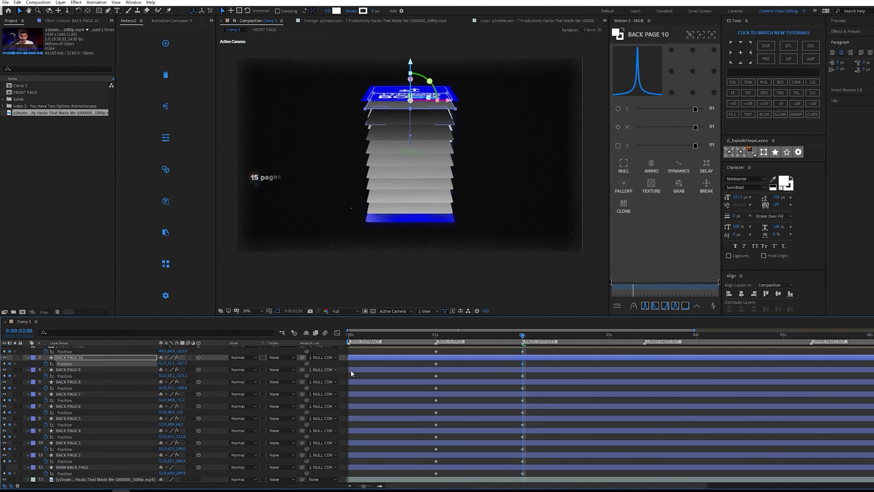
pyautogui.click(550, 367)
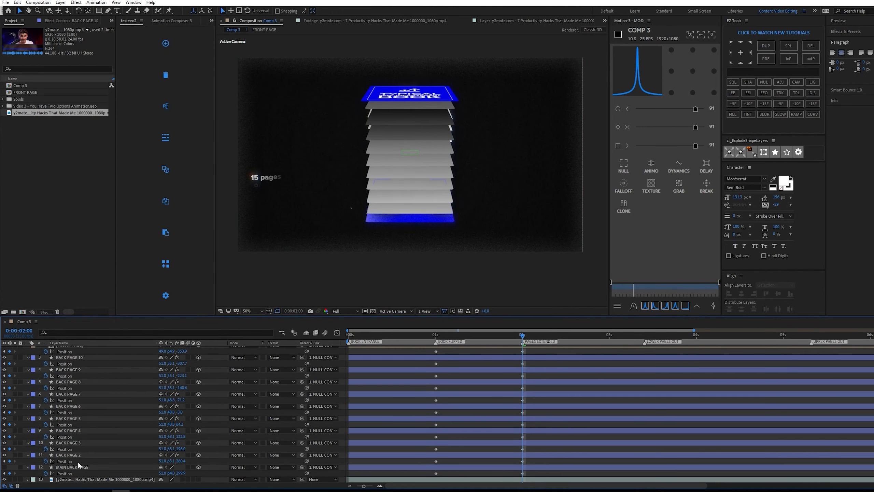
pyautogui.click(4, 478)
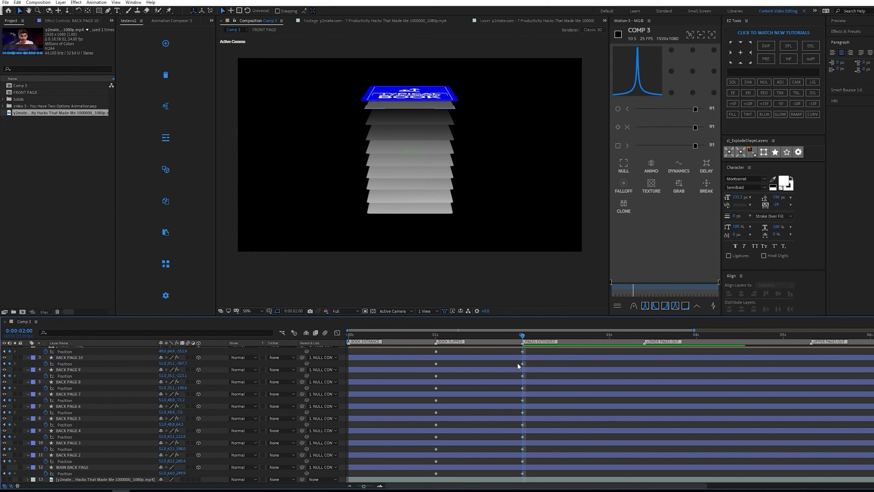
# - Undo a trial shift of the PAGES EXTENDED marker and preview the page spread from 1 second and from frame 20
pyautogui.moveTo(524, 341); pyautogui.dragTo(467, 342)
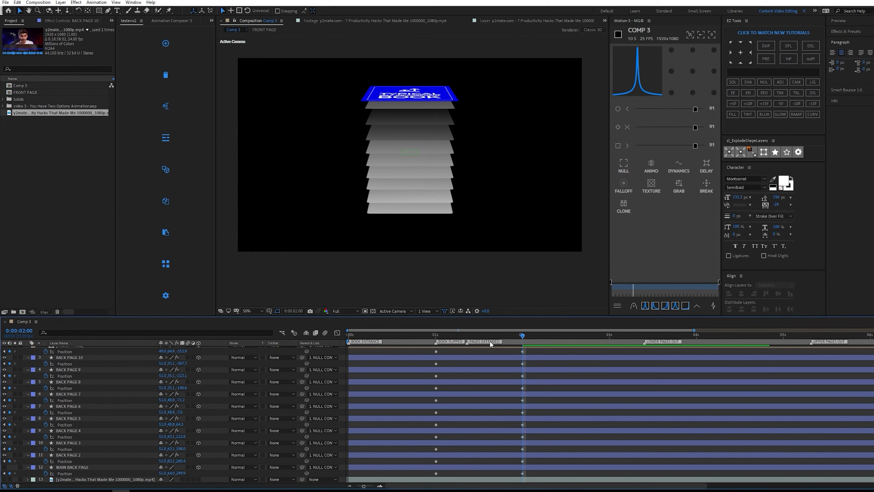
pyautogui.hotkey('ctrl', 'z')
pyautogui.click(436, 340)
pyautogui.press('space')
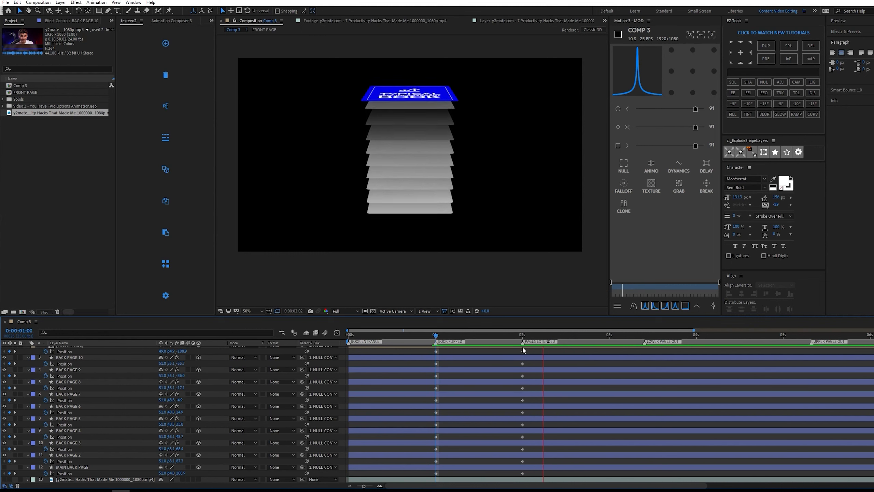
pyautogui.press('space')
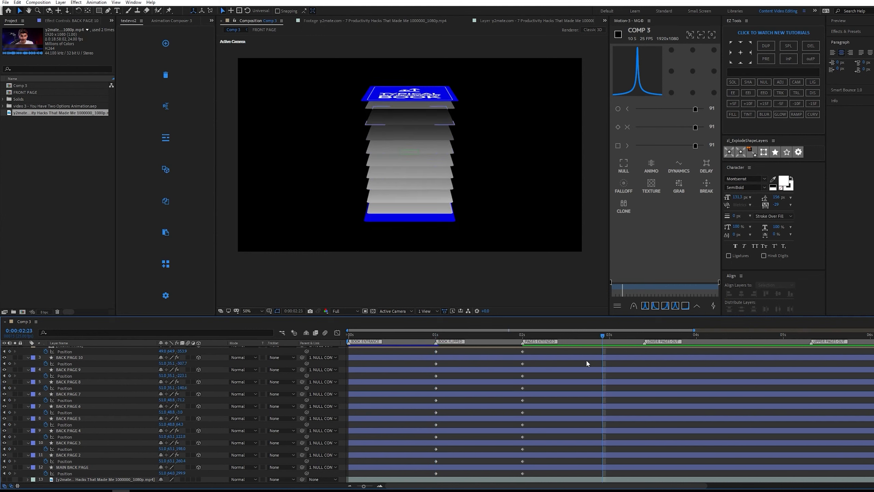
pyautogui.moveTo(546, 333); pyautogui.dragTo(417, 341)
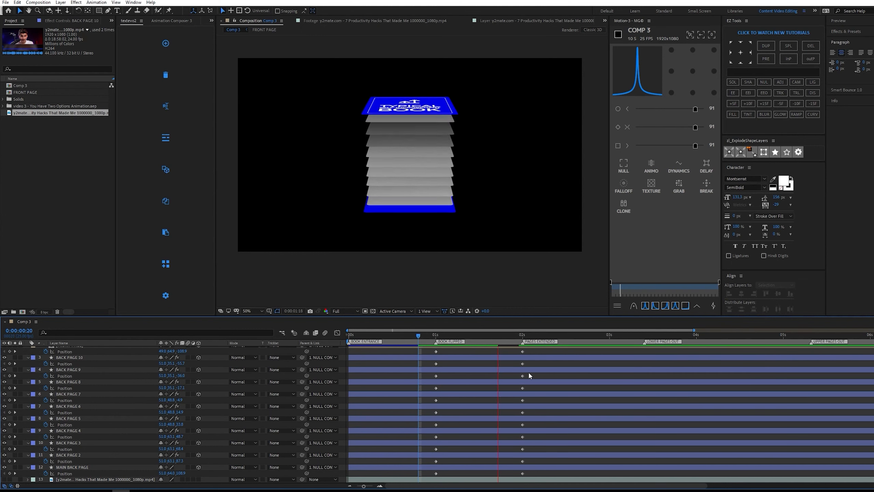
# - Apply Easy Ease to all cover and page Position keyframes and extend their speed graph handles to about 85% influence
pyautogui.moveTo(529, 348); pyautogui.dragTo(413, 481)
pyautogui.scroll(2, 447, 448)
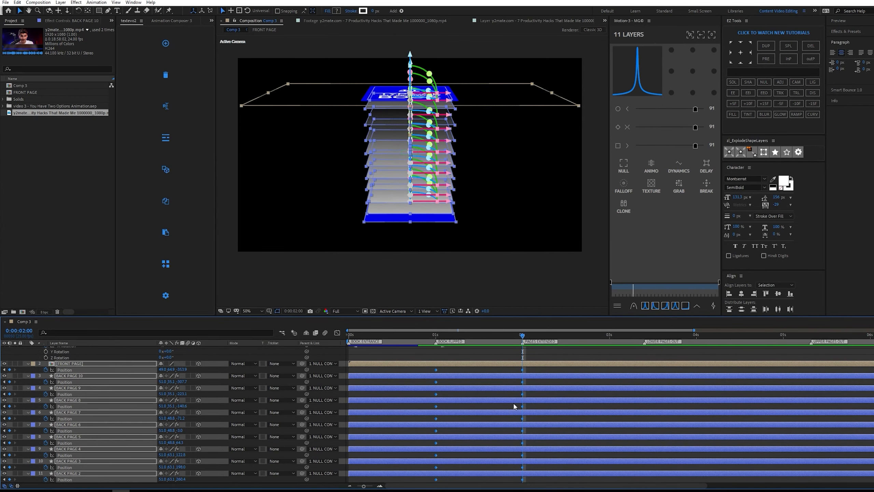
pyautogui.scroll(-2, 514, 407)
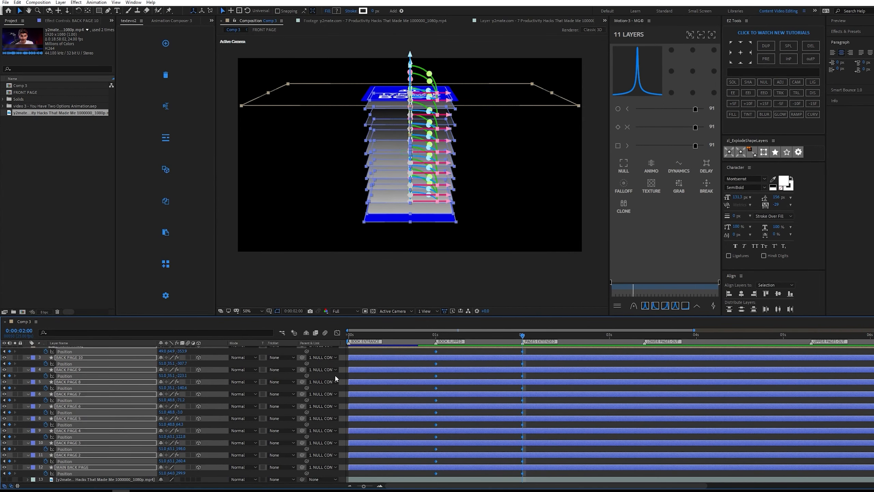
pyautogui.press('F9')
pyautogui.click(337, 333)
pyautogui.click(506, 451)
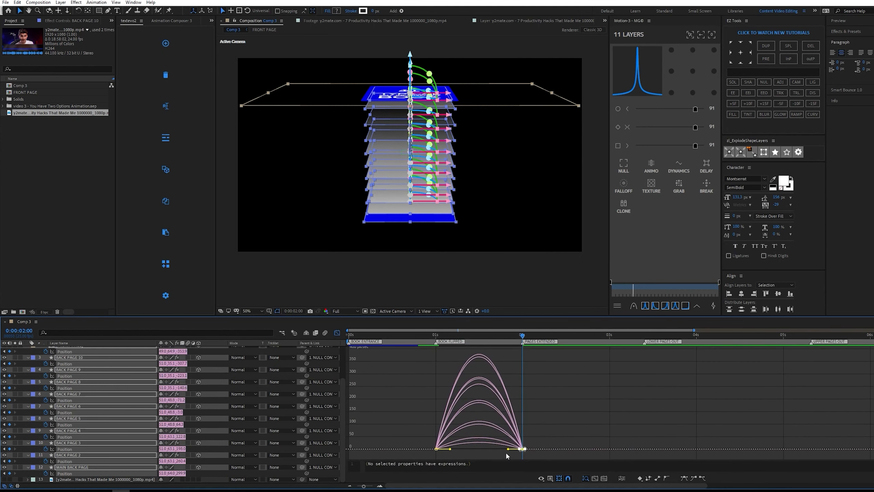
pyautogui.moveTo(508, 448); pyautogui.dragTo(476, 449)
pyautogui.click(448, 449)
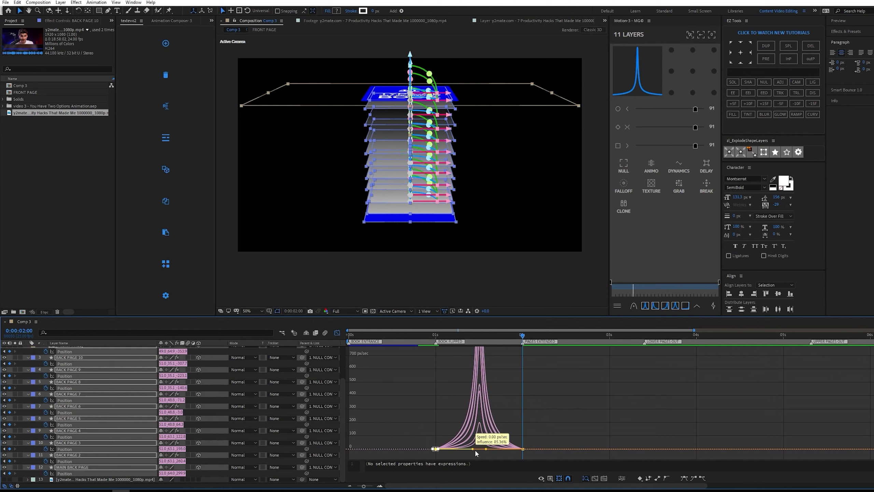
# - Set the composition preview resolution to Third and play the eased page spread from frame 23
pyautogui.click(489, 331)
pyautogui.moveTo(436, 332); pyautogui.dragTo(430, 331)
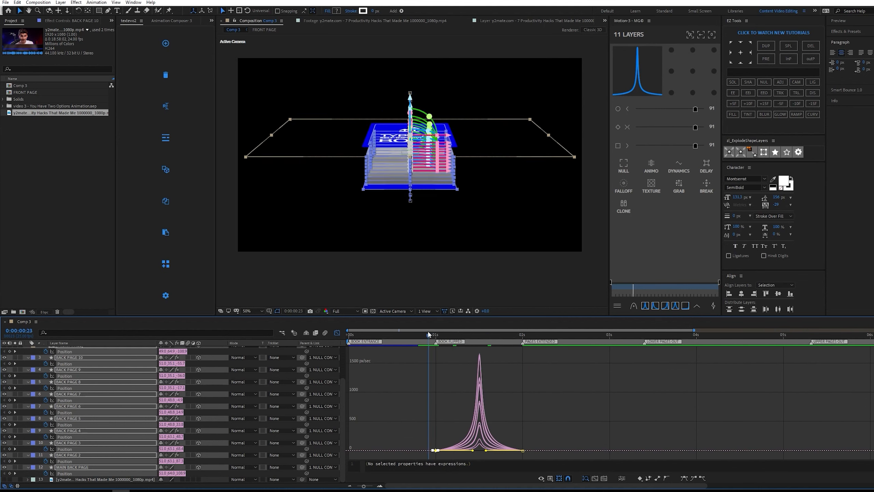
pyautogui.click(344, 311)
pyautogui.click(344, 344)
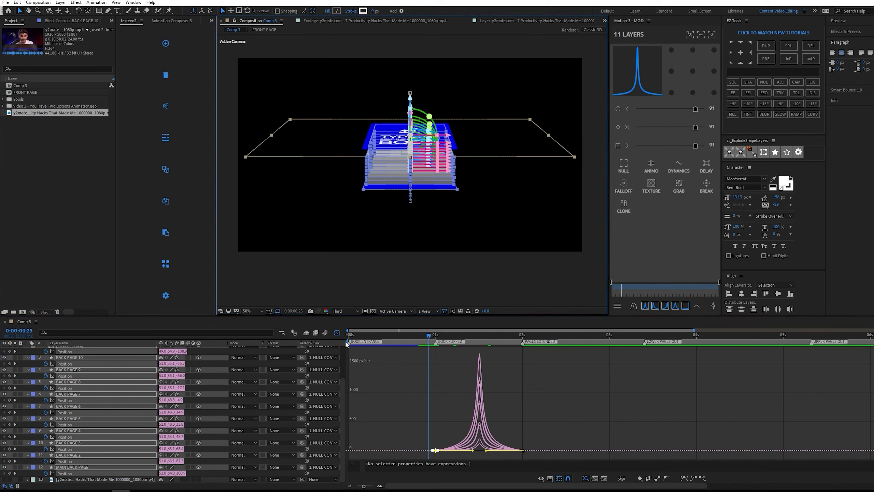
pyautogui.press('space')
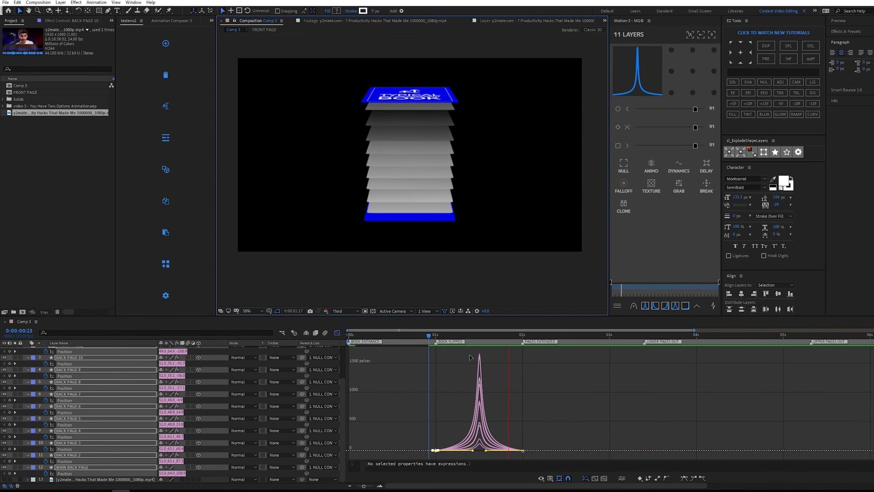
# - Replay the full book animation from the first frame and from frame 12, and check the extended pose near 2 seconds
pyautogui.moveTo(379, 334); pyautogui.dragTo(348, 335)
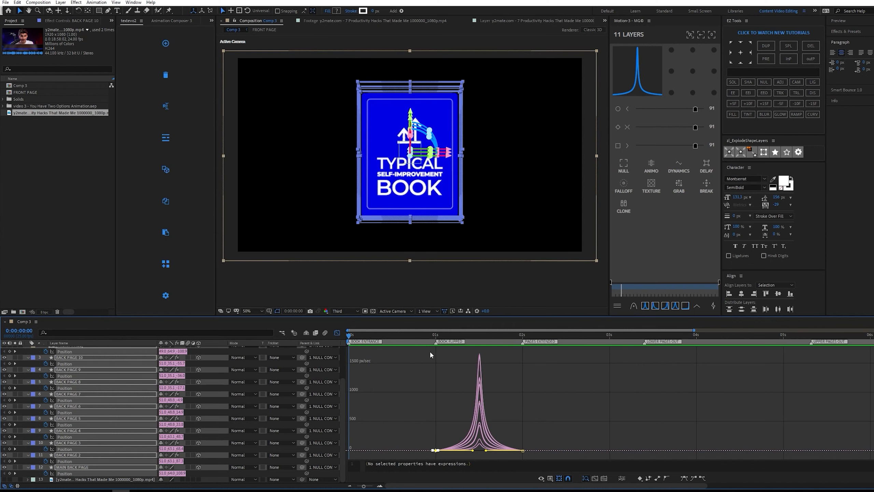
pyautogui.press('space')
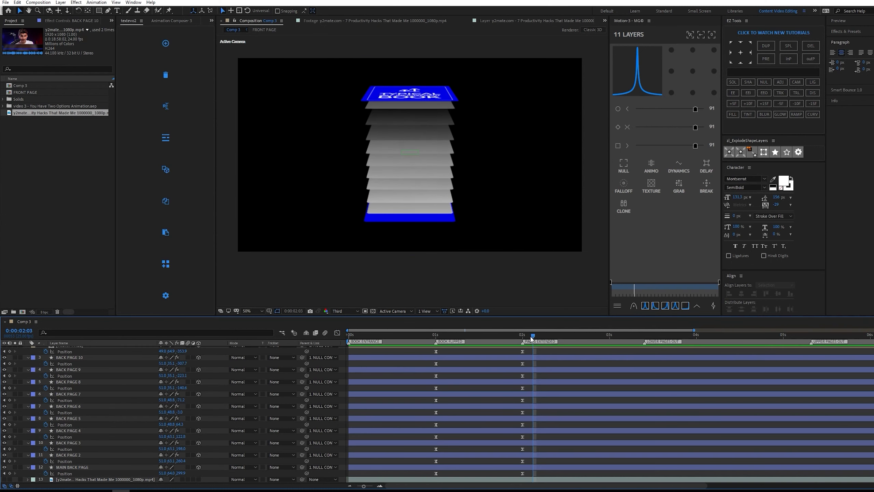
pyautogui.moveTo(532, 339); pyautogui.dragTo(392, 350)
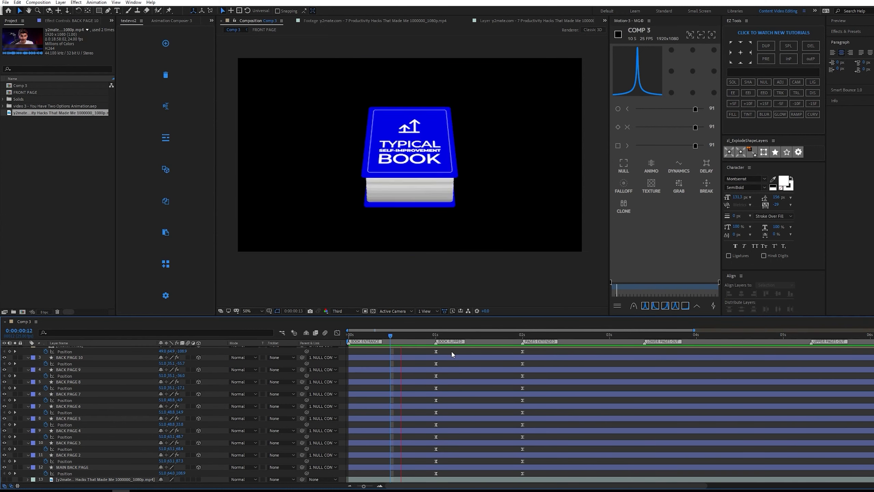
pyautogui.click(522, 335)
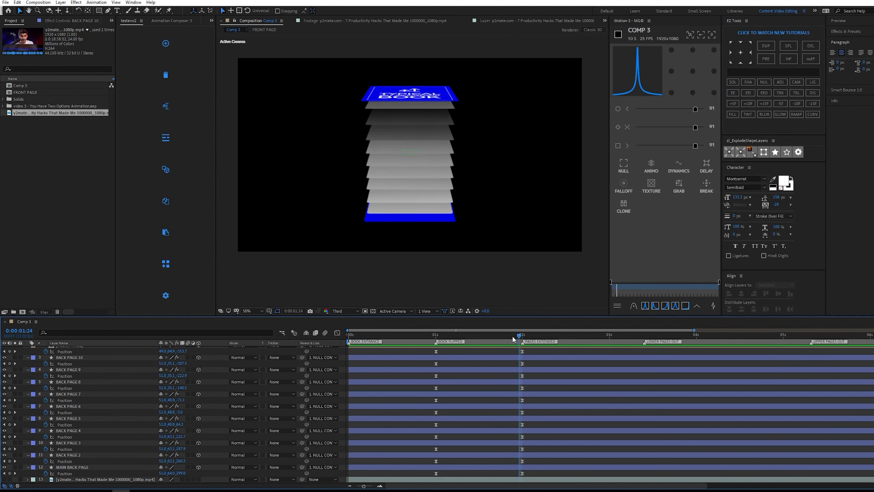
# - Solo the reference video at 2 seconds and examine the wave shape of its spread pages up close
pyautogui.click(75, 467)
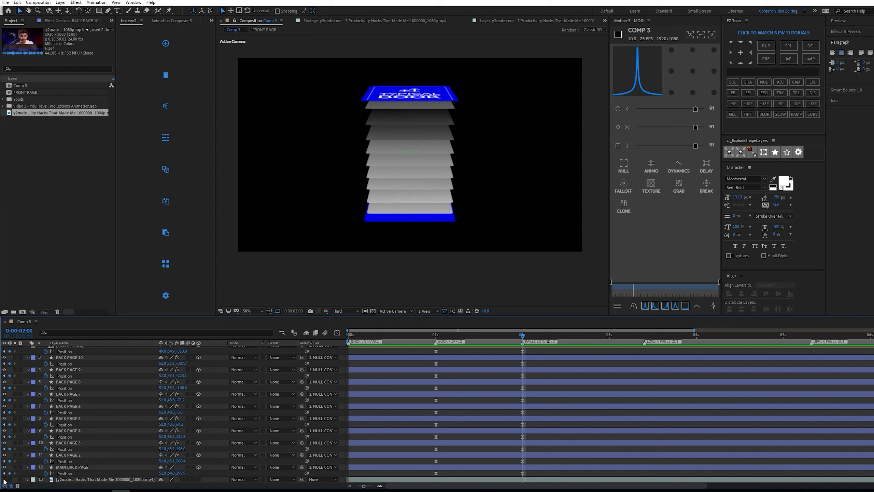
pyautogui.click(15, 479)
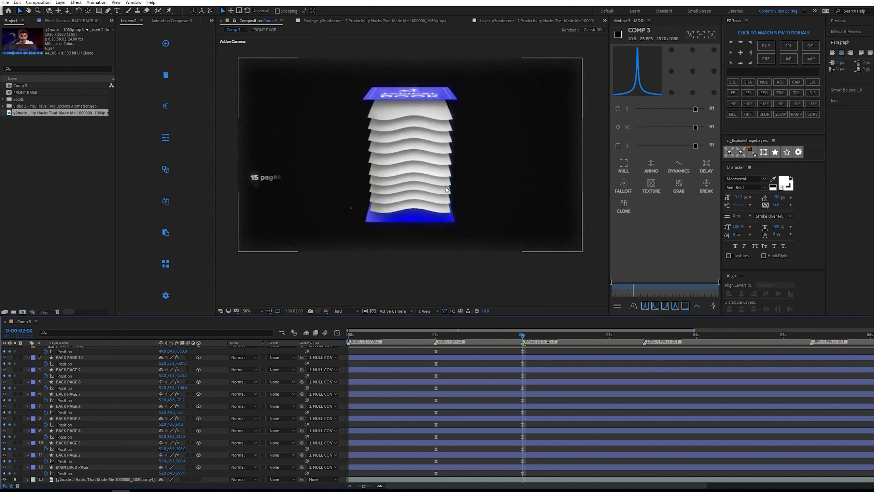
pyautogui.scroll(1, 400, 110)
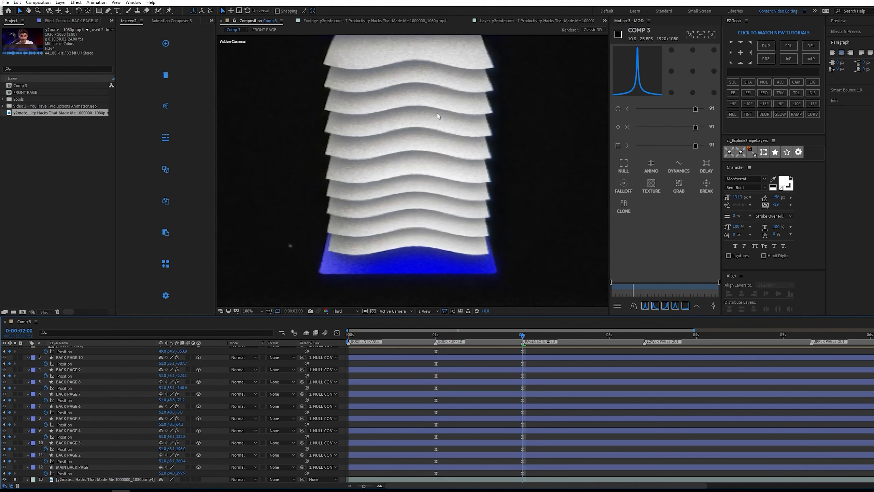
pyautogui.scroll(-1, 432, 116)
# - Solo BACK PAGE 10 over the reference video and compare its flat edge with the wavy pages
pyautogui.click(529, 358)
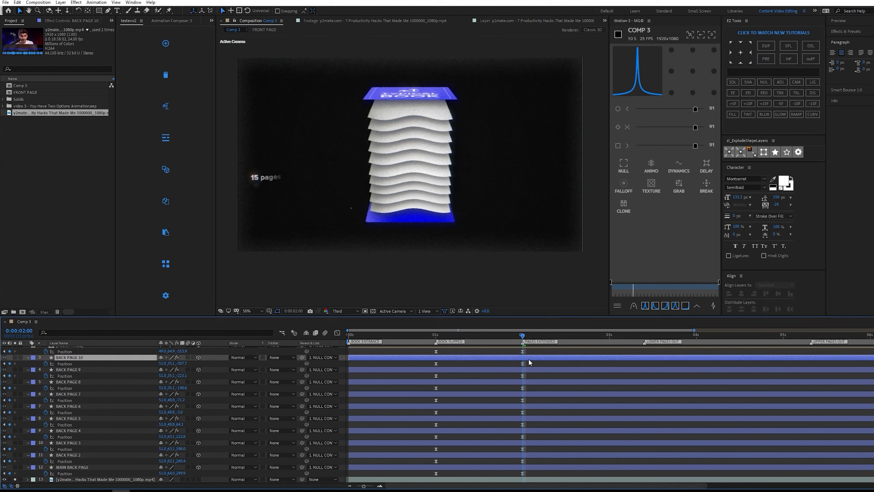
pyautogui.click(15, 358)
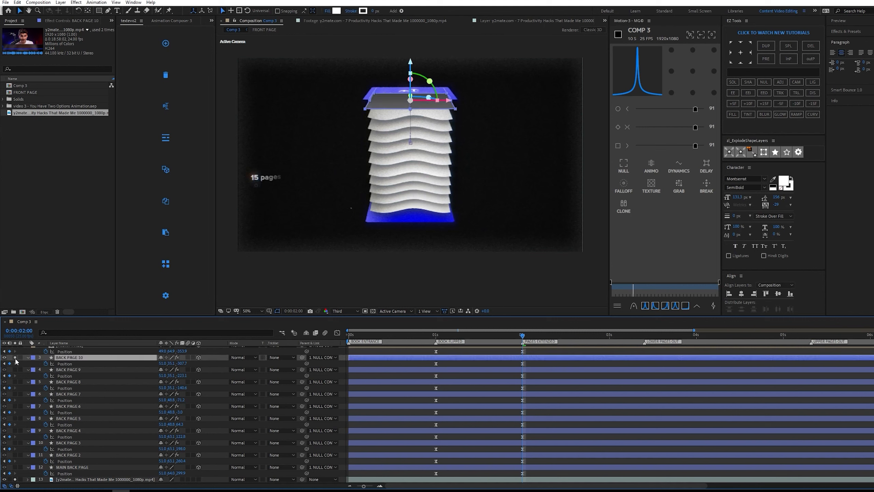
pyautogui.scroll(1, 394, 100)
pyautogui.moveTo(450, 109); pyautogui.dragTo(451, 198)
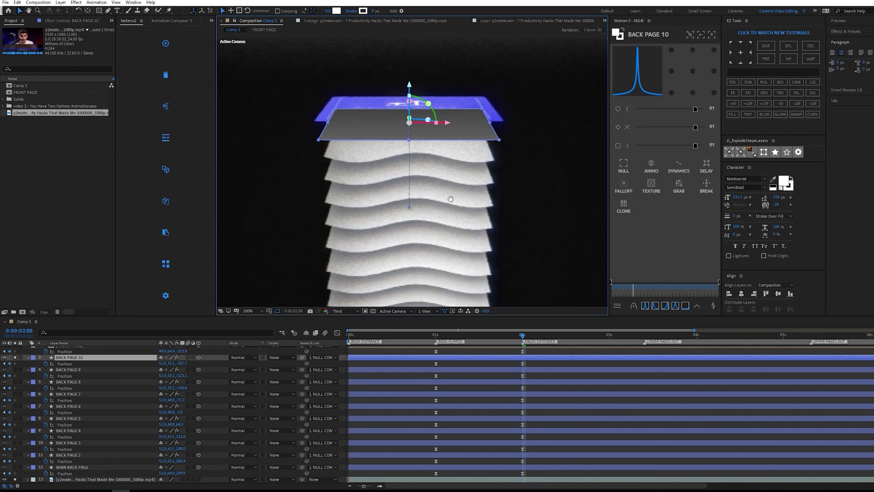
pyautogui.scroll(1, 378, 137)
pyautogui.moveTo(359, 130); pyautogui.dragTo(419, 160)
pyautogui.press('v')
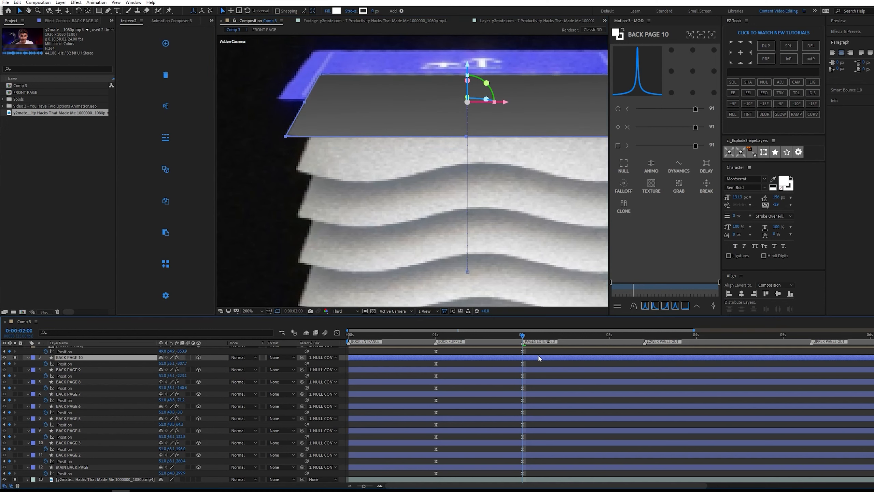
# - Apply Wave Warp to BACK PAGE 10 with Wave Height 18, Wave Width about 175 and Direction -90°
pyautogui.click(846, 32)
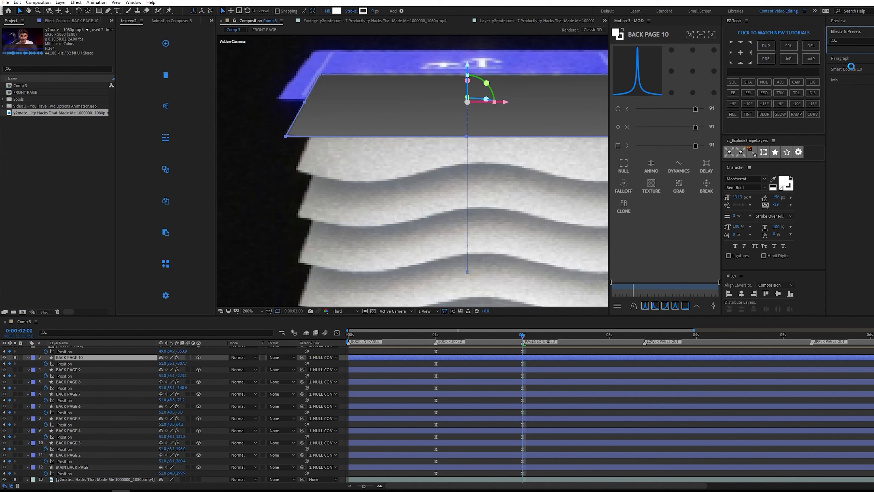
pyautogui.click(550, 362)
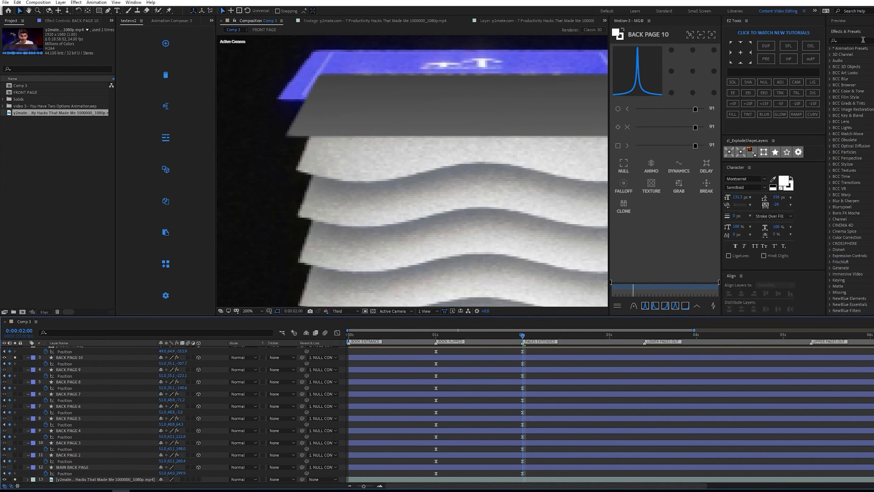
pyautogui.click(543, 357)
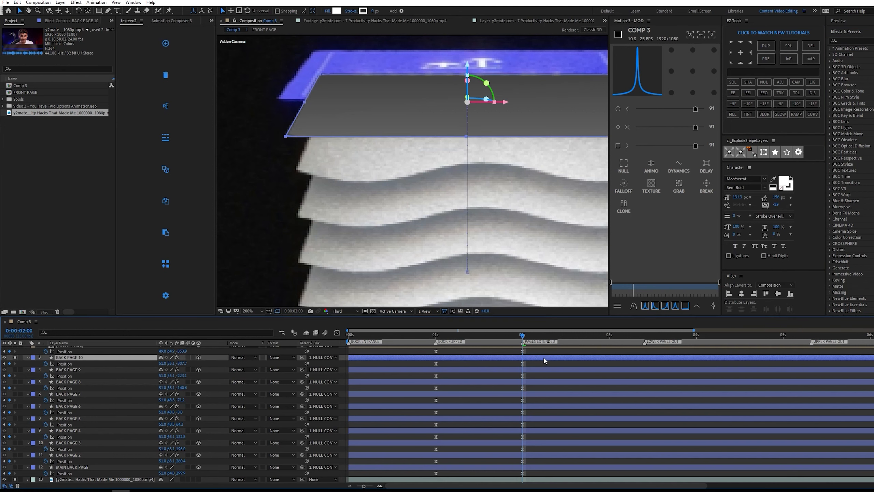
pyautogui.hotkey('ctrl', 'space')
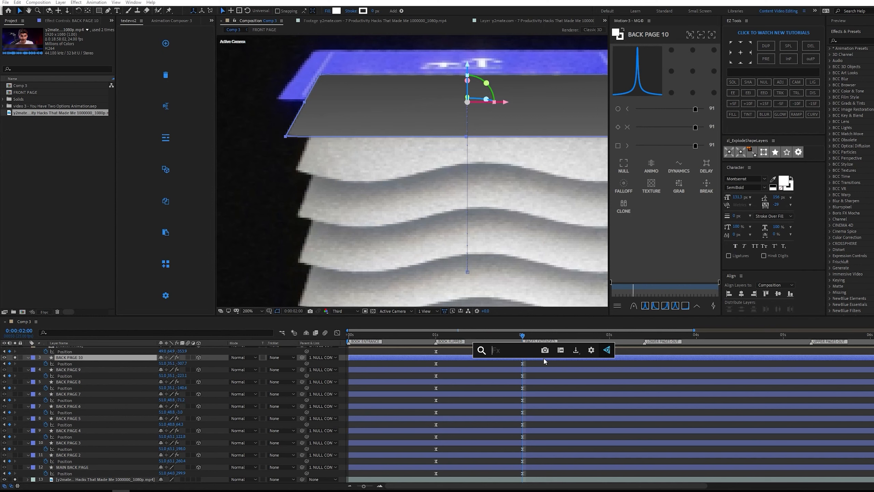
pyautogui.write('wave wa')
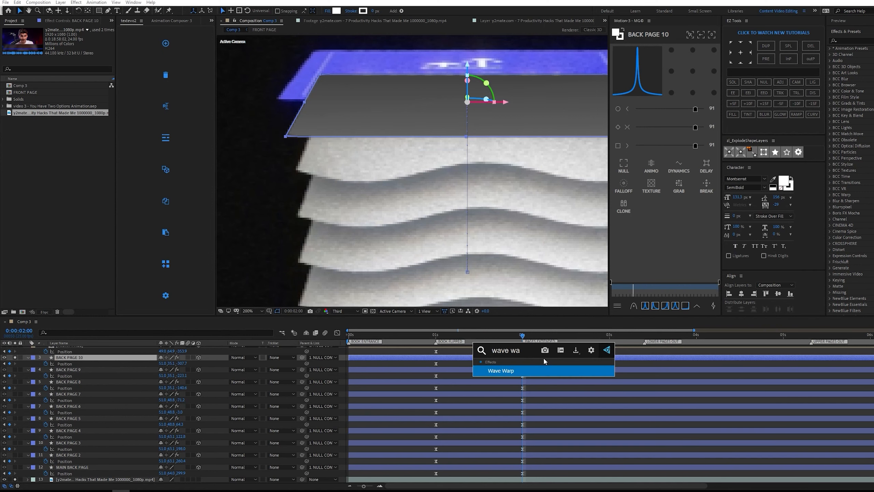
pyautogui.press('Return')
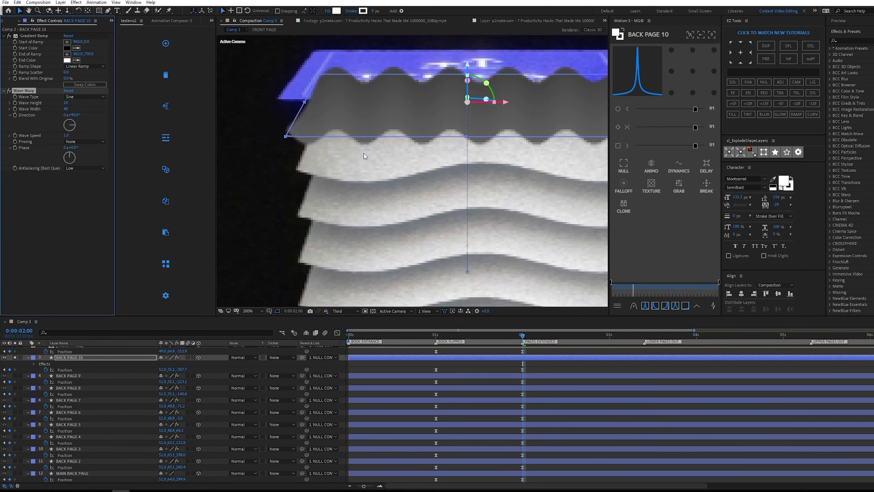
pyautogui.press(',')
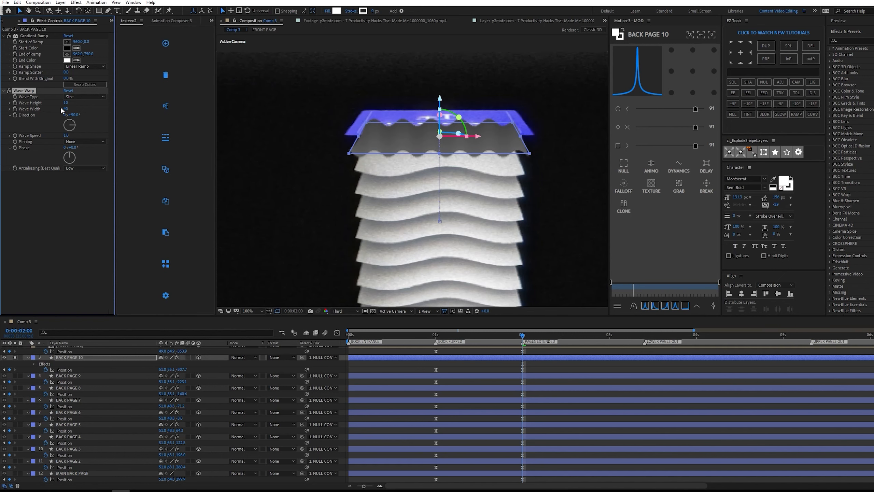
pyautogui.moveTo(68, 104)
pyautogui.mouseDown()
pyautogui.moveTo(57, 101)
pyautogui.moveTo(74, 98)
pyautogui.moveTo(76, 109)
pyautogui.moveTo(56, 107)
pyautogui.moveTo(66, 103)
pyautogui.mouseUp()
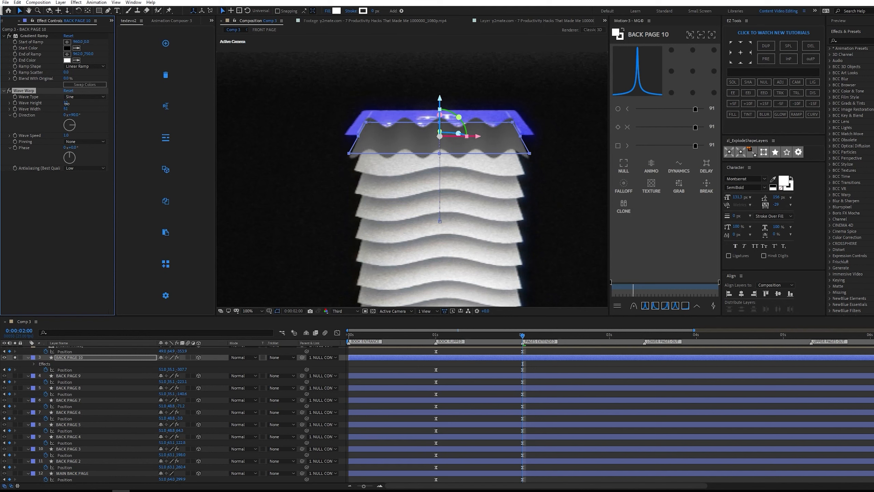
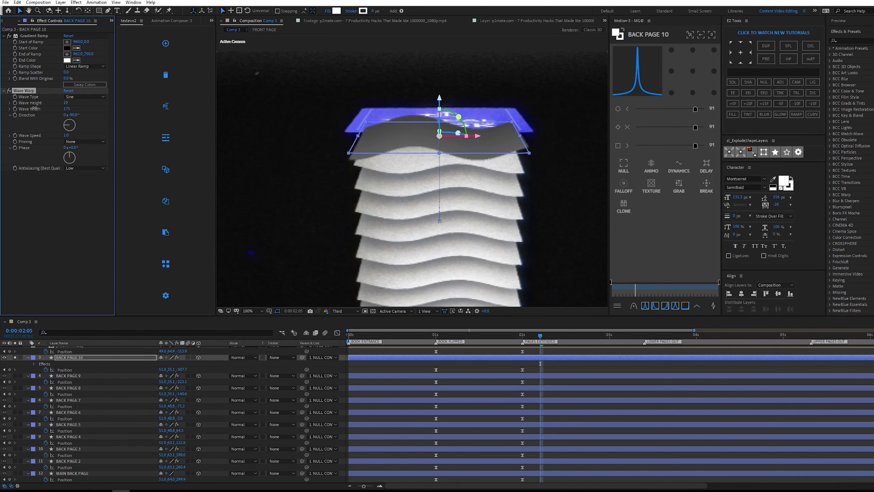
# - Preview the waving BACK PAGE 10 against the reference video from frame 24
pyautogui.click(433, 333)
pyautogui.press('space')
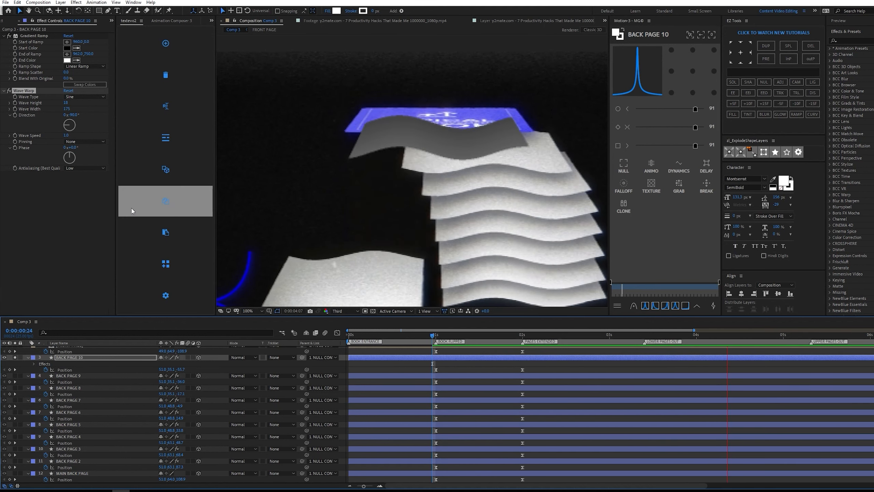
pyautogui.press('space')
pyautogui.press('-')
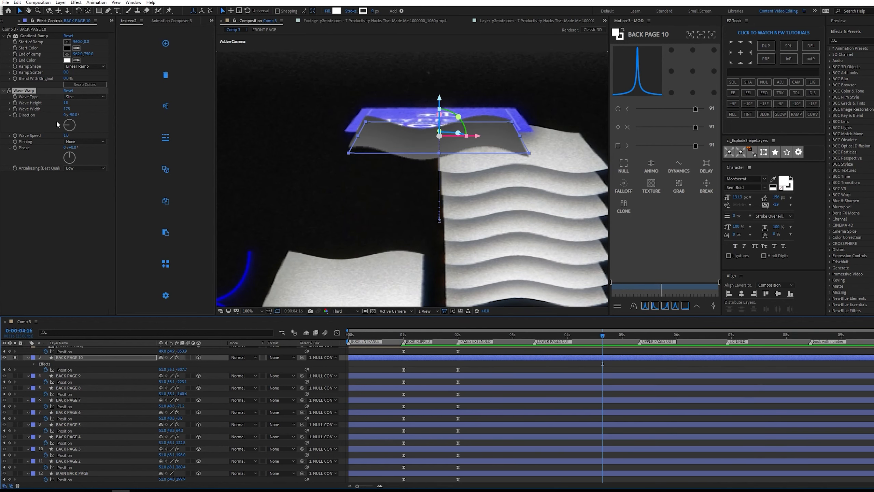
# - Paste the Wave Warp effect from BACK PAGE 10 onto BACK PAGE 9 through BACK PAGE 2
pyautogui.click(97, 376)
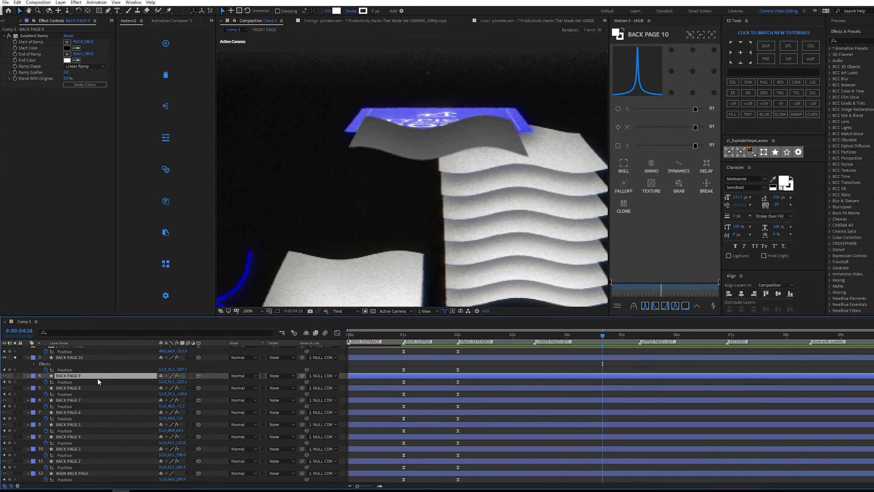
pyautogui.scroll(-1, 95, 413)
pyautogui.keyDown('shift'); pyautogui.click(81, 454); pyautogui.keyUp('shift')
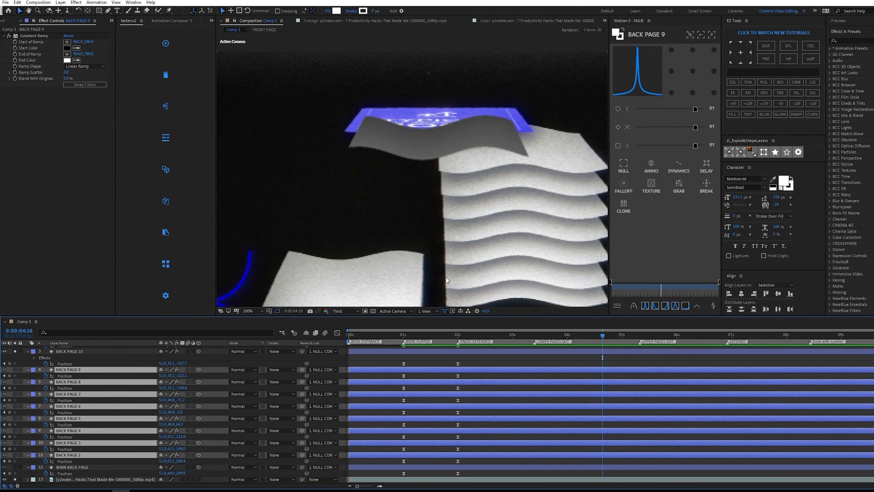
pyautogui.hotkey('ctrl', 'v')
pyautogui.scroll(-1, 432, 272)
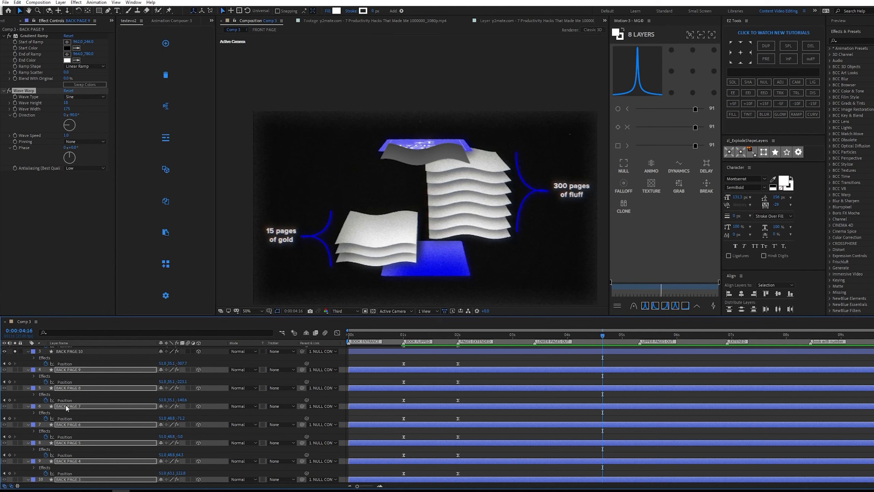
pyautogui.scroll(3, 53, 386)
pyautogui.scroll(-5, 86, 410)
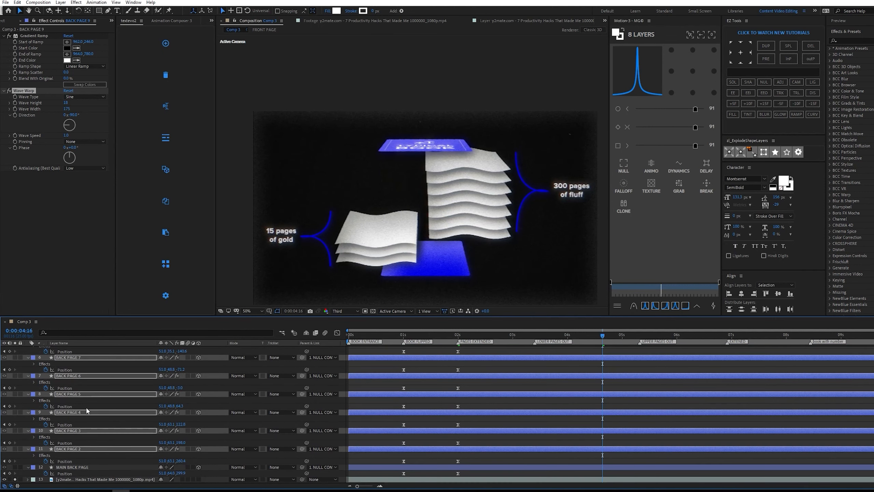
# - Show all book layers without the reference video and play the wavy-page animation from the beginning
pyautogui.click(69, 480)
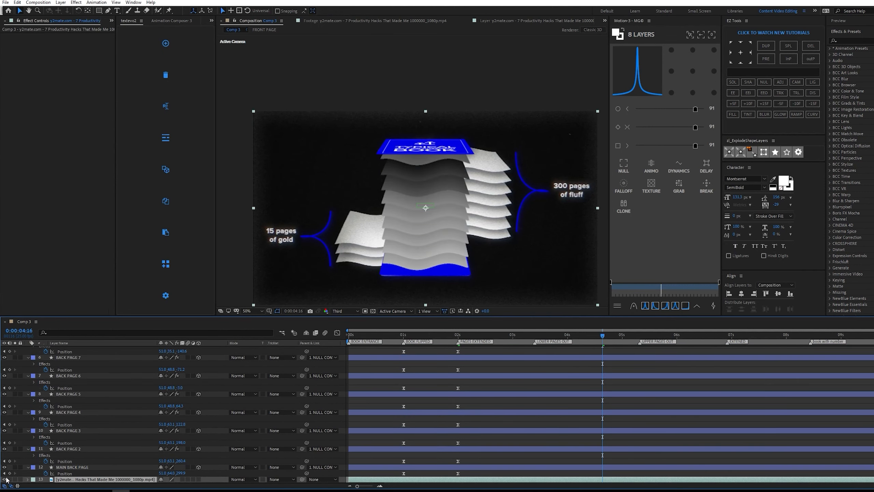
pyautogui.click(4, 479)
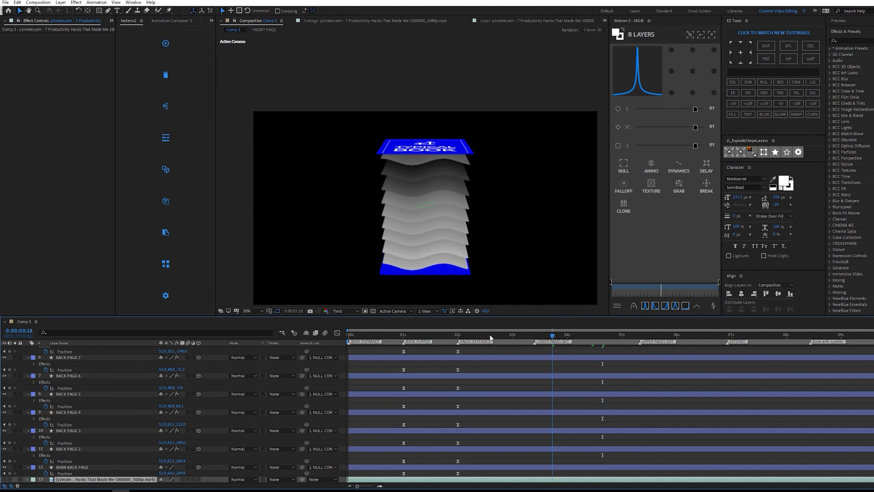
pyautogui.moveTo(491, 337); pyautogui.dragTo(351, 348)
pyautogui.press('space')
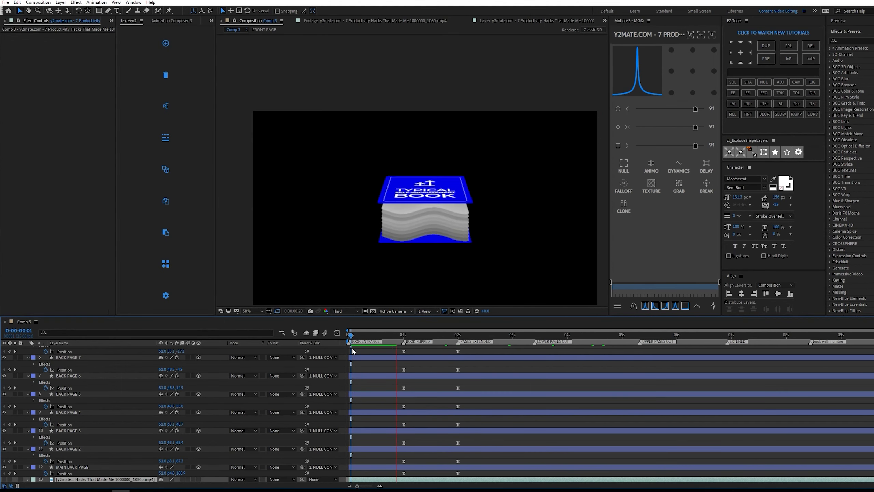
pyautogui.click(417, 341)
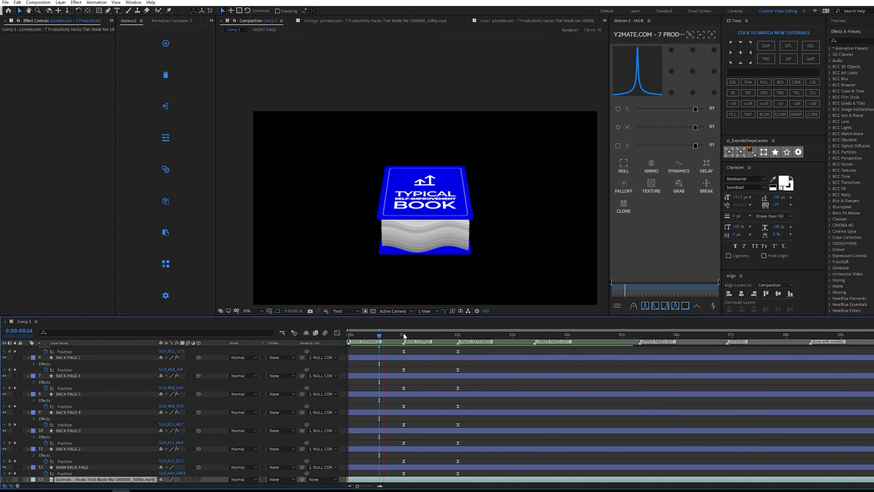
pyautogui.press('space')
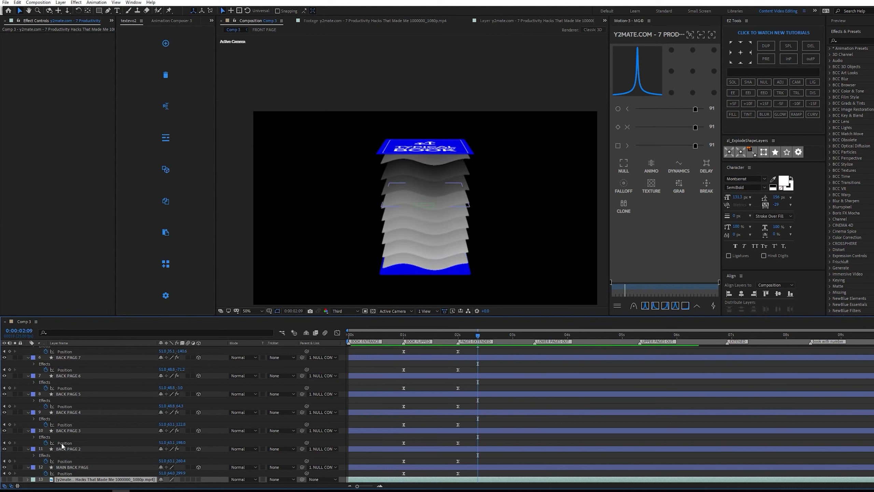
# - Solo the reference video and review from about 2 seconds how the lower pages slide out of the stack
pyautogui.click(4, 479)
pyautogui.press('space')
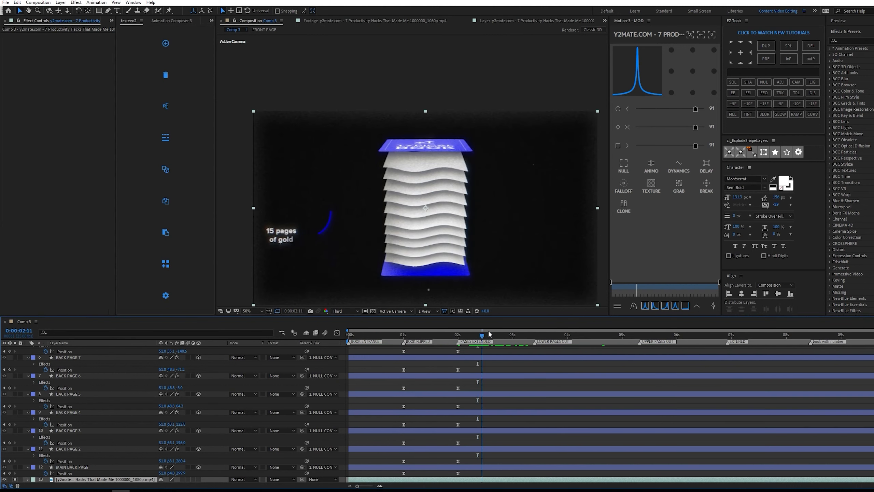
pyautogui.moveTo(540, 326); pyautogui.dragTo(472, 326)
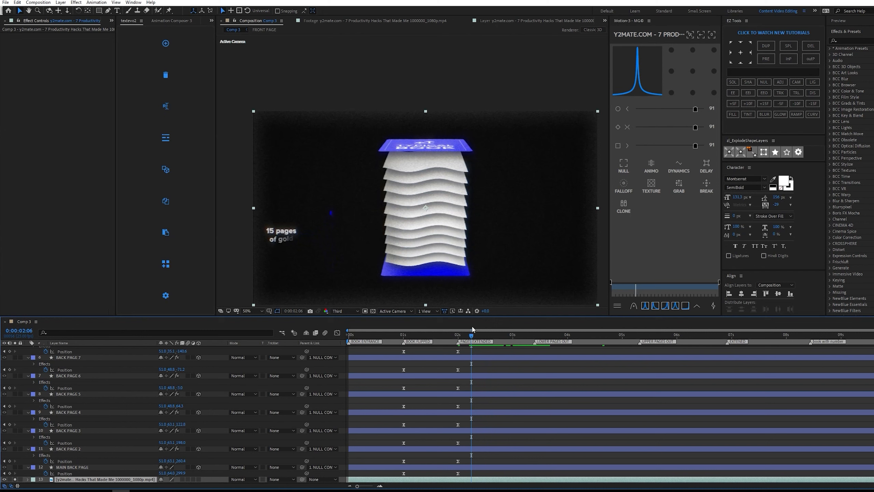
pyautogui.press('space')
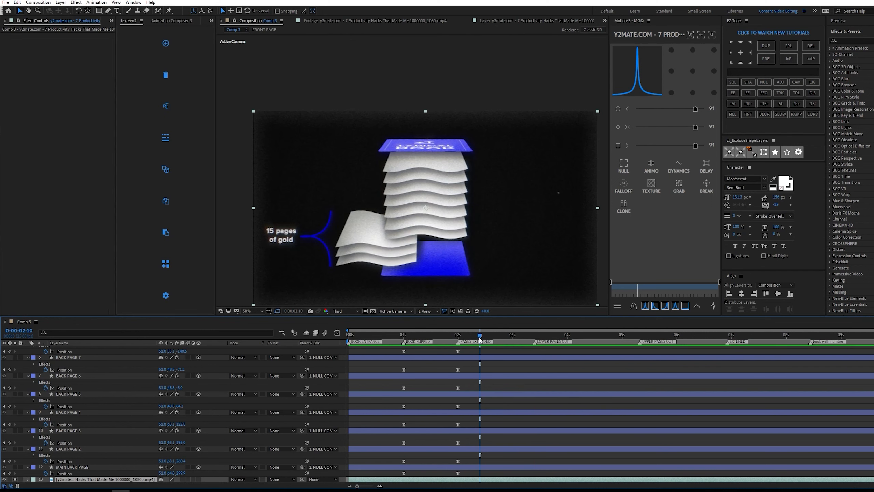
# - At the LOWER PAGES OUT marker, add Position keyframes to BACK PAGE 2, 3 and 4 and set their X position to -224
pyautogui.click(535, 333)
pyautogui.click(83, 447)
pyautogui.keyDown('shift'); pyautogui.click(95, 413); pyautogui.keyUp('shift')
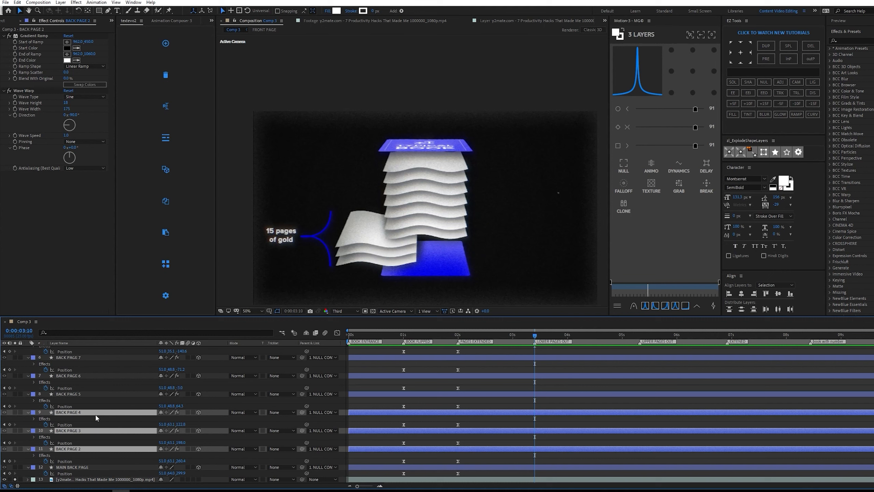
pyautogui.press('u')
pyautogui.press('p')
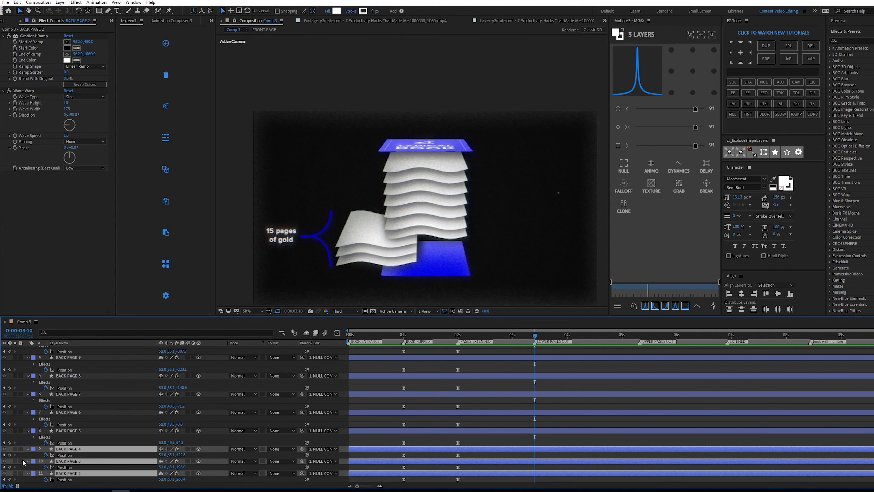
pyautogui.click(9, 455)
pyautogui.scroll(-1, 124, 400)
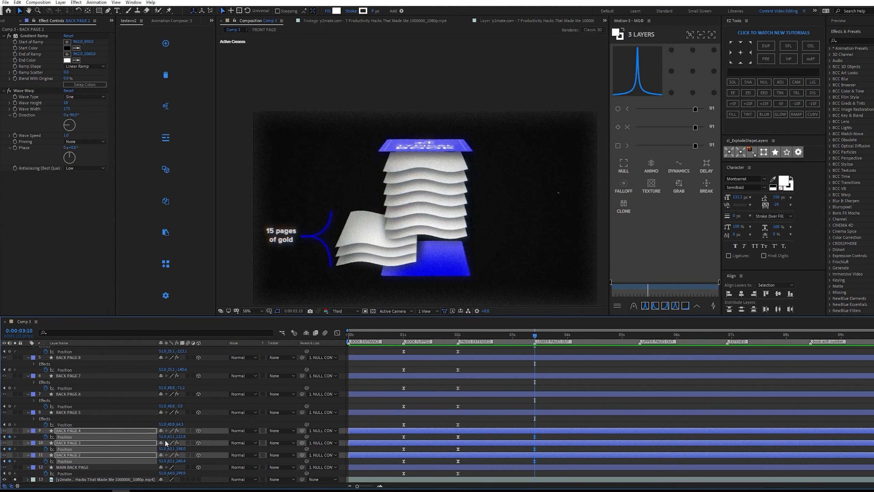
pyautogui.moveTo(161, 436); pyautogui.dragTo(58, 435)
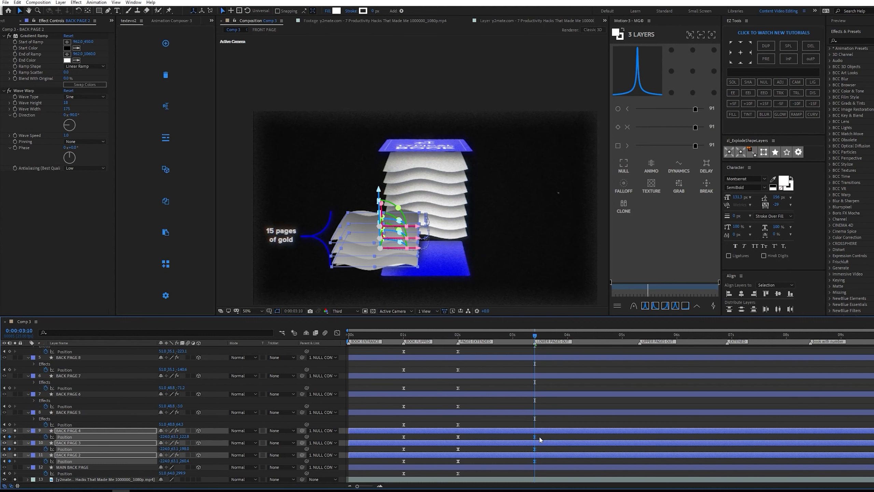
# - Try to set the spatial interpolation of the Position keyframes on BACK PAGE 2, 3 and 4 to Linear
pyautogui.moveTo(543, 435); pyautogui.dragTo(384, 464)
pyautogui.click(338, 333)
pyautogui.moveTo(373, 402); pyautogui.dragTo(427, 465)
pyautogui.click(338, 333)
pyautogui.moveTo(547, 438); pyautogui.dragTo(394, 462)
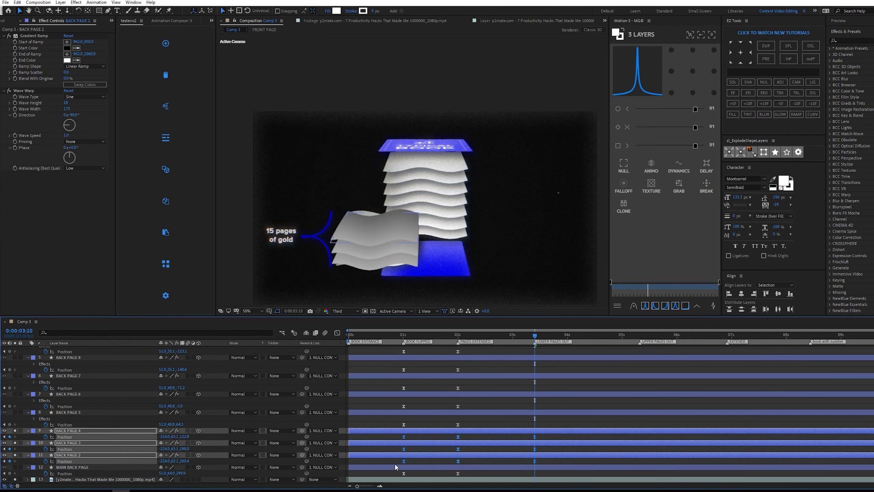
pyautogui.rightClick(534, 462)
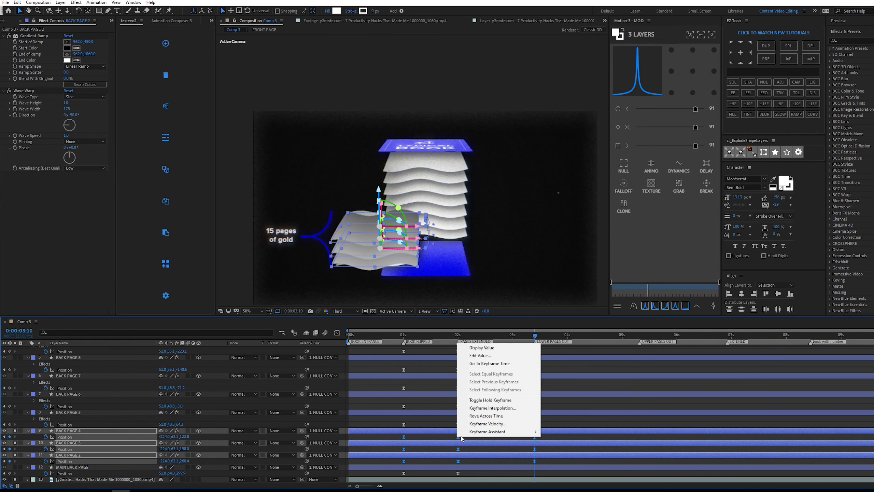
pyautogui.click(569, 432)
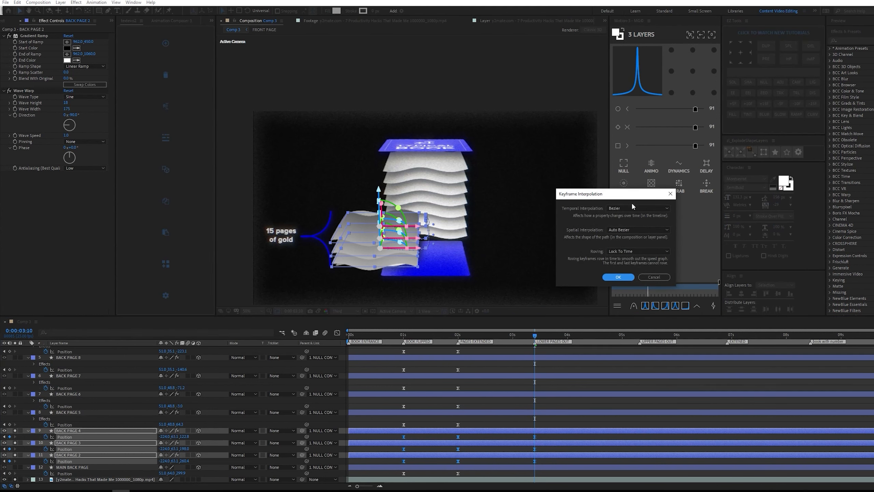
pyautogui.click(633, 229)
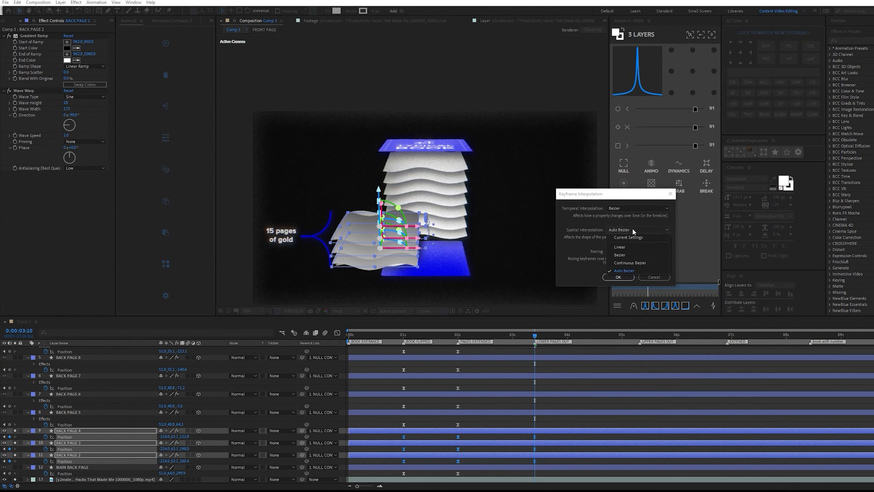
pyautogui.click(632, 243)
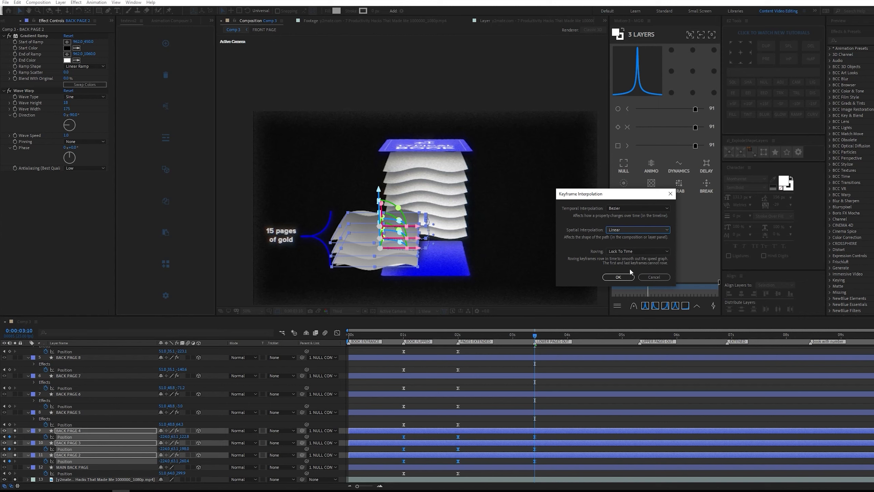
pyautogui.click(623, 277)
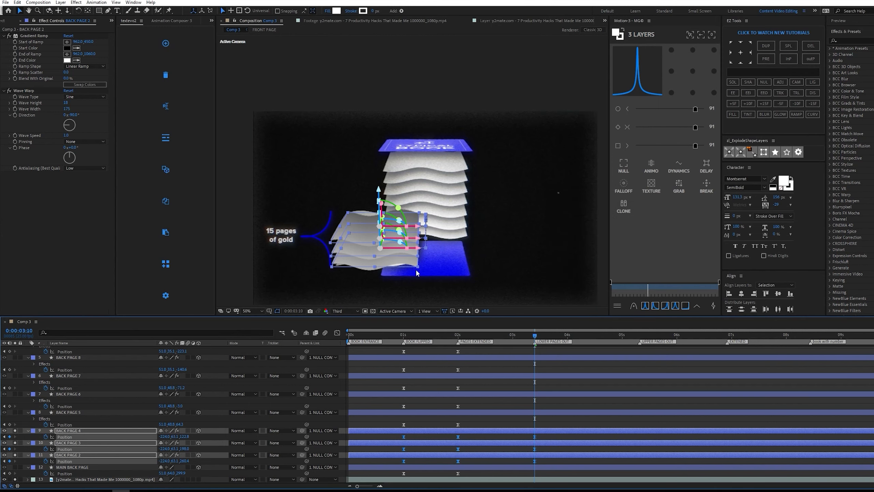
# - Play the lower pages sliding out from about 0:00:01:18 and inspect their motion paths and speed graph
pyautogui.scroll(3, 471, 279)
pyautogui.scroll(-1, 473, 266)
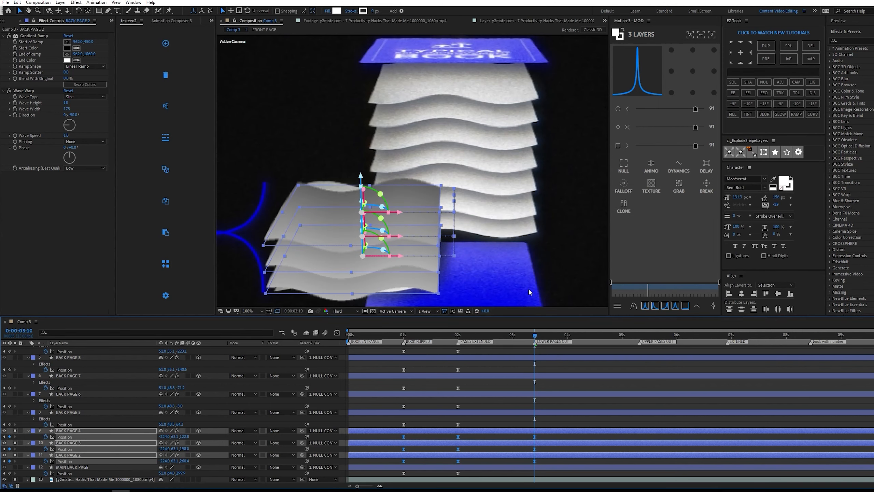
pyautogui.scroll(-2, 509, 260)
pyautogui.click(442, 334)
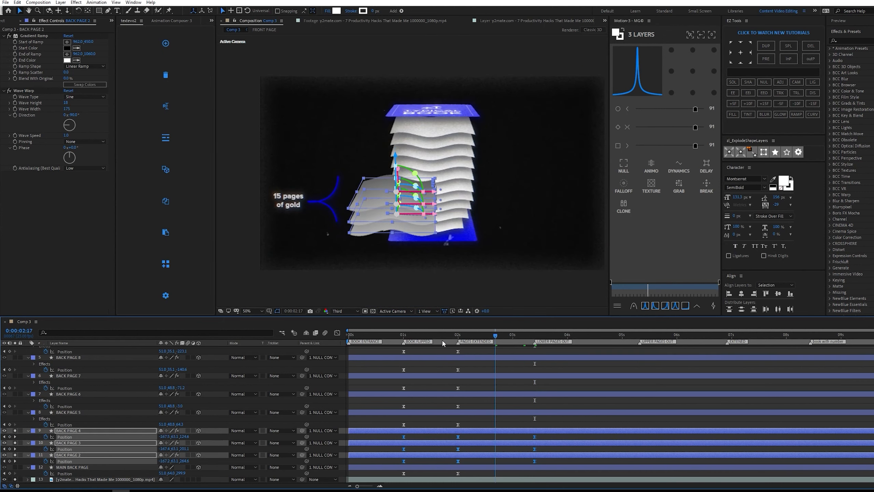
pyautogui.press('space')
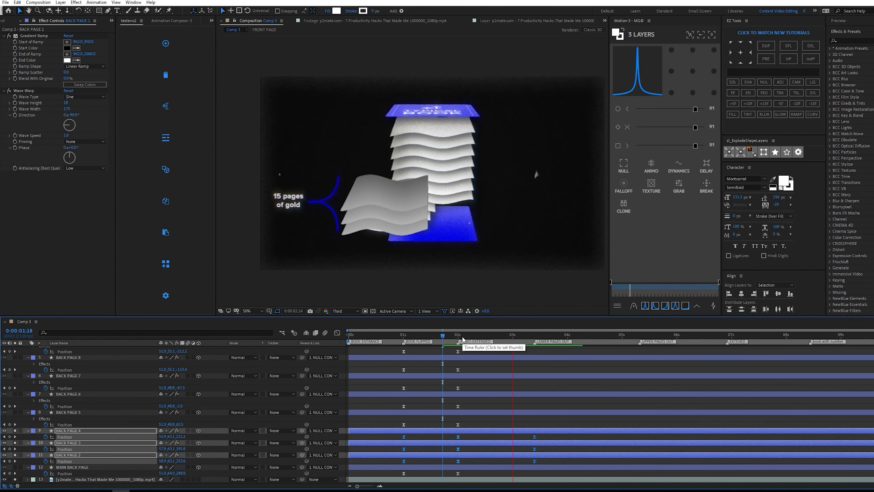
pyautogui.press('space')
pyautogui.moveTo(465, 333); pyautogui.dragTo(481, 331)
pyautogui.scroll(3, 444, 189)
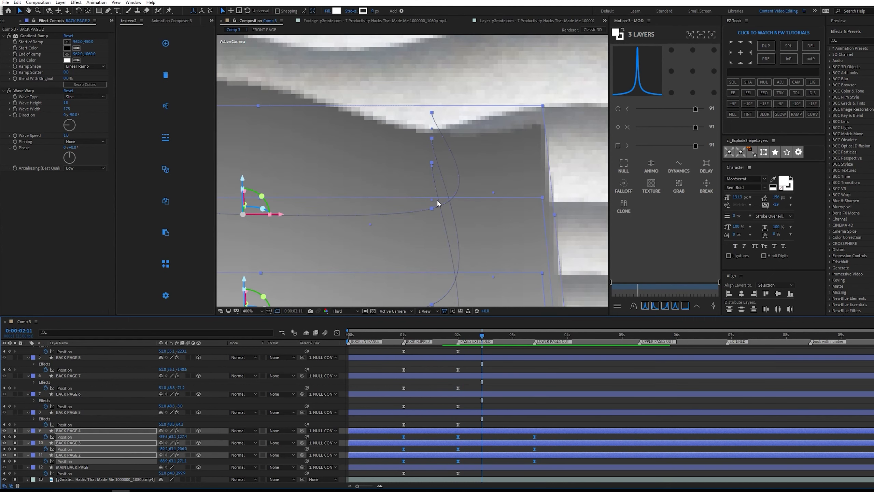
pyautogui.scroll(-2, 487, 205)
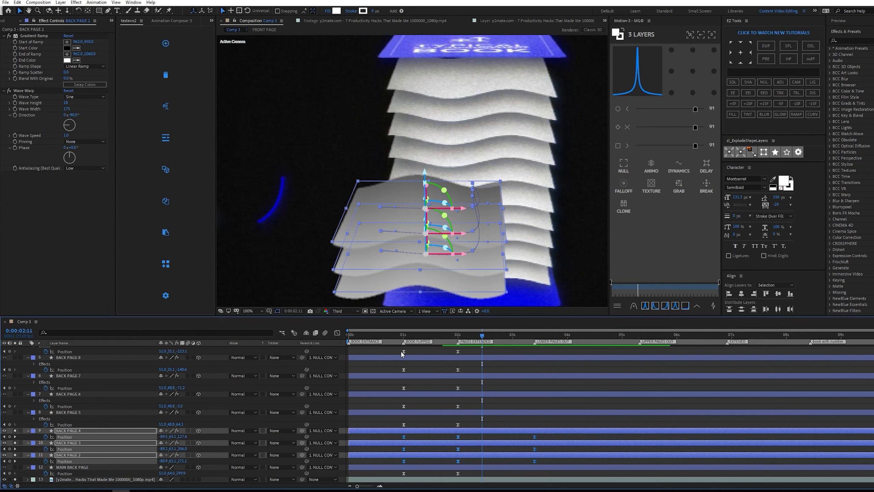
pyautogui.click(337, 332)
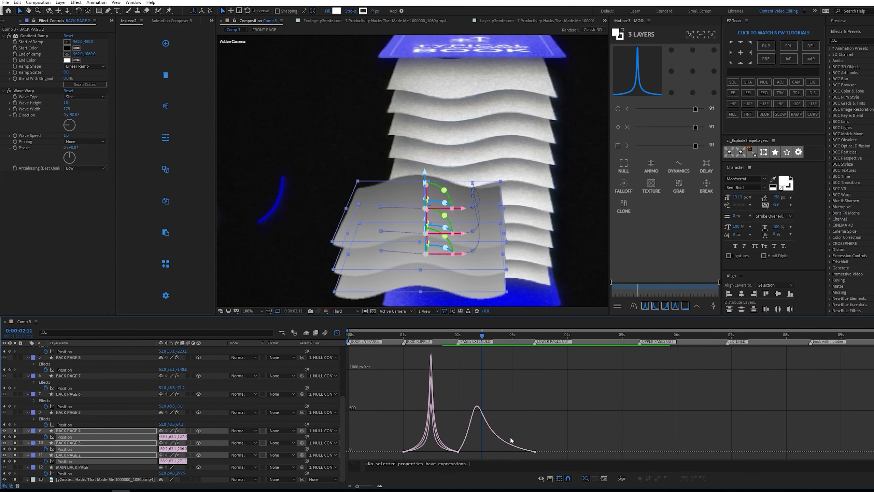
pyautogui.click(337, 333)
# - Set the spatial interpolation of all Position keyframes on BACK PAGE 2, 3 and 4 to Linear
pyautogui.moveTo(544, 463); pyautogui.dragTo(401, 434)
pyautogui.rightClick(403, 437)
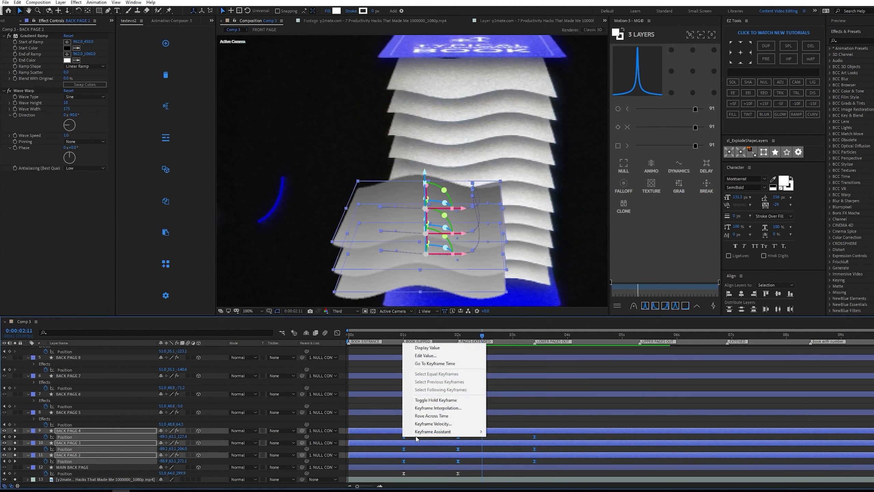
pyautogui.click(460, 408)
pyautogui.click(644, 230)
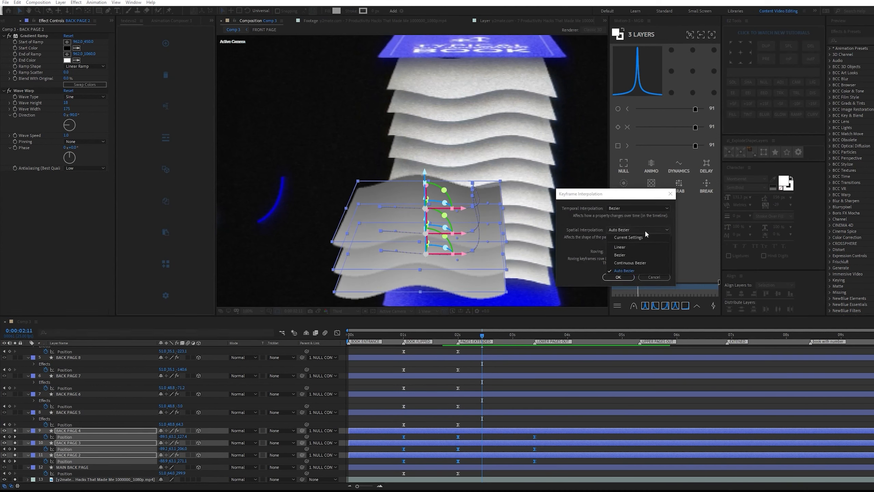
pyautogui.click(638, 252)
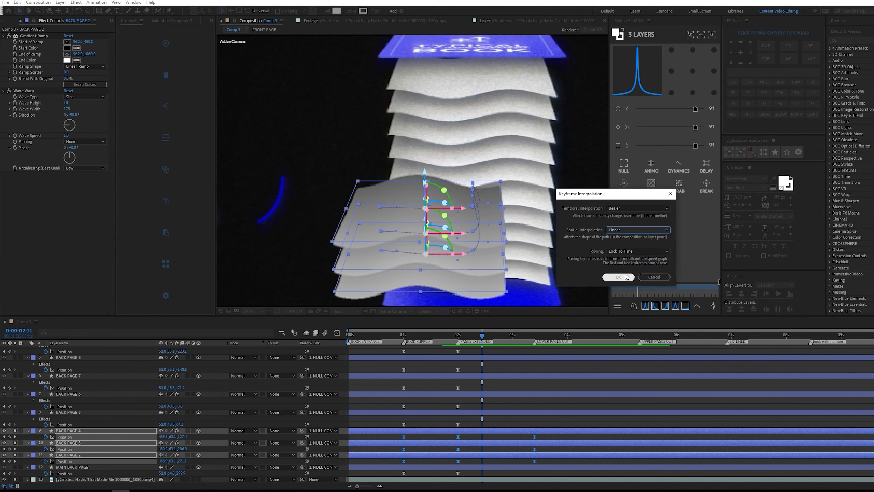
pyautogui.click(618, 277)
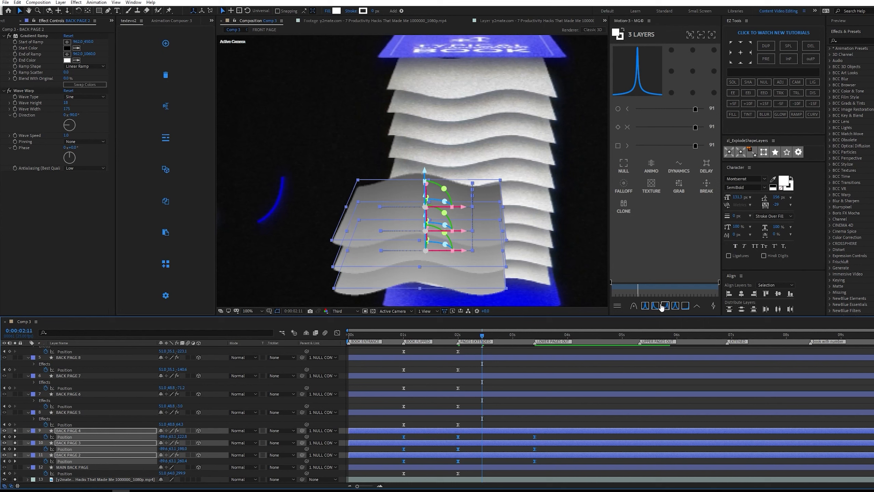
# - Set the easing of the selected Position keyframes on BACK PAGE 2, 3 and 4 to 80 and preview the animation
pyautogui.click(645, 306)
pyautogui.press('space')
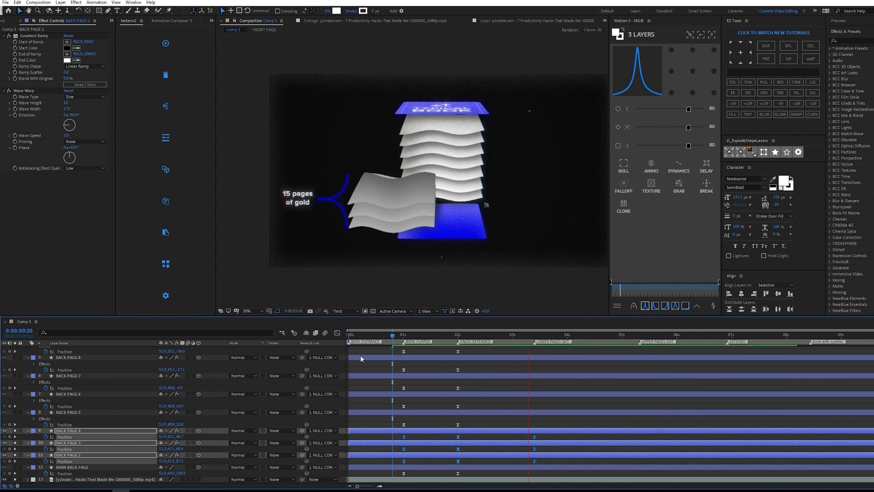
pyautogui.press('space')
# - Set the slide-out keyframes of BACK PAGE 2, 3 and 4 to 85 easing and move their end keyframes slightly past the LOWER PAGES OUT marker
pyautogui.click(337, 333)
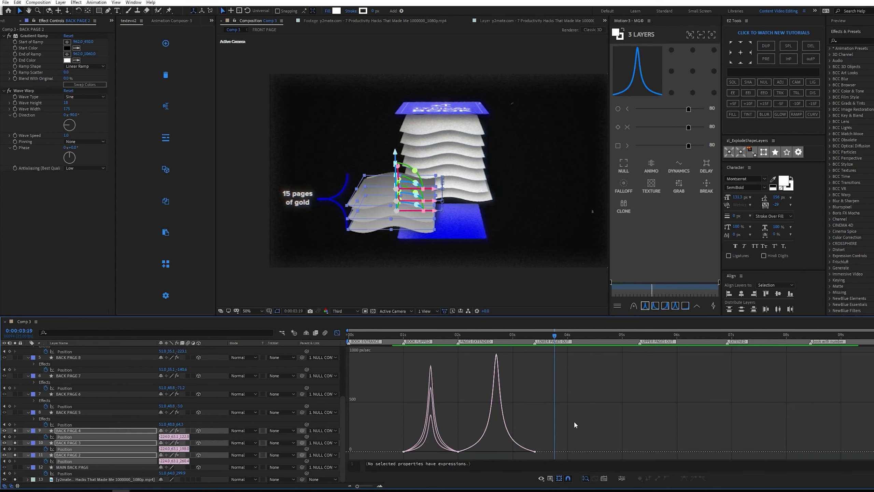
pyautogui.moveTo(574, 422); pyautogui.dragTo(418, 458)
pyautogui.click(337, 332)
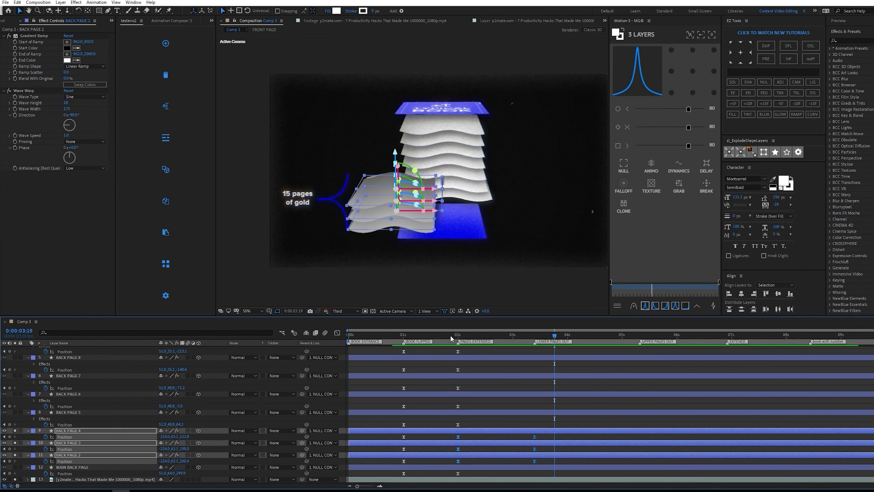
pyautogui.click(452, 334)
pyautogui.press('space')
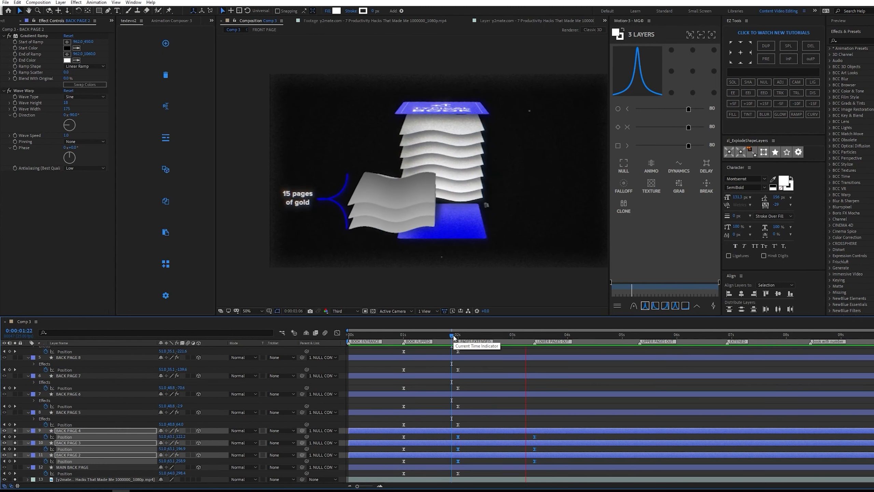
pyautogui.moveTo(453, 337); pyautogui.dragTo(504, 310)
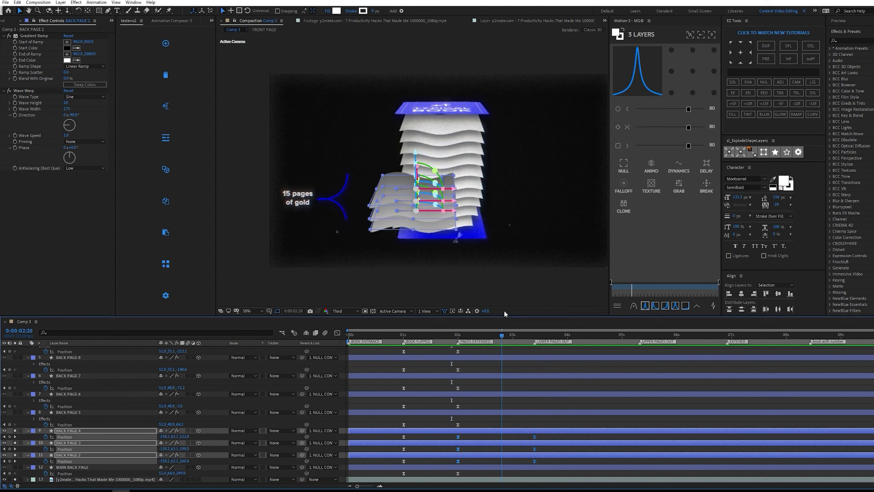
pyautogui.moveTo(688, 127); pyautogui.dragTo(694, 129)
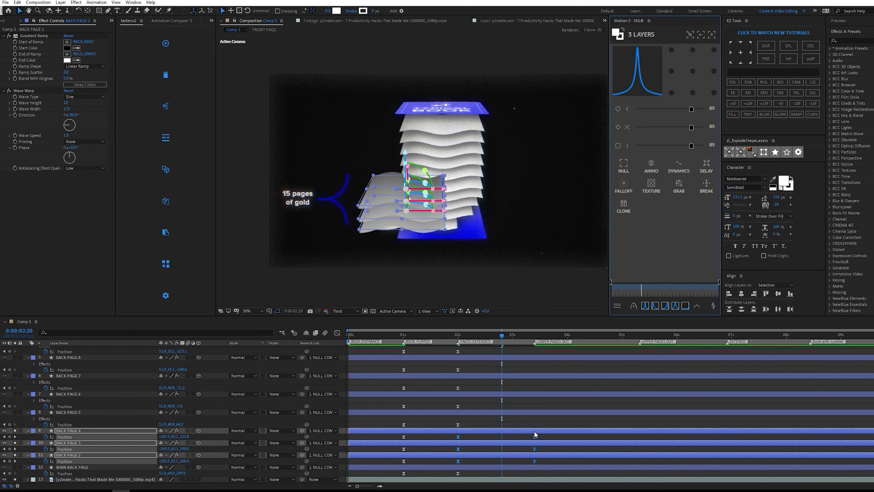
pyautogui.click(548, 439)
# - Play the lower pages' slide-out from 0:00:01:22 and inspect its beginning up to 0:00:02:08
pyautogui.moveTo(501, 336); pyautogui.dragTo(451, 336)
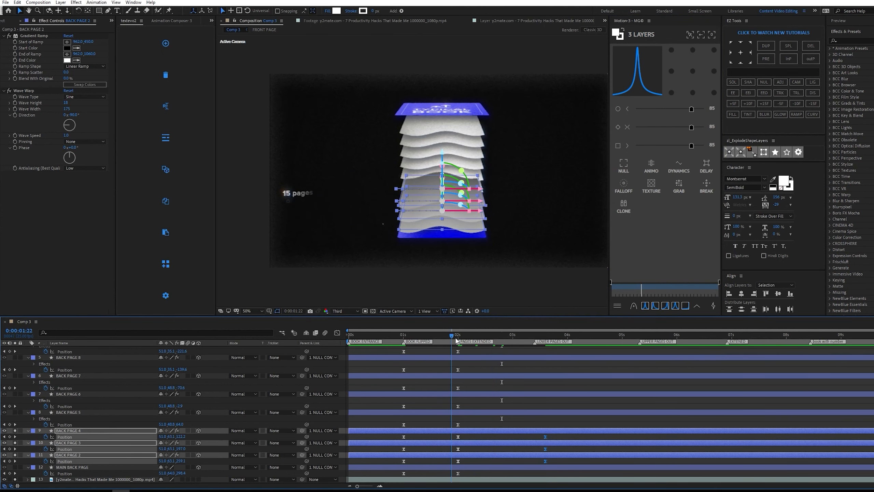
pyautogui.press('space')
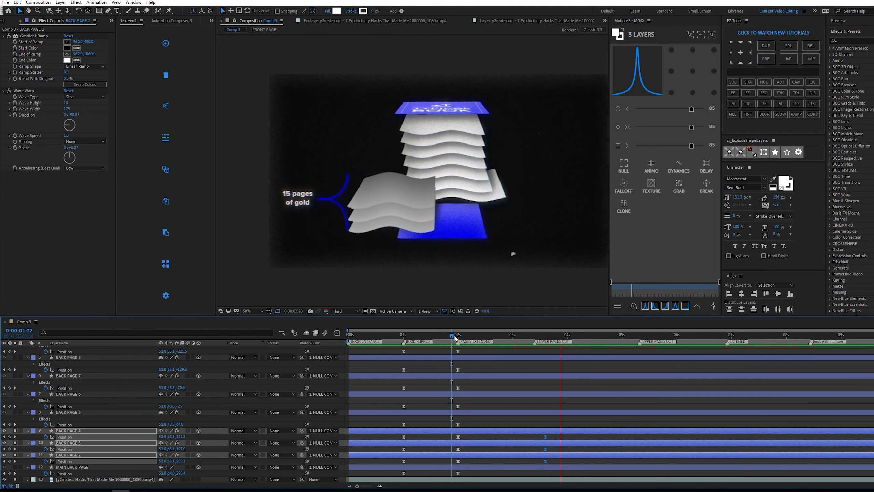
pyautogui.click(464, 336)
pyautogui.moveTo(465, 335); pyautogui.dragTo(476, 334)
pyautogui.moveTo(466, 436); pyautogui.dragTo(455, 451)
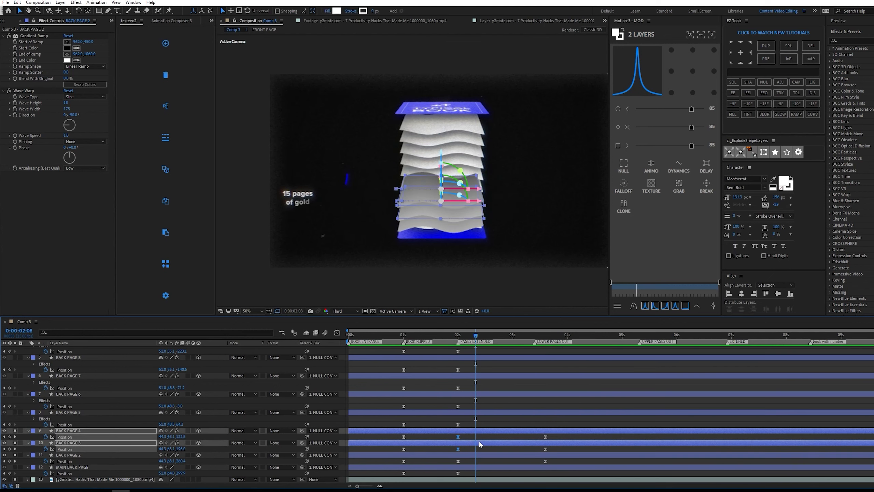
pyautogui.click(493, 439)
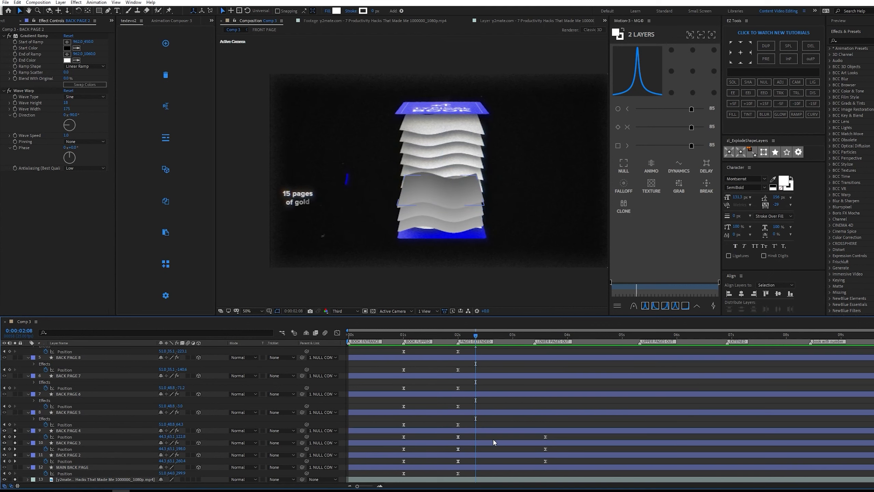
# - Stagger the slide-out end keyframes, moving BACK PAGE 3's slightly after BACK PAGE 2's and BACK PAGE 4's later still
pyautogui.click(545, 448)
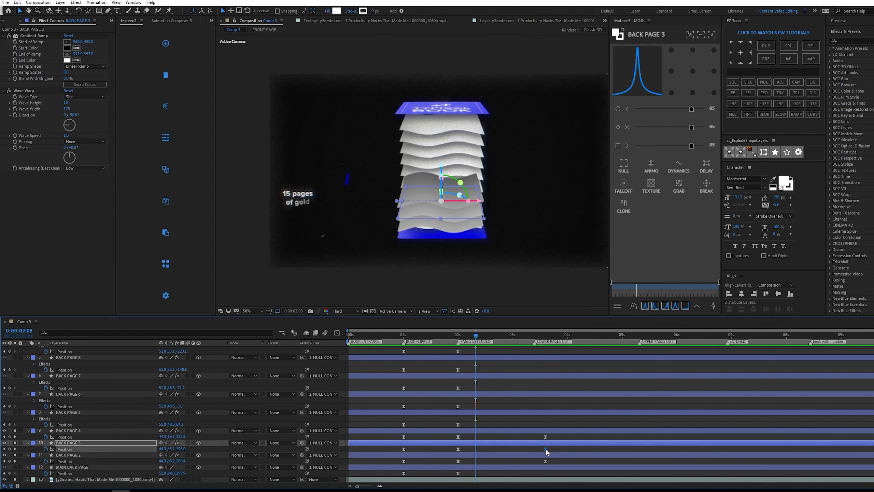
pyautogui.moveTo(487, 338)
pyautogui.mouseDown()
pyautogui.moveTo(517, 333)
pyautogui.moveTo(482, 339)
pyautogui.mouseUp()
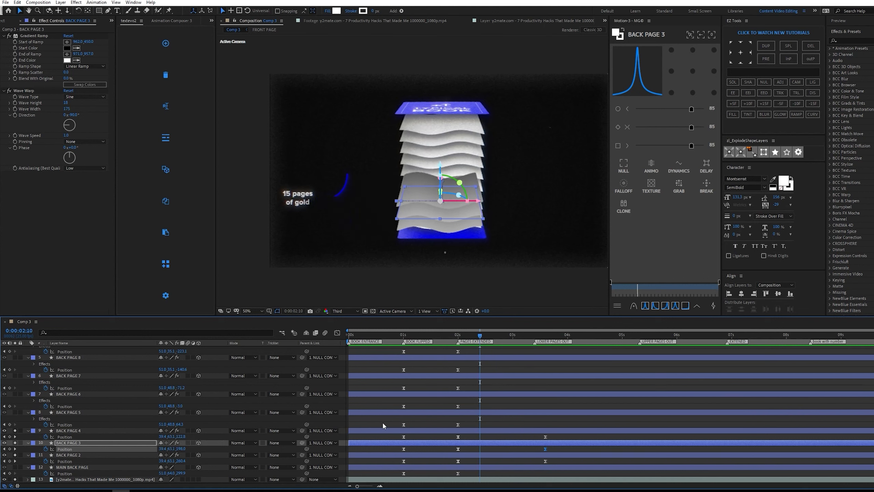
pyautogui.click(557, 454)
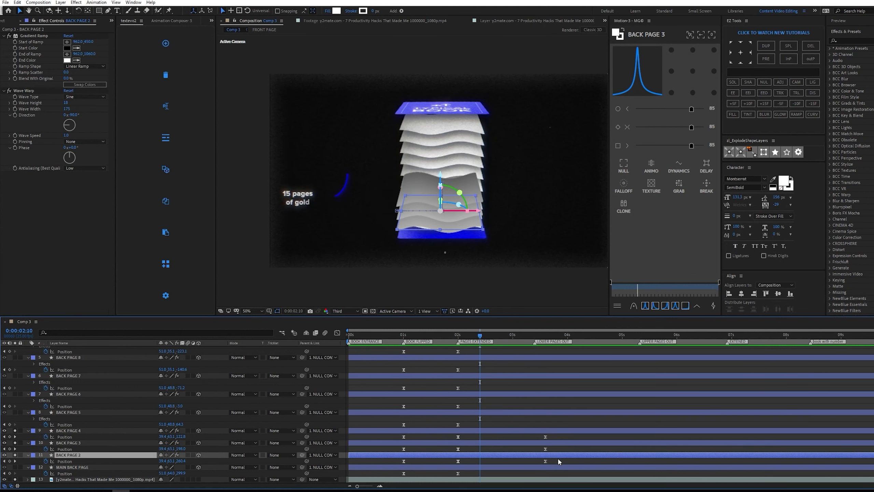
pyautogui.click(545, 461)
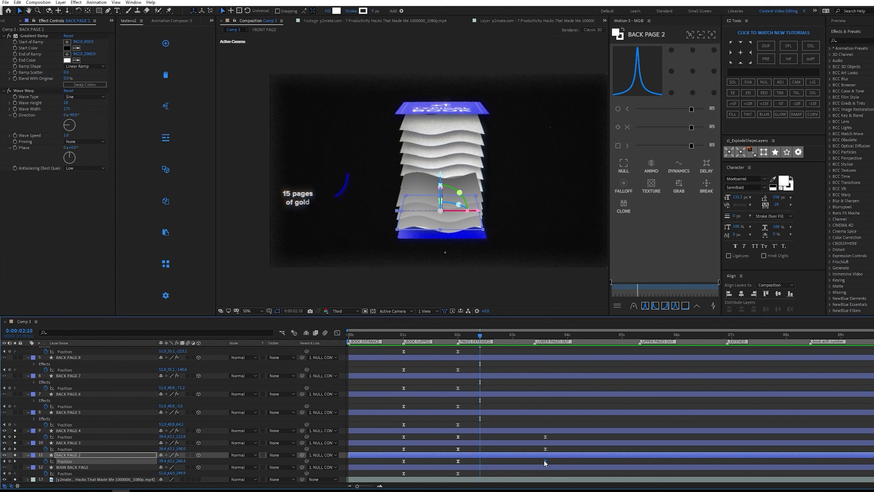
pyautogui.click(545, 449)
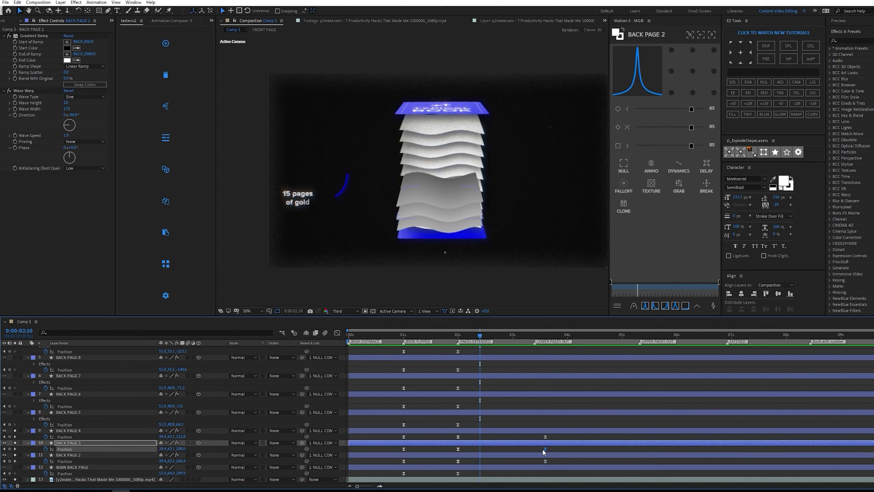
pyautogui.moveTo(546, 448); pyautogui.dragTo(556, 436)
pyautogui.click(545, 437)
# - Replay the staggered slide-out of the lower pages from 0:00:01:22 and check the frame at 0:00:03:13
pyautogui.press('space')
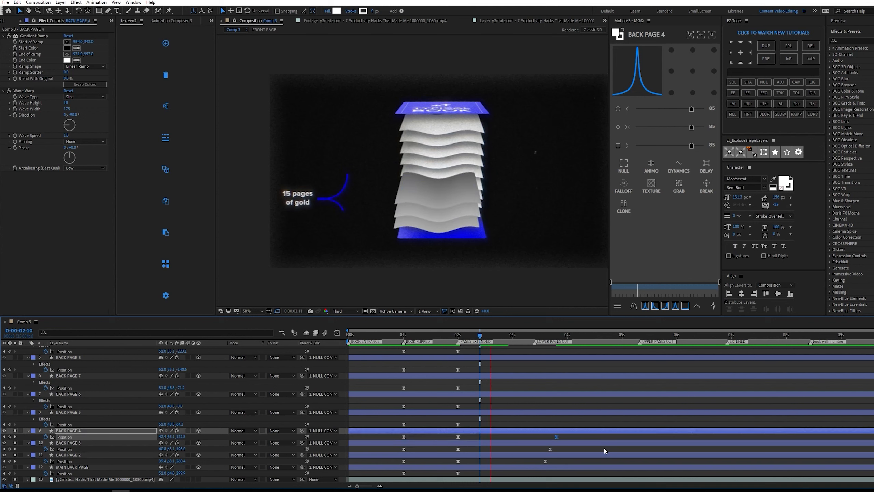
pyautogui.moveTo(499, 335); pyautogui.dragTo(451, 333)
pyautogui.press('space')
pyautogui.press('space')
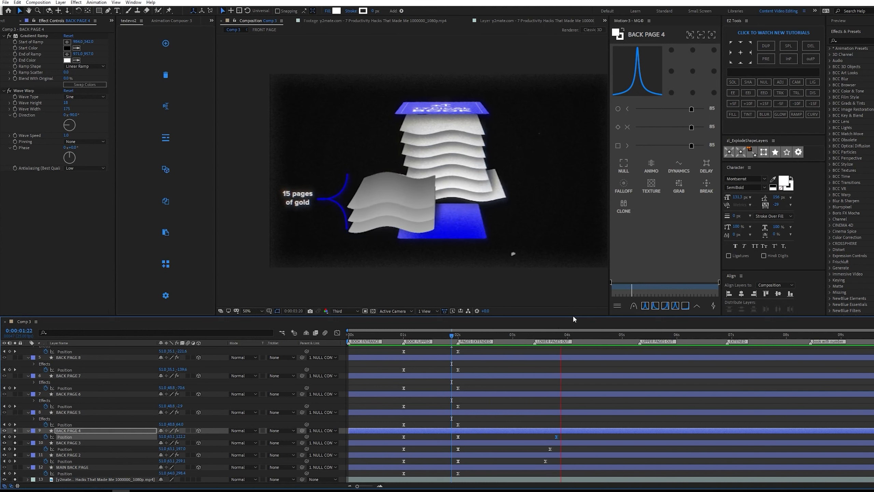
pyautogui.press('space')
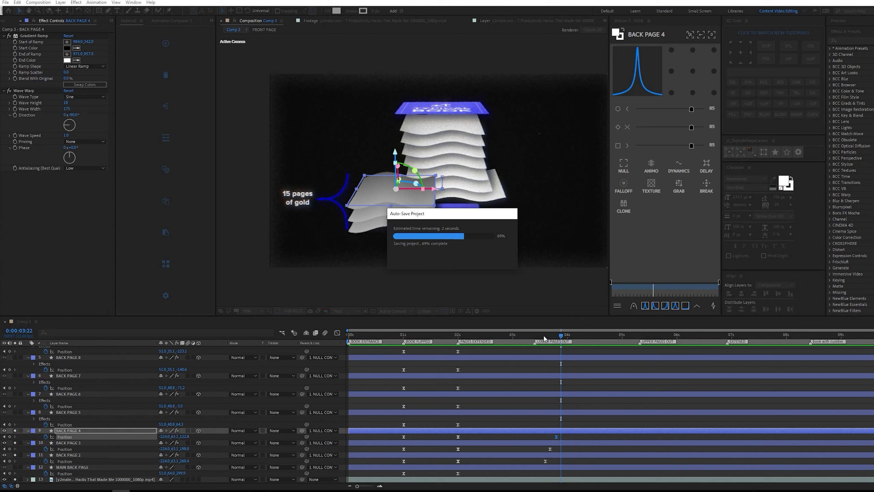
pyautogui.click(541, 341)
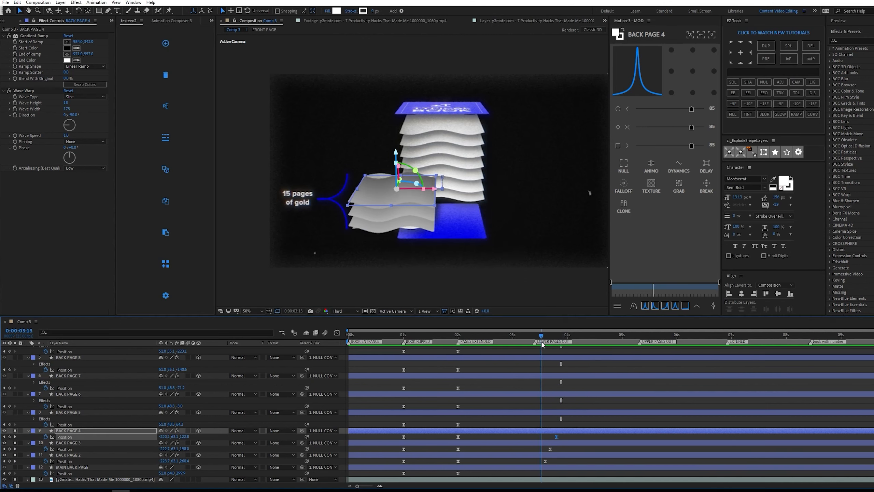
# - Solo BACK PAGE 5 through BACK PAGE 10 and add position keyframes to them at the UPPER PAGES OUT marker, 0:00:05:03
pyautogui.moveTo(536, 343); pyautogui.dragTo(630, 332)
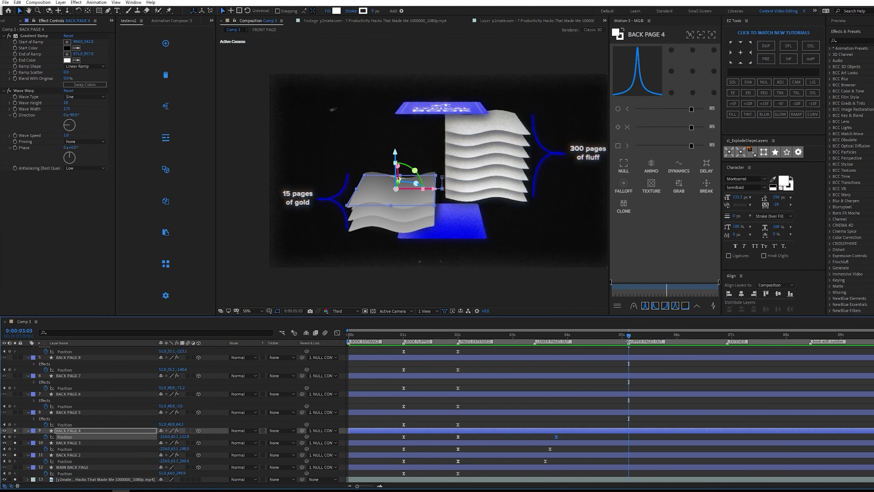
pyautogui.scroll(3, 627, 386)
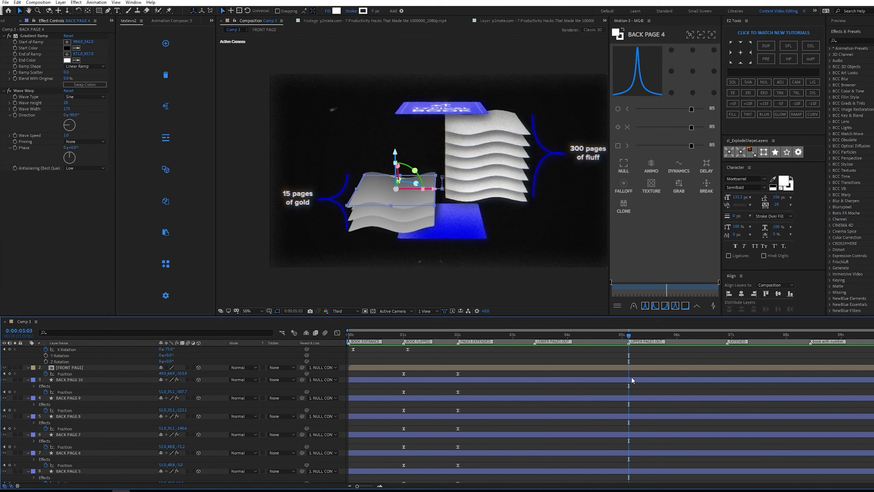
pyautogui.click(631, 377)
pyautogui.scroll(-3, 629, 396)
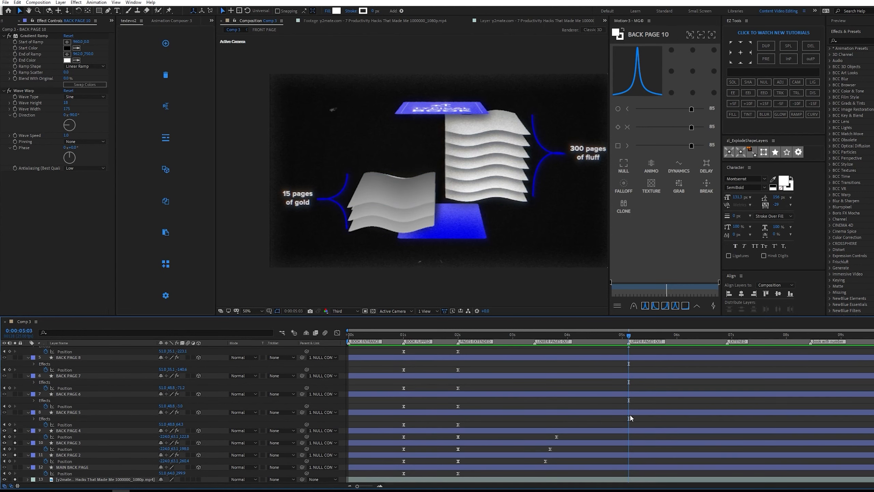
pyautogui.keyDown('shift'); pyautogui.click(629, 412); pyautogui.keyUp('shift')
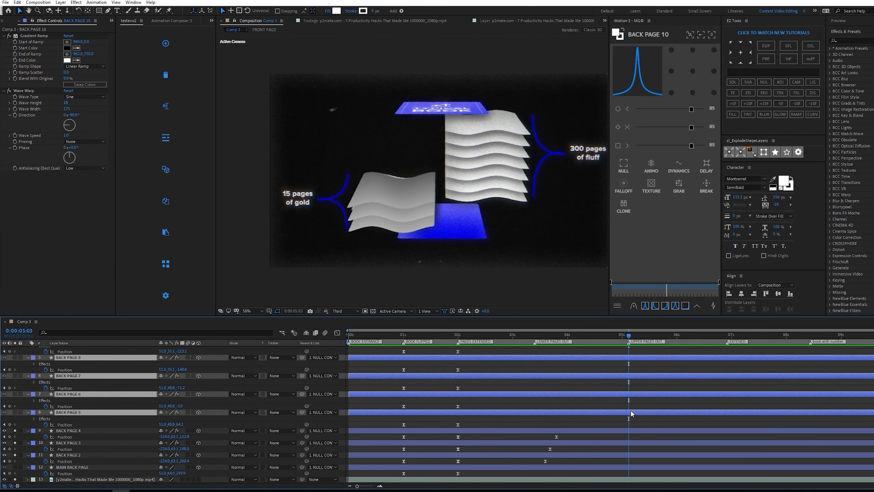
pyautogui.click(15, 413)
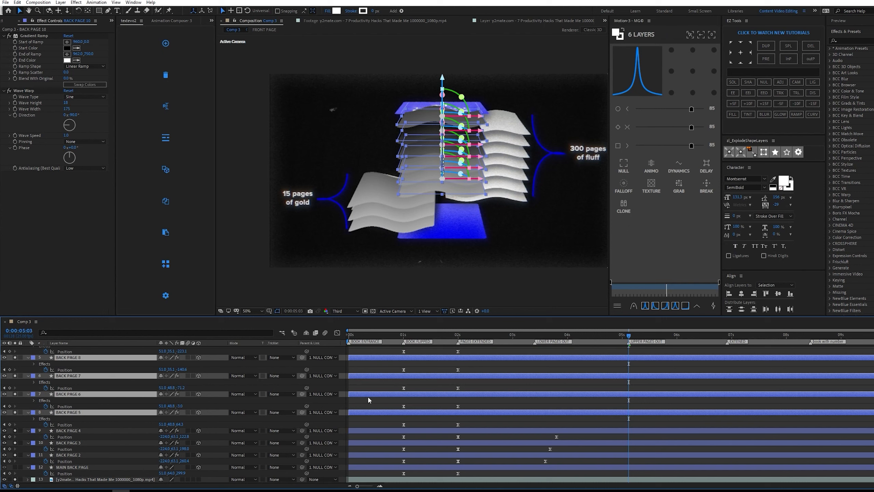
pyautogui.press('u')
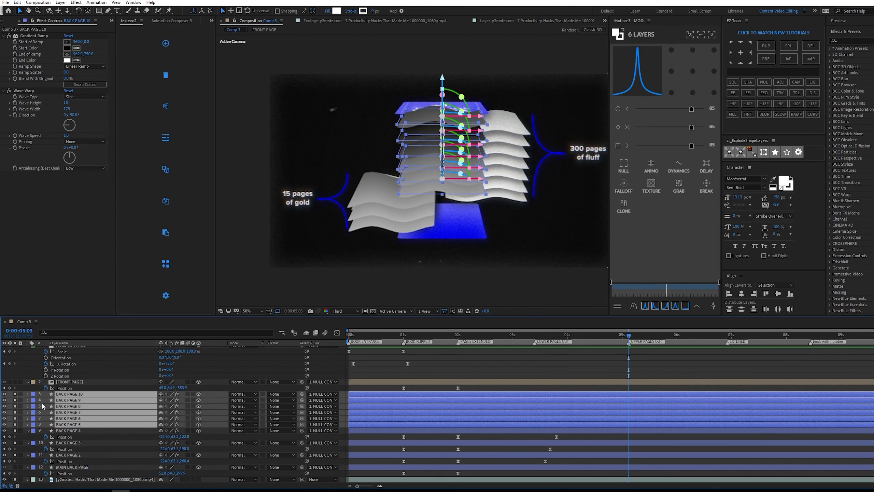
pyautogui.press('p')
pyautogui.click(9, 400)
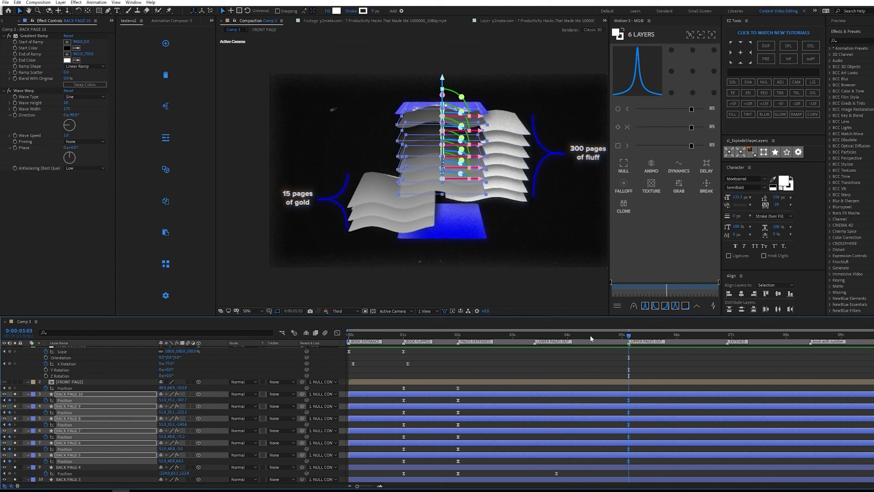
# - Add hold-position keyframes for BACK PAGE 5–10 at the LOWER PAGES OUT marker and set the spatial interpolation of all their position keyframes to Linear
pyautogui.moveTo(523, 330); pyautogui.dragTo(534, 333)
pyautogui.hotkey('ctrl', 'v')
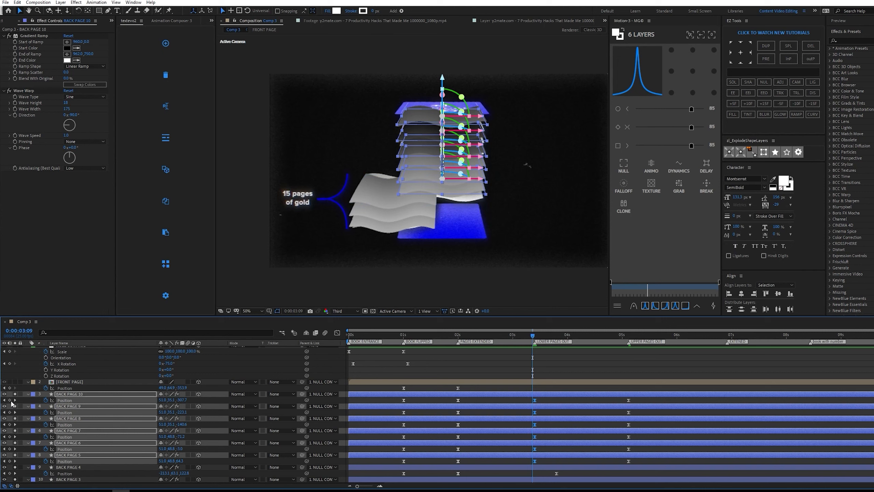
pyautogui.moveTo(644, 399); pyautogui.dragTo(378, 462)
pyautogui.rightClick(403, 400)
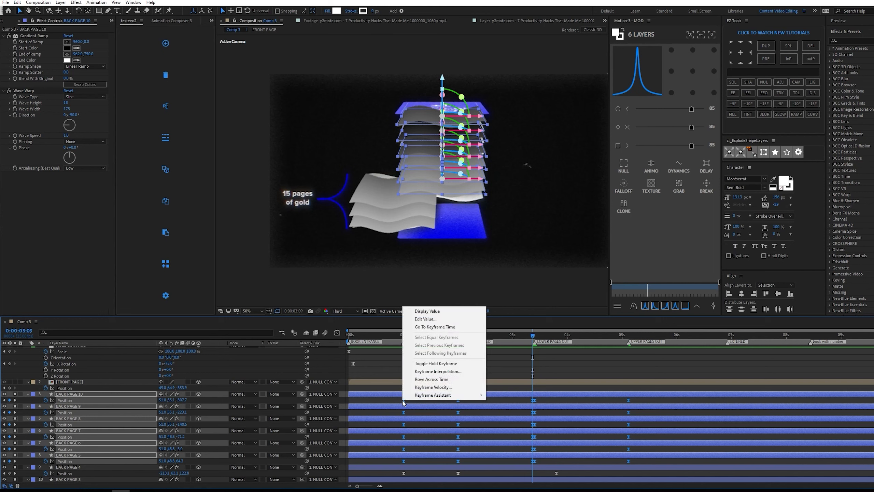
pyautogui.click(461, 372)
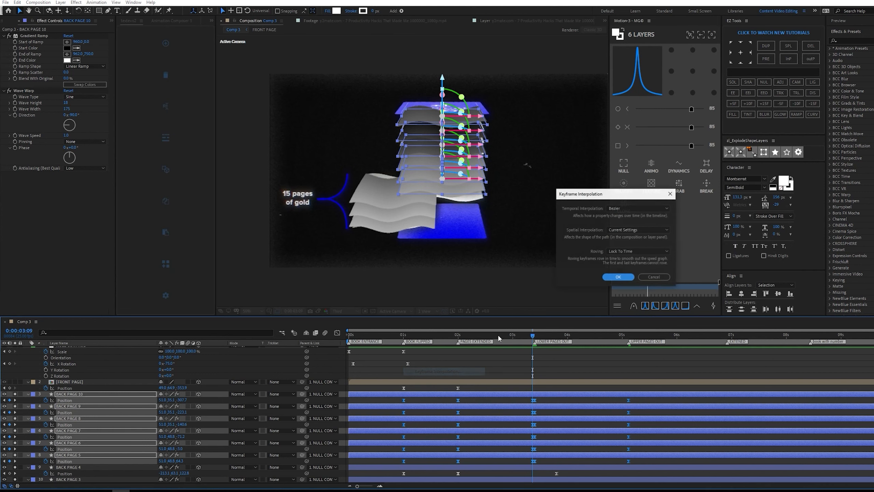
pyautogui.click(627, 231)
pyautogui.click(630, 247)
pyautogui.click(623, 277)
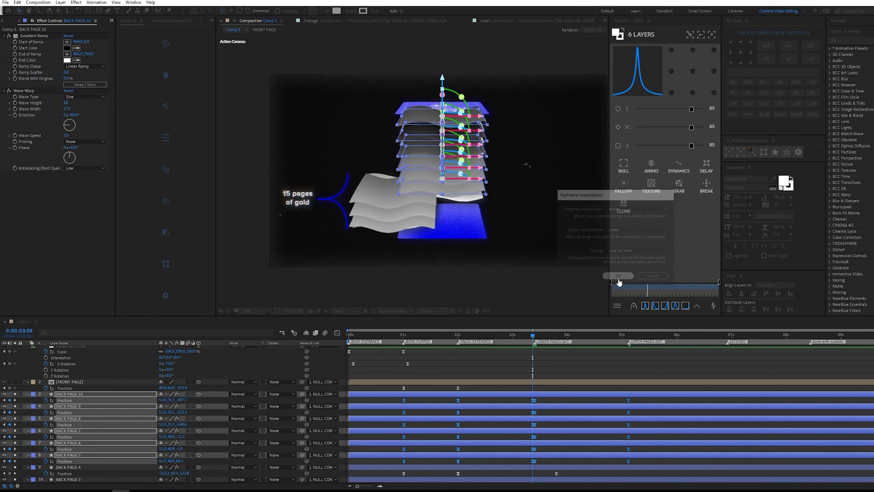
# - Try to move the second of BACK PAGE 5–10's paired position keyframes near LOWER PAGES OUT to about 0:00:03:18
pyautogui.click(562, 367)
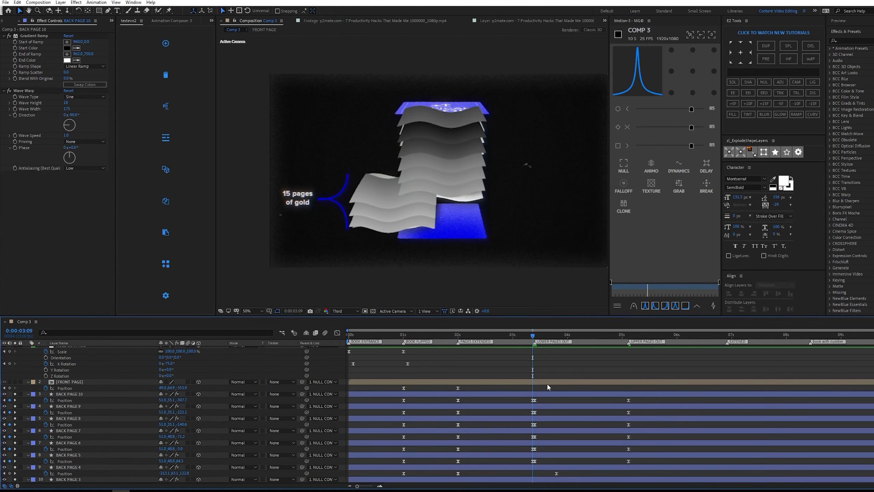
pyautogui.press('pagedown')
pyautogui.scroll(5, 538, 404)
pyautogui.moveTo(442, 395); pyautogui.dragTo(464, 465)
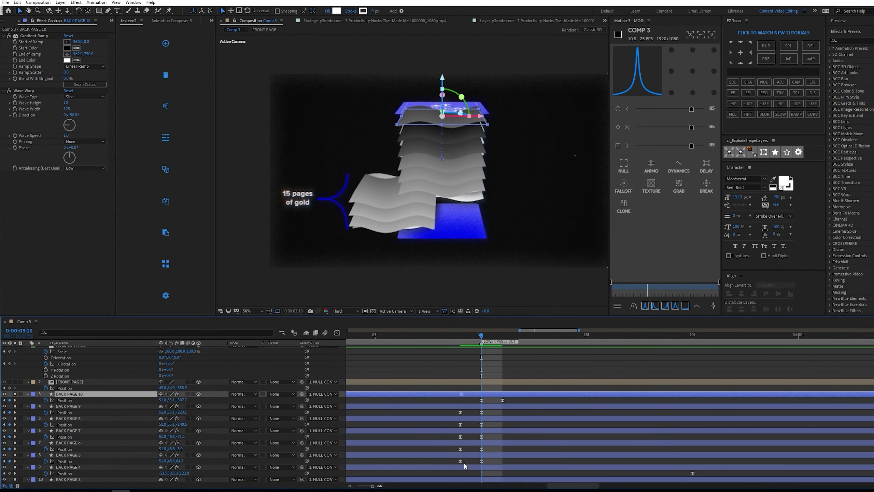
pyautogui.hotkey('ctrl', 'z')
pyautogui.moveTo(446, 396); pyautogui.dragTo(467, 463)
pyautogui.scroll(-1, 469, 448)
pyautogui.moveTo(481, 398); pyautogui.dragTo(473, 465)
pyautogui.moveTo(471, 403); pyautogui.dragTo(556, 403)
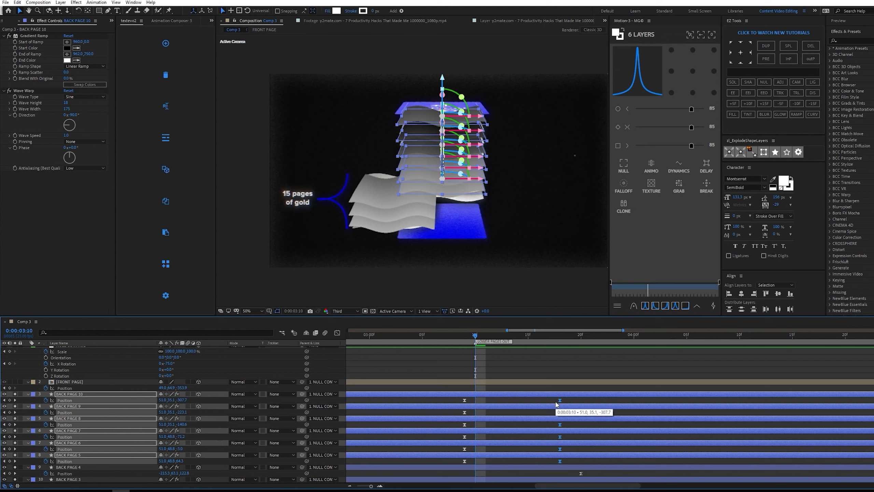
pyautogui.moveTo(475, 333); pyautogui.dragTo(511, 357)
pyautogui.scroll(-4, 516, 363)
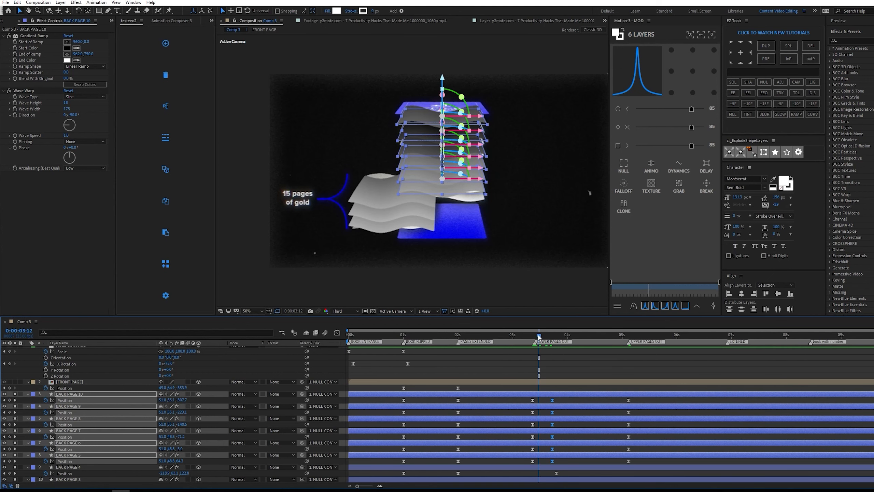
# - Set the X position of BACK PAGE 5–10 to 278 at 0:00:05:03 and lengthen the incoming ease of those end keyframes
pyautogui.moveTo(536, 339); pyautogui.dragTo(630, 343)
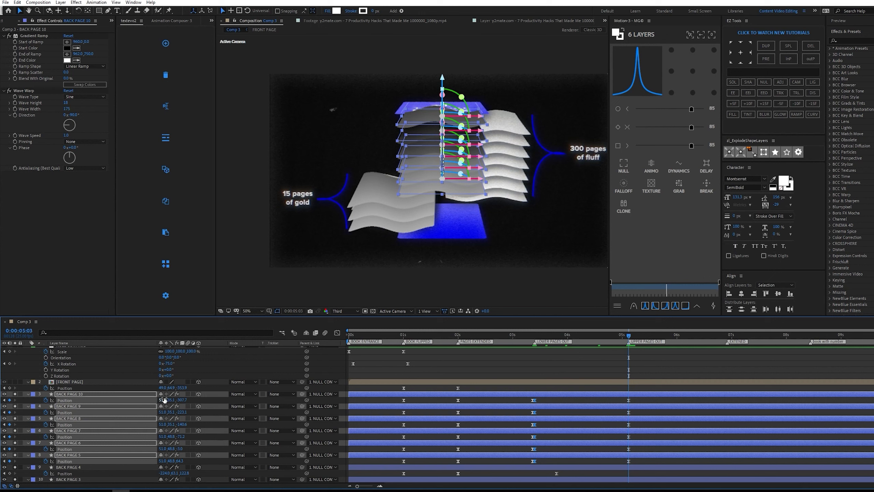
pyautogui.moveTo(163, 399); pyautogui.dragTo(244, 398)
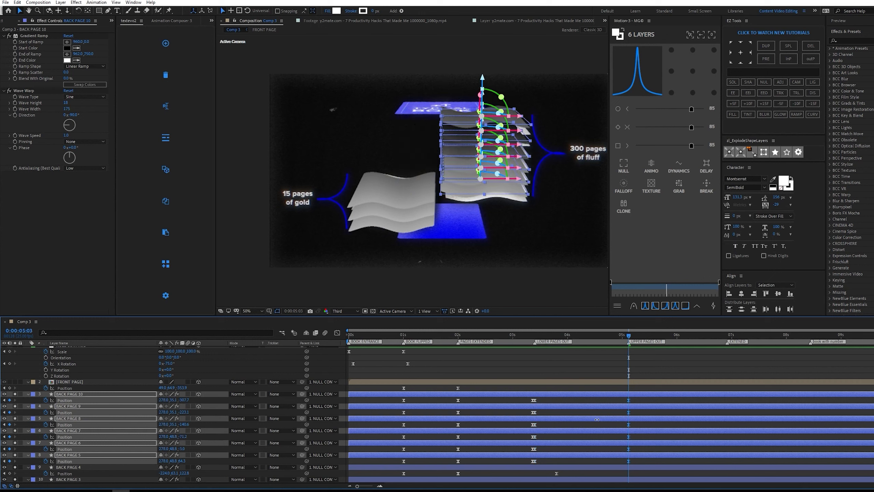
pyautogui.moveTo(639, 398); pyautogui.dragTo(533, 470)
pyautogui.click(337, 333)
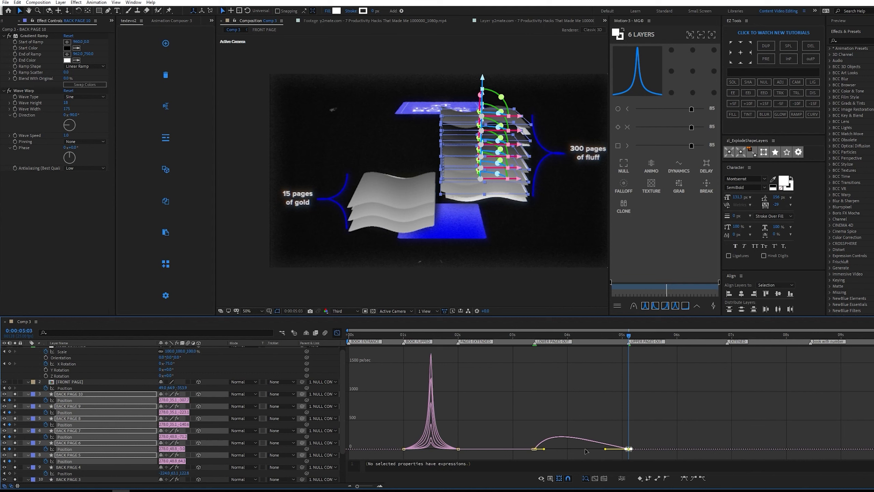
pyautogui.moveTo(605, 450); pyautogui.dragTo(553, 449)
# - Play the upper pages' slide-out from 0:00:03:07 and again from 0:00:03:09 to check its easing, and leave the speed graph
pyautogui.click(528, 340)
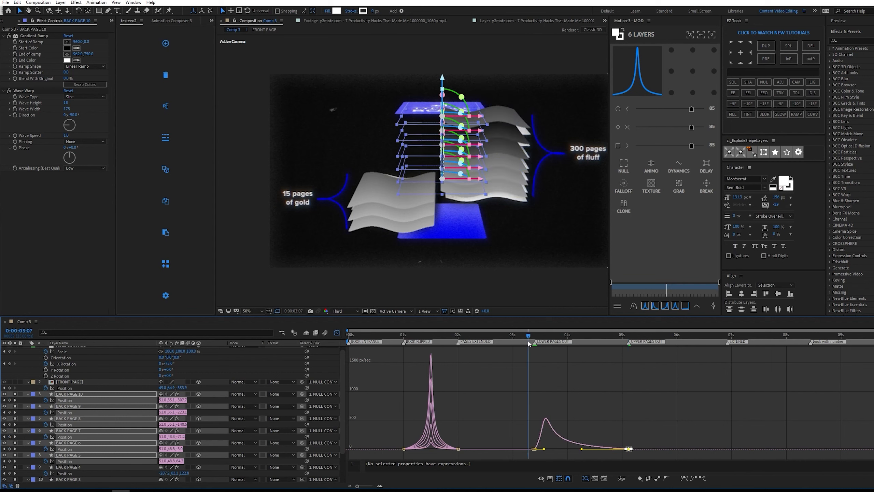
pyautogui.press('space')
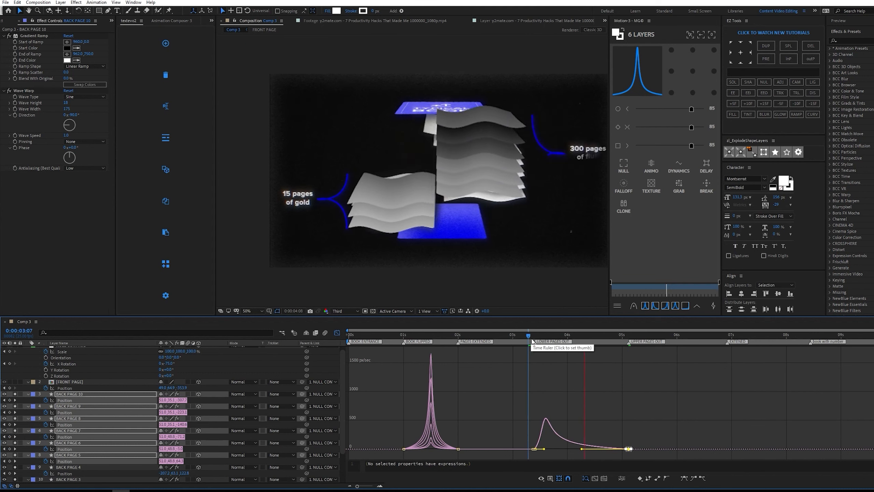
pyautogui.click(532, 341)
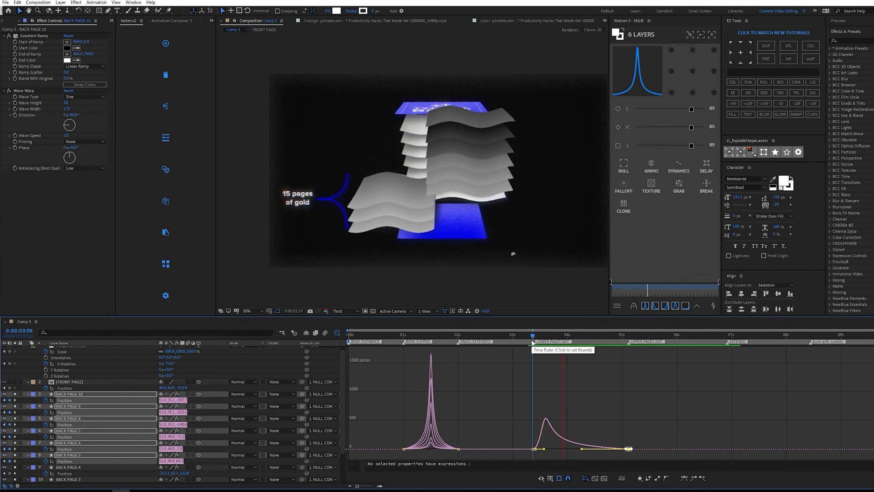
pyautogui.press('space')
pyautogui.hotkey('shift', 'F3')
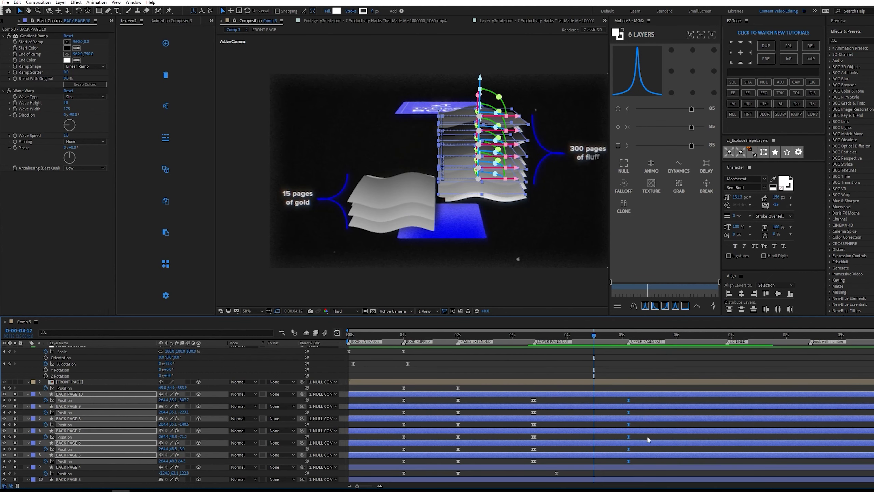
# - Stagger the slide-out start and end keyframes of BACK PAGE 6, 7, 8 and 9 by about 2, 4, 7 and 10 frames
pyautogui.moveTo(649, 451); pyautogui.dragTo(567, 450)
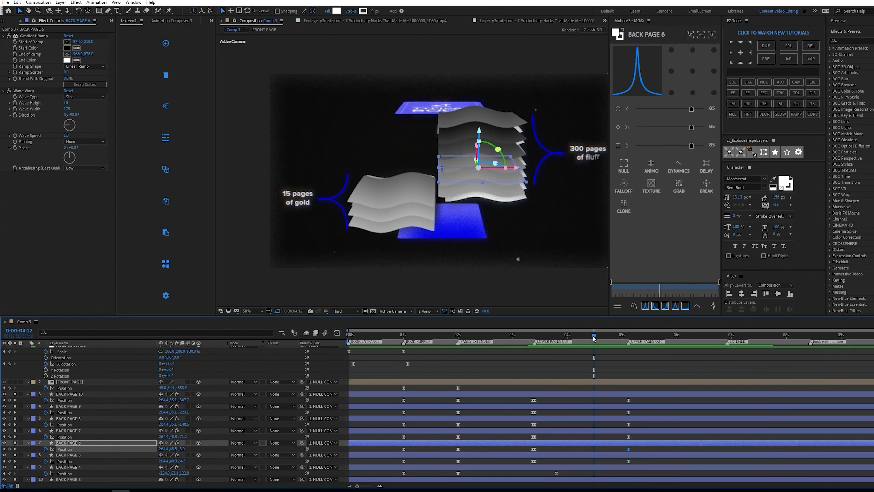
pyautogui.moveTo(592, 336); pyautogui.dragTo(540, 335)
pyautogui.scroll(3, 561, 451)
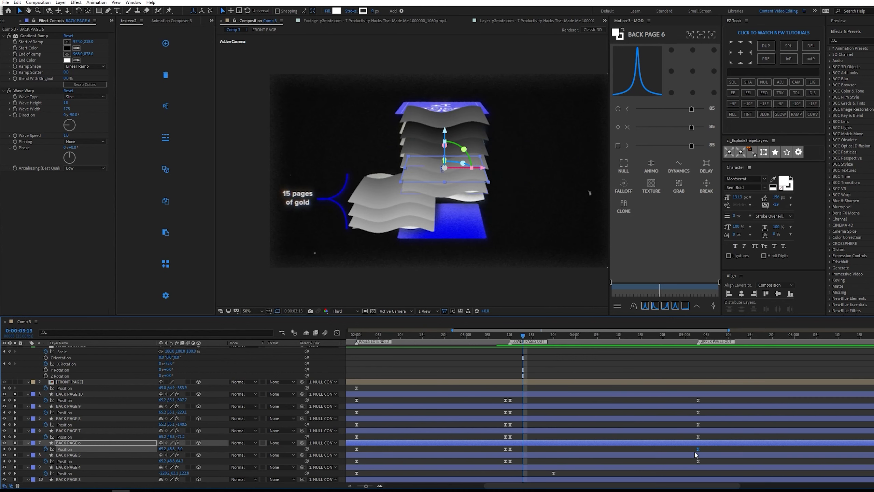
pyautogui.moveTo(709, 448); pyautogui.dragTo(527, 436)
pyautogui.moveTo(709, 421); pyautogui.dragTo(539, 420)
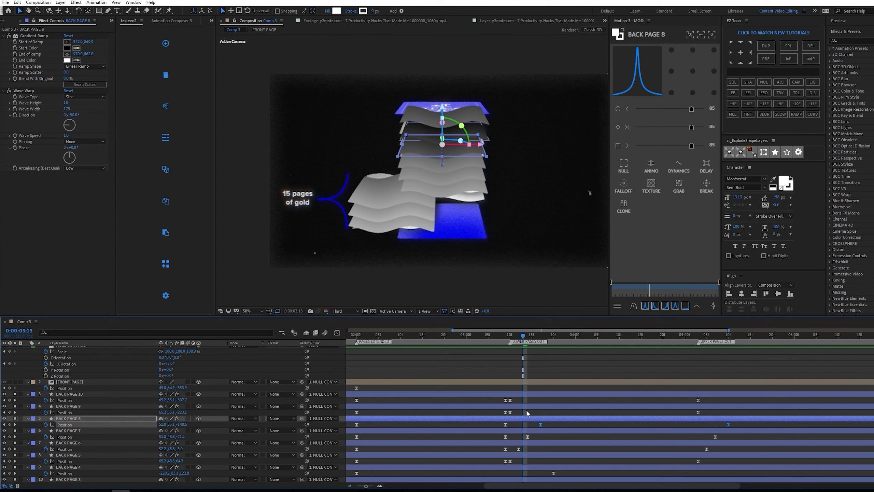
pyautogui.moveTo(729, 412); pyautogui.dragTo(553, 409)
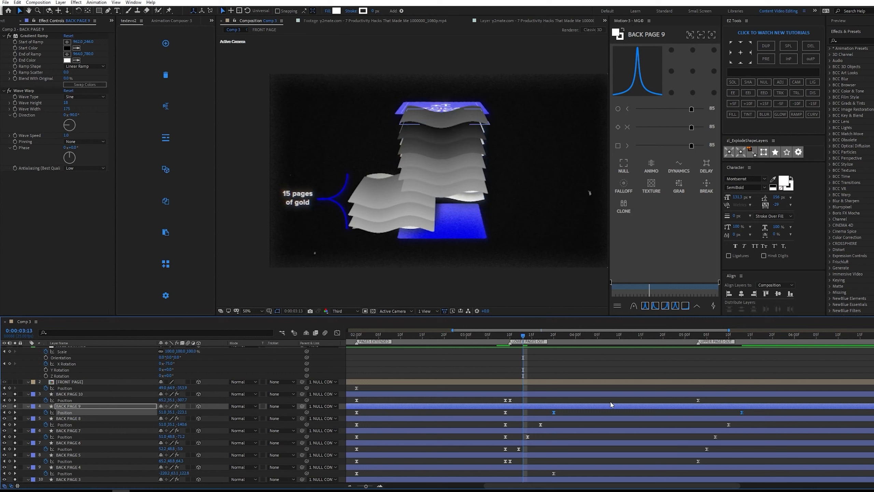
# - Delay BACK PAGE 10's slide-out keyframes by about 11 frames and pull BACK PAGE 9's pair one frame earlier
pyautogui.moveTo(716, 397); pyautogui.dragTo(506, 407)
pyautogui.moveTo(510, 400); pyautogui.dragTo(565, 399)
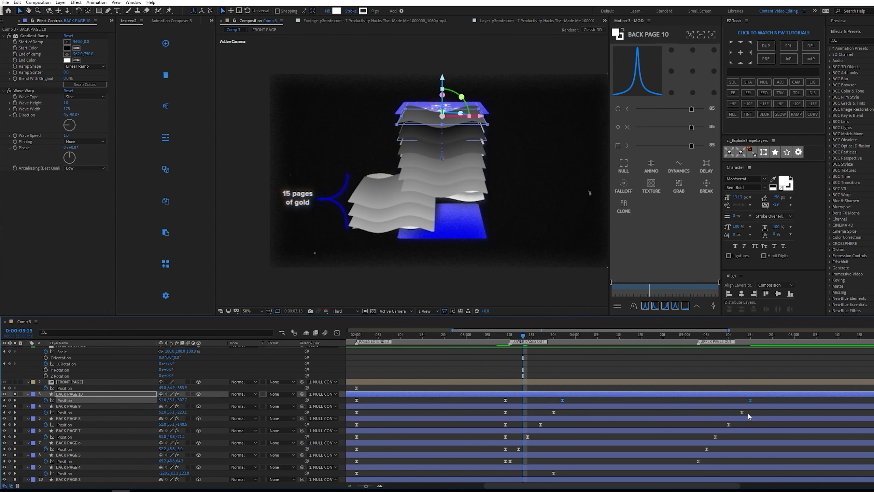
pyautogui.moveTo(748, 413); pyautogui.dragTo(549, 412)
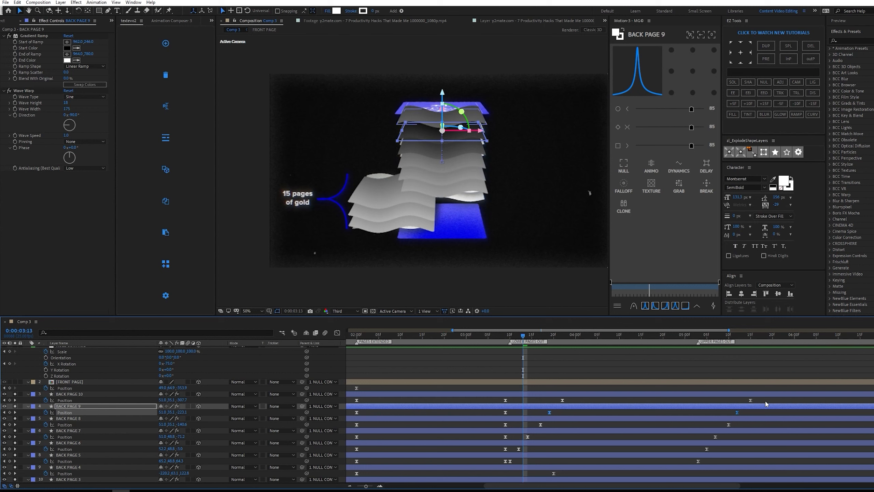
pyautogui.moveTo(765, 400); pyautogui.dragTo(558, 398)
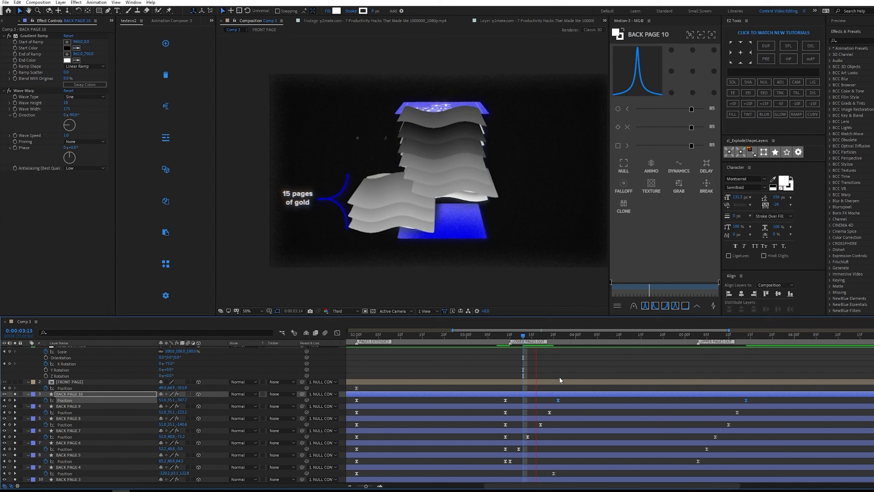
# - Play the staggered upper-page slide-out from 0:00:03:04 and from 0:00:03:07 to judge its timing
pyautogui.moveTo(520, 335); pyautogui.dragTo(481, 335)
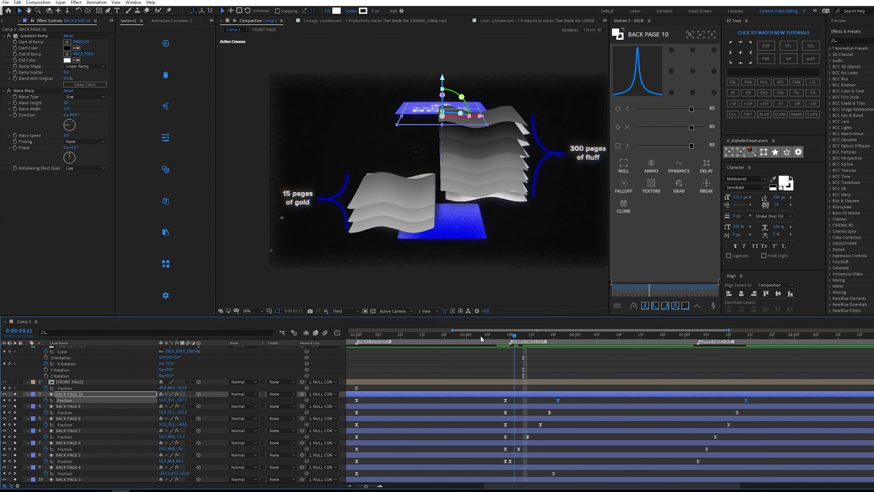
pyautogui.press('space')
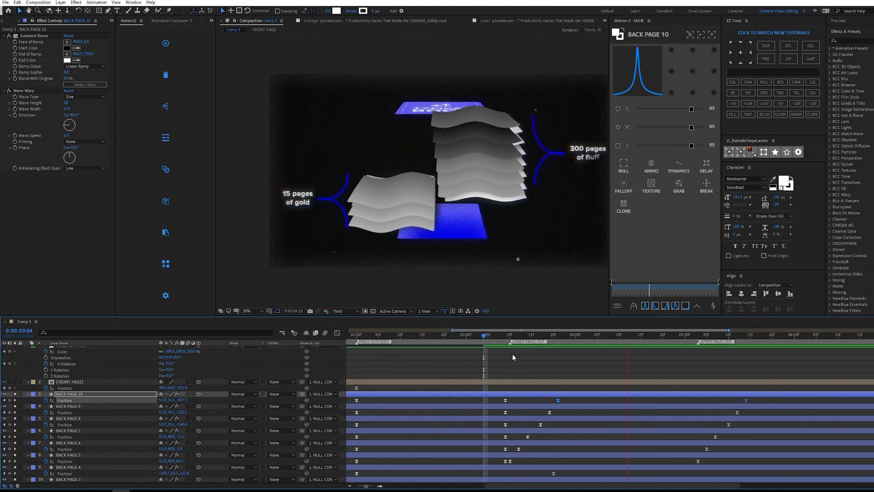
pyautogui.click(496, 335)
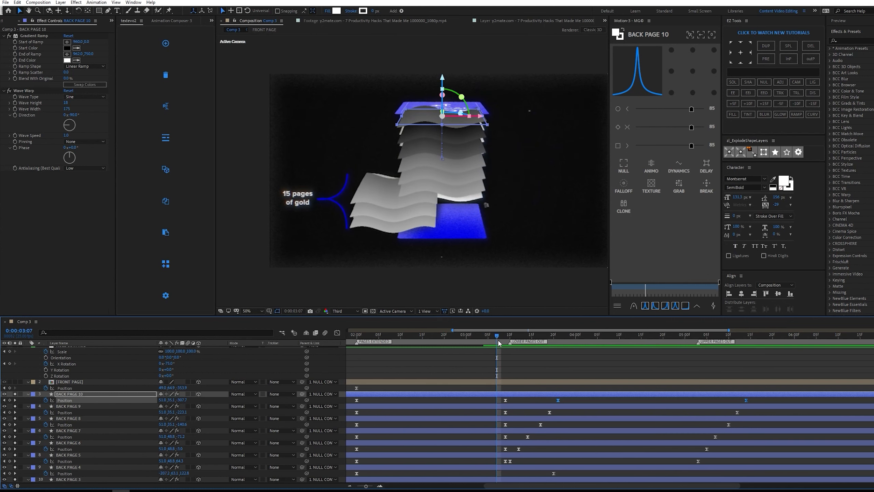
pyautogui.press('space')
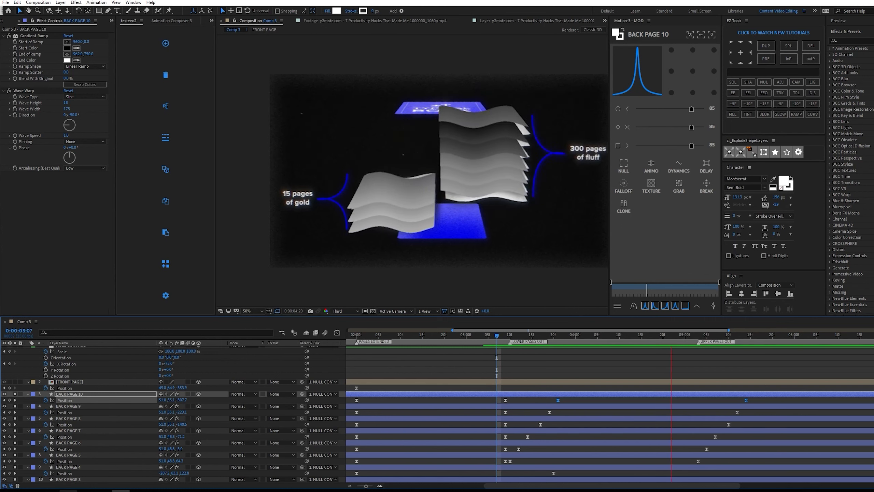
# - Remove the reference footage from view, show the book covers again, and play both page slide-outs from 0:00:02:16
pyautogui.scroll(-3, 9, 480)
pyautogui.press('space')
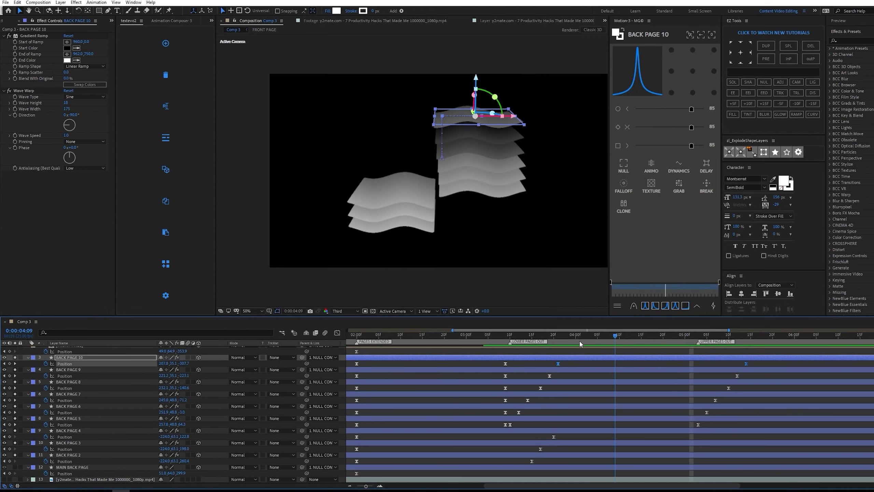
pyautogui.scroll(3, 503, 339)
pyautogui.click(427, 336)
pyautogui.press('space')
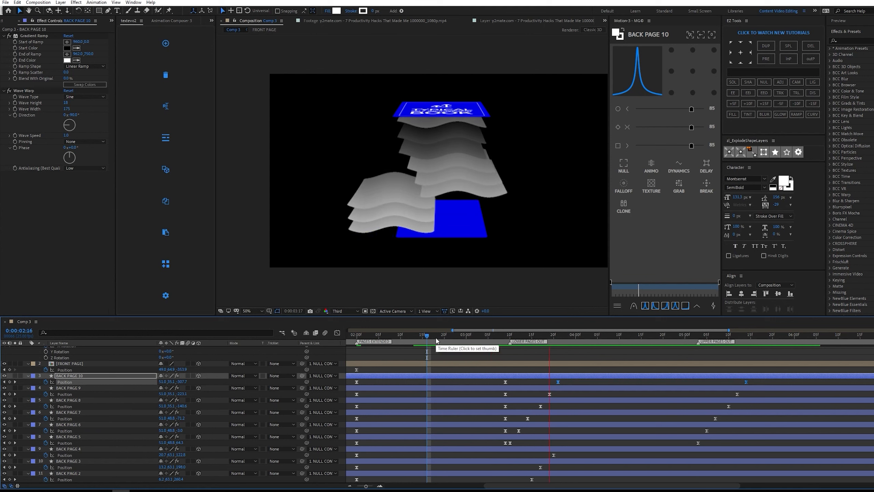
pyautogui.press('space')
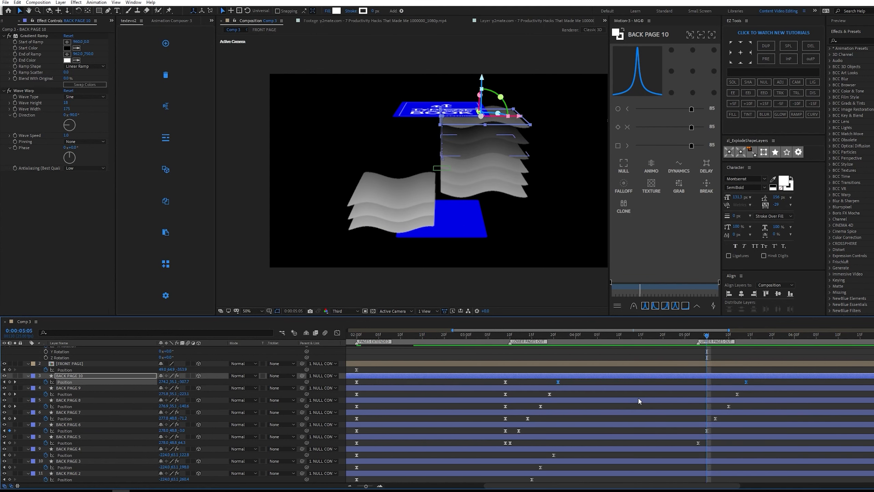
pyautogui.press('-')
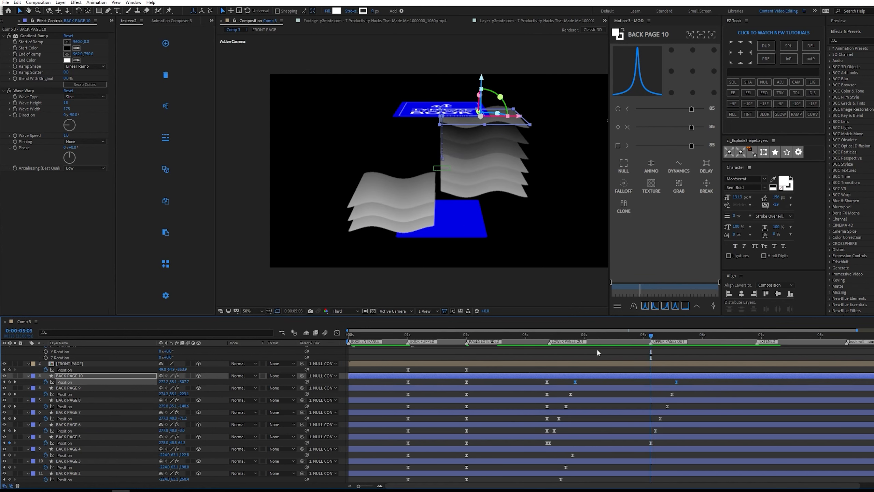
pyautogui.scroll(1, 83, 434)
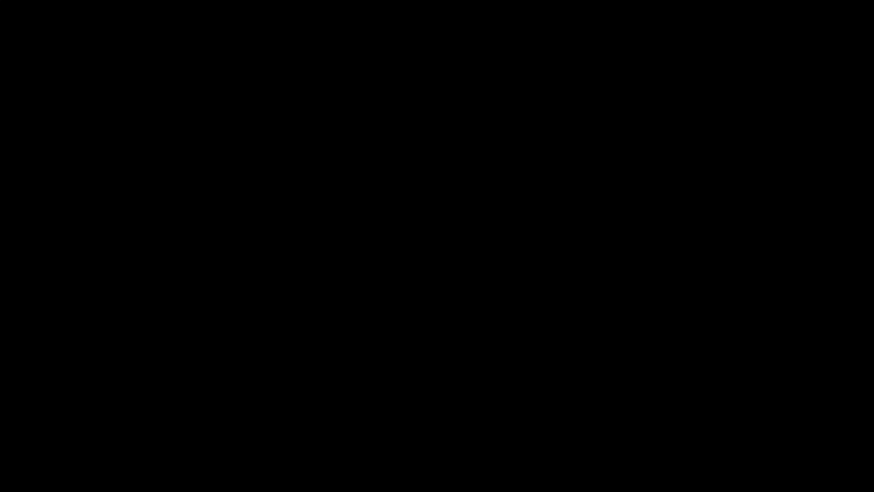